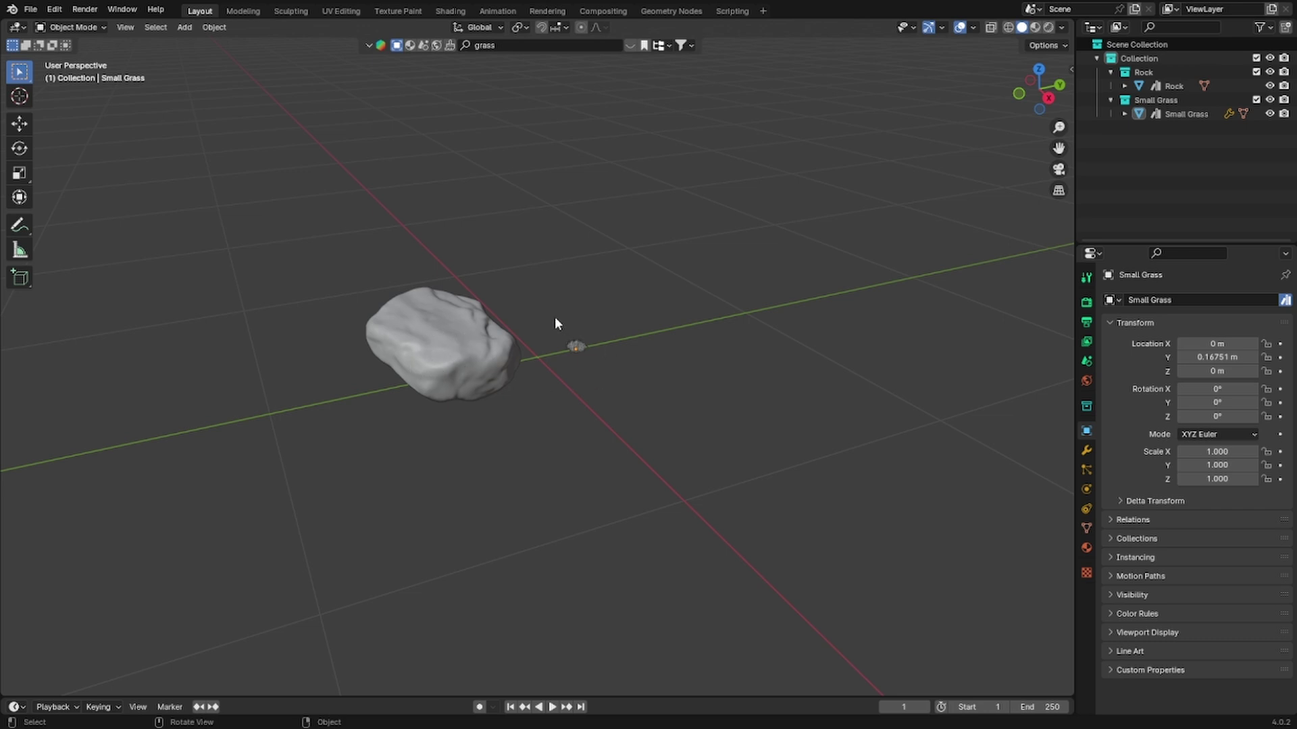
Step: Hide the Small Grass object and reset the Rock's location to (0, 0, 0)
click(575, 346)
key(h)
click(429, 343)
key(alt+g)
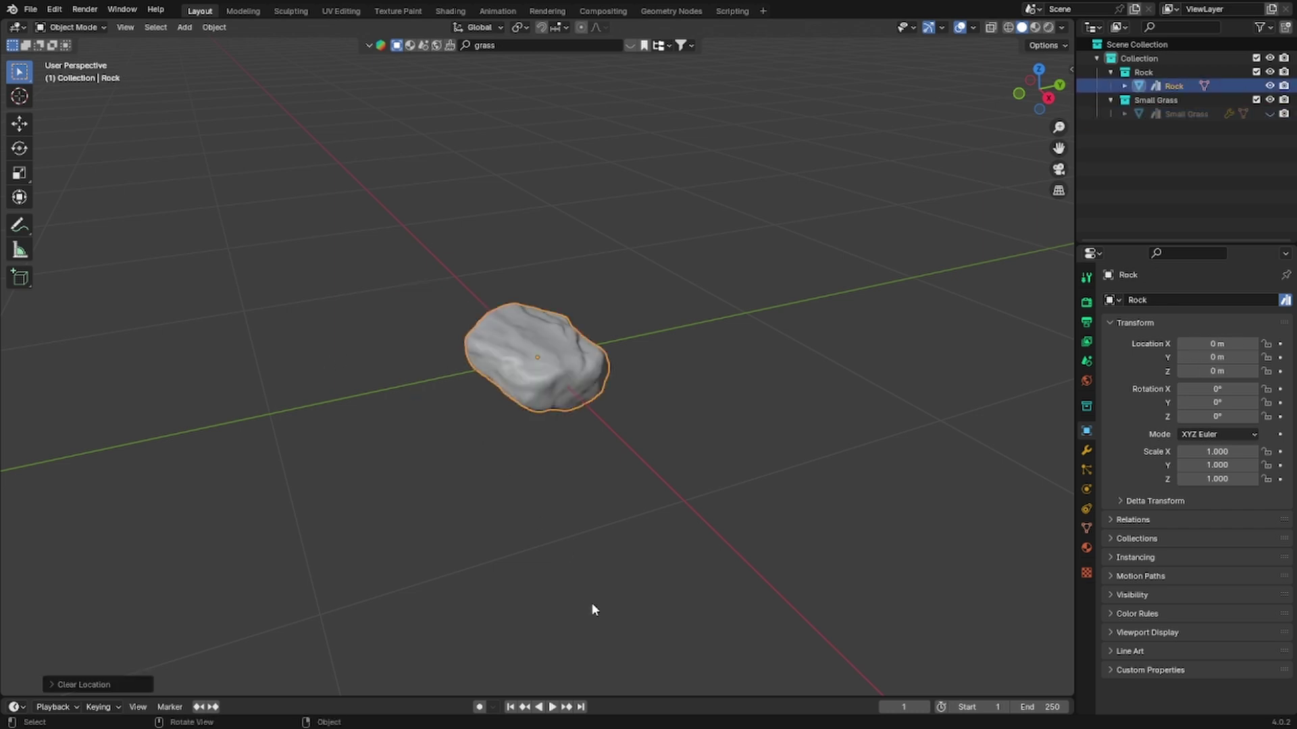
Step: Split the enlarged timeline into a Geometry Node Editor and create a new node tree for the Rock
drag(619, 692, 615, 300)
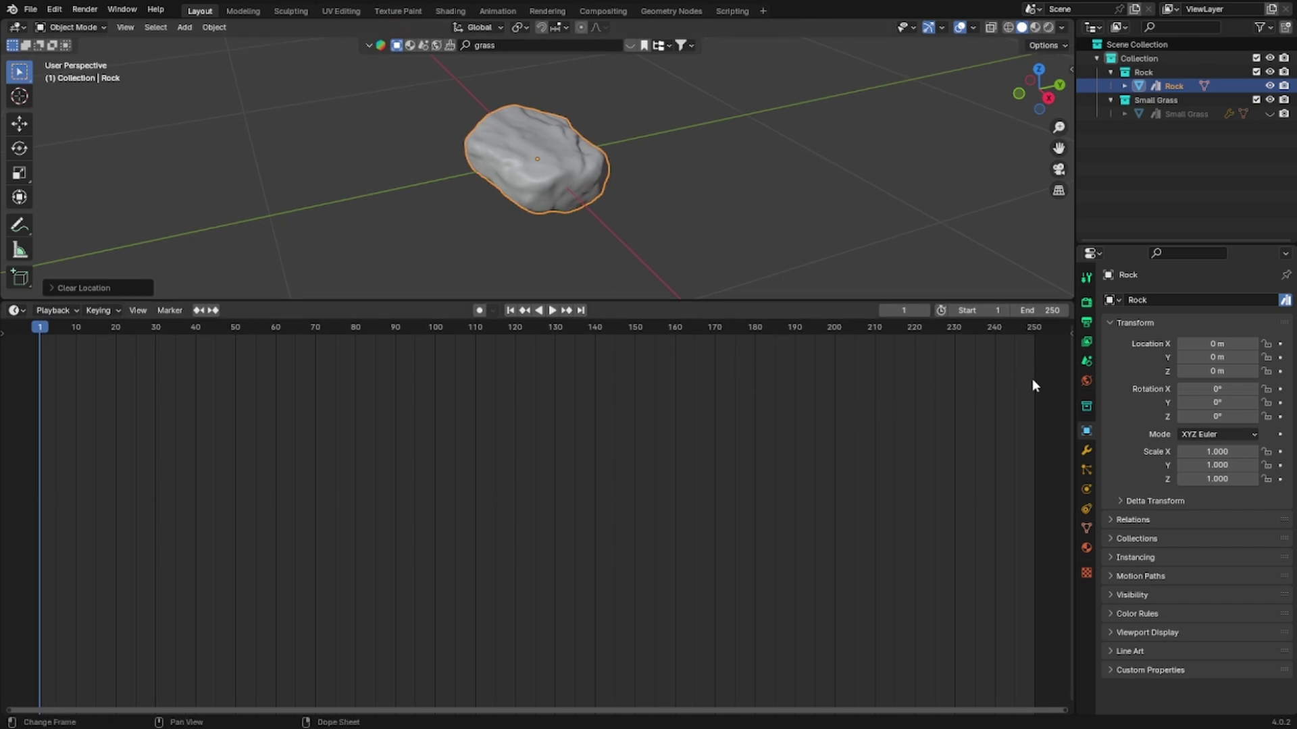
right_click(1074, 336)
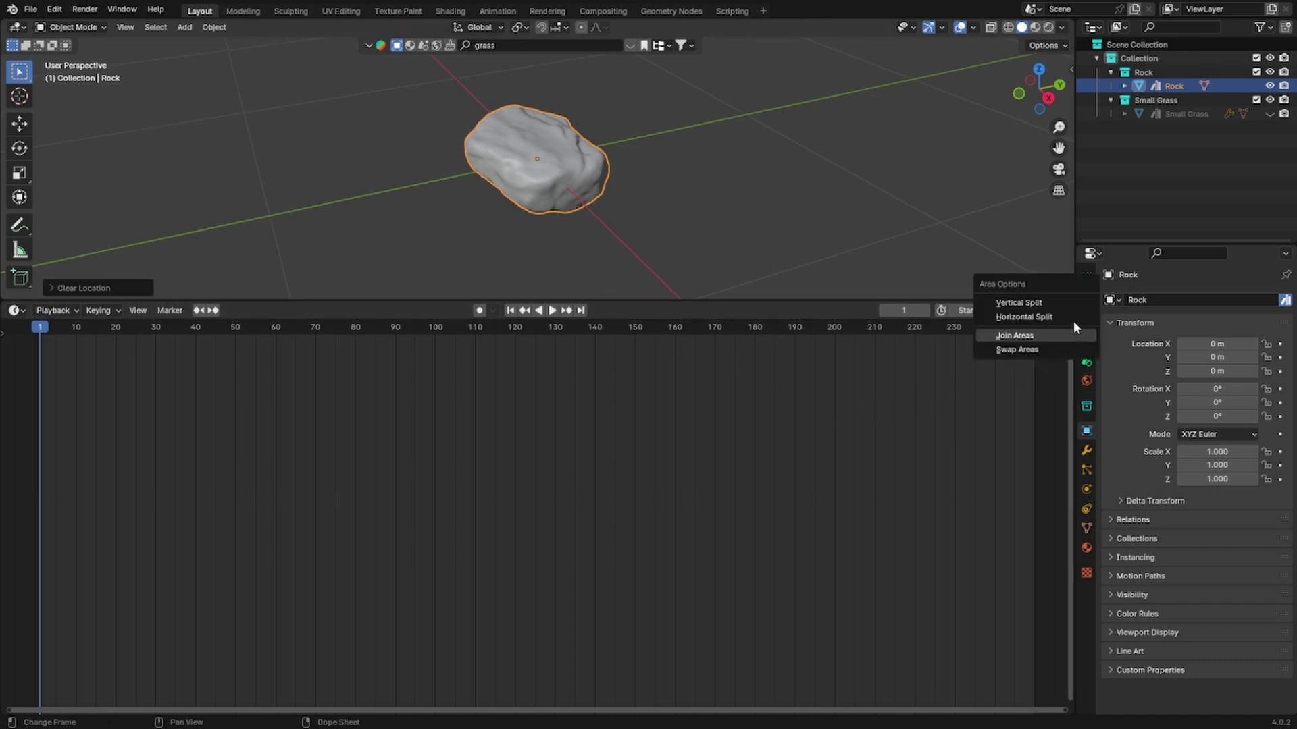
click(1072, 318)
click(1065, 320)
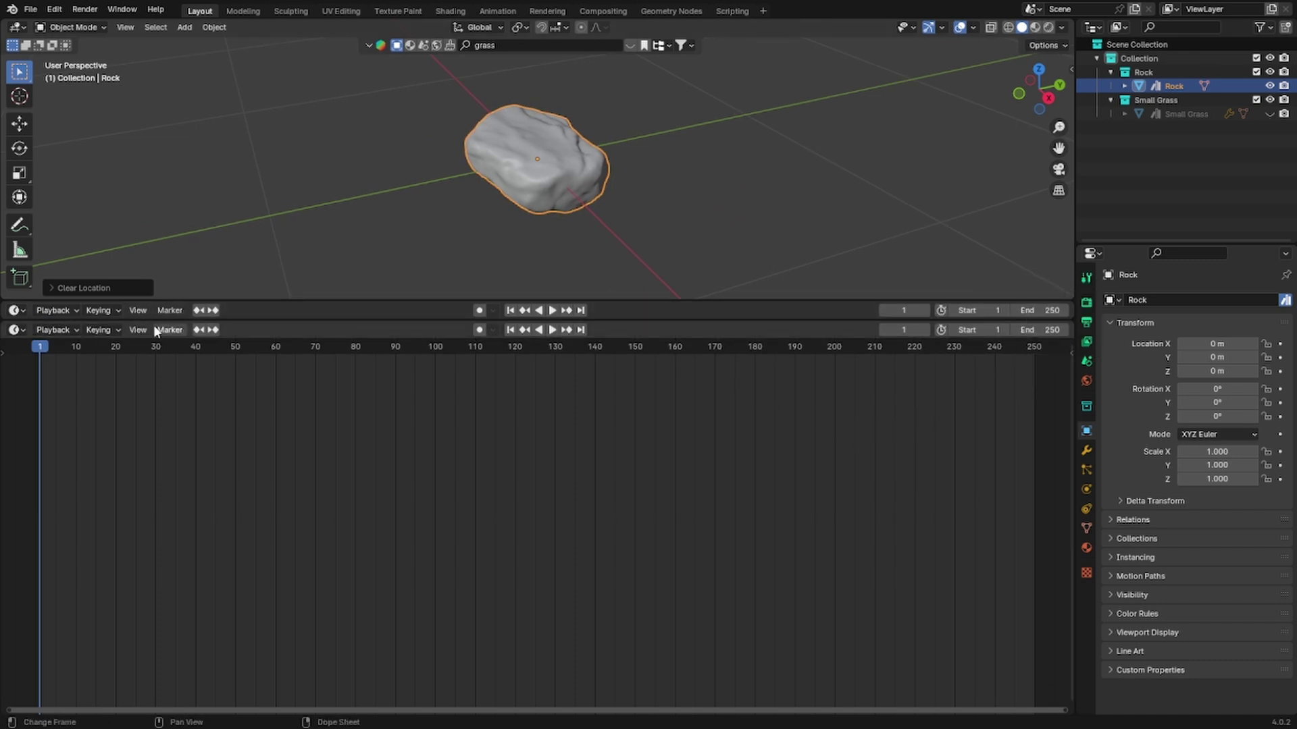
click(15, 329)
click(56, 444)
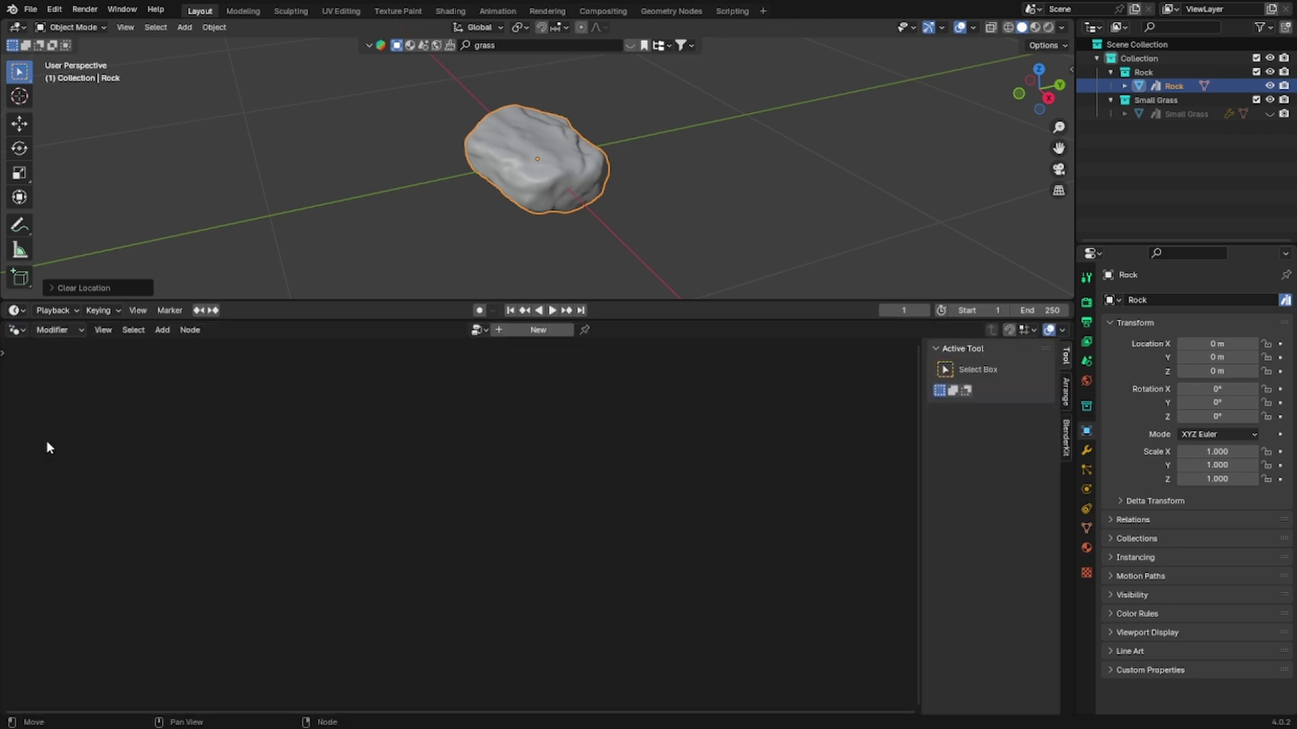
click(540, 329)
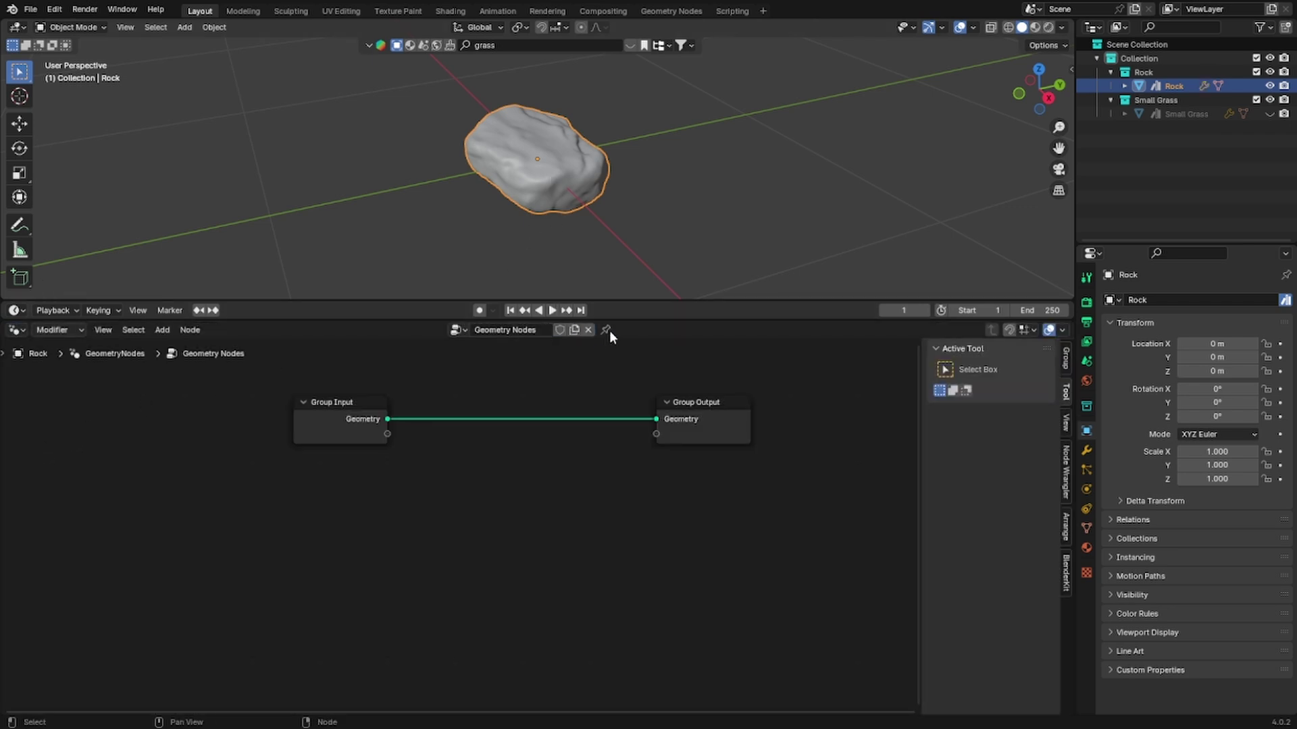
scroll(579, 432, up, 2)
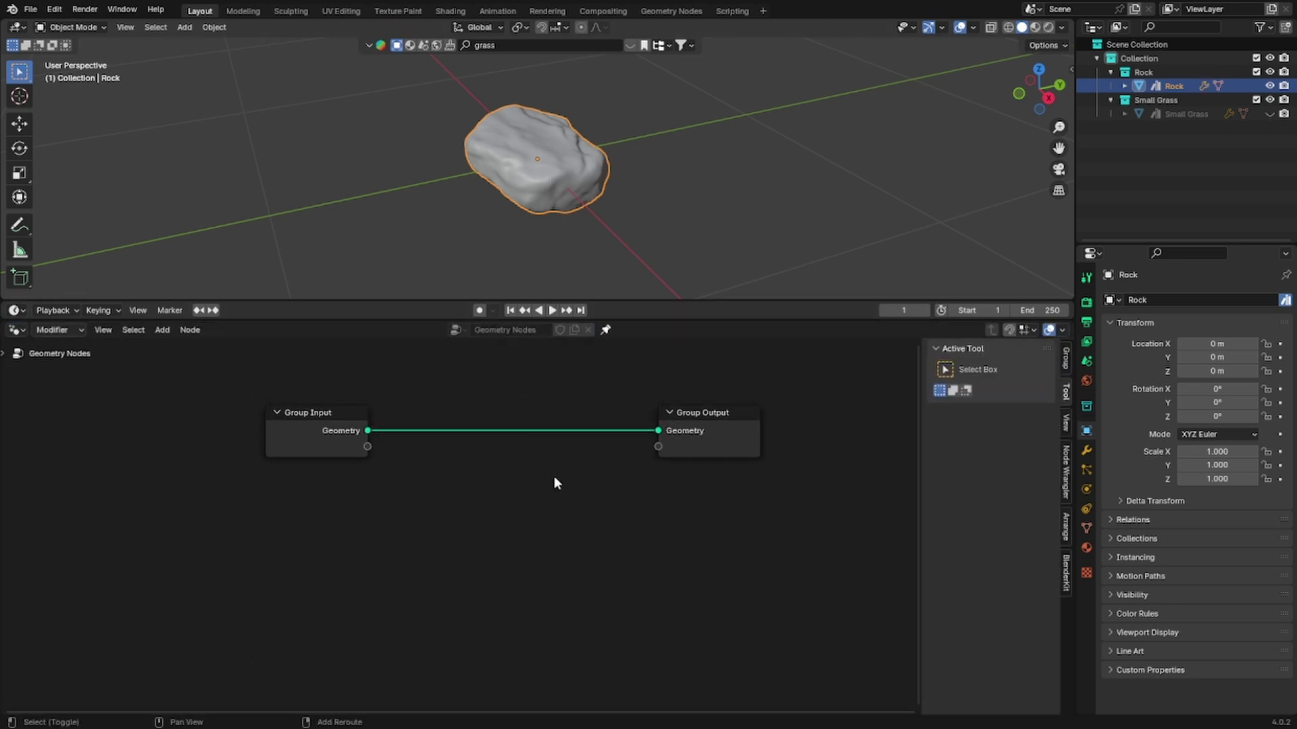
Step: Insert an Instance on Points node between Group Input and Group Output
key(shift+a)
click(551, 441)
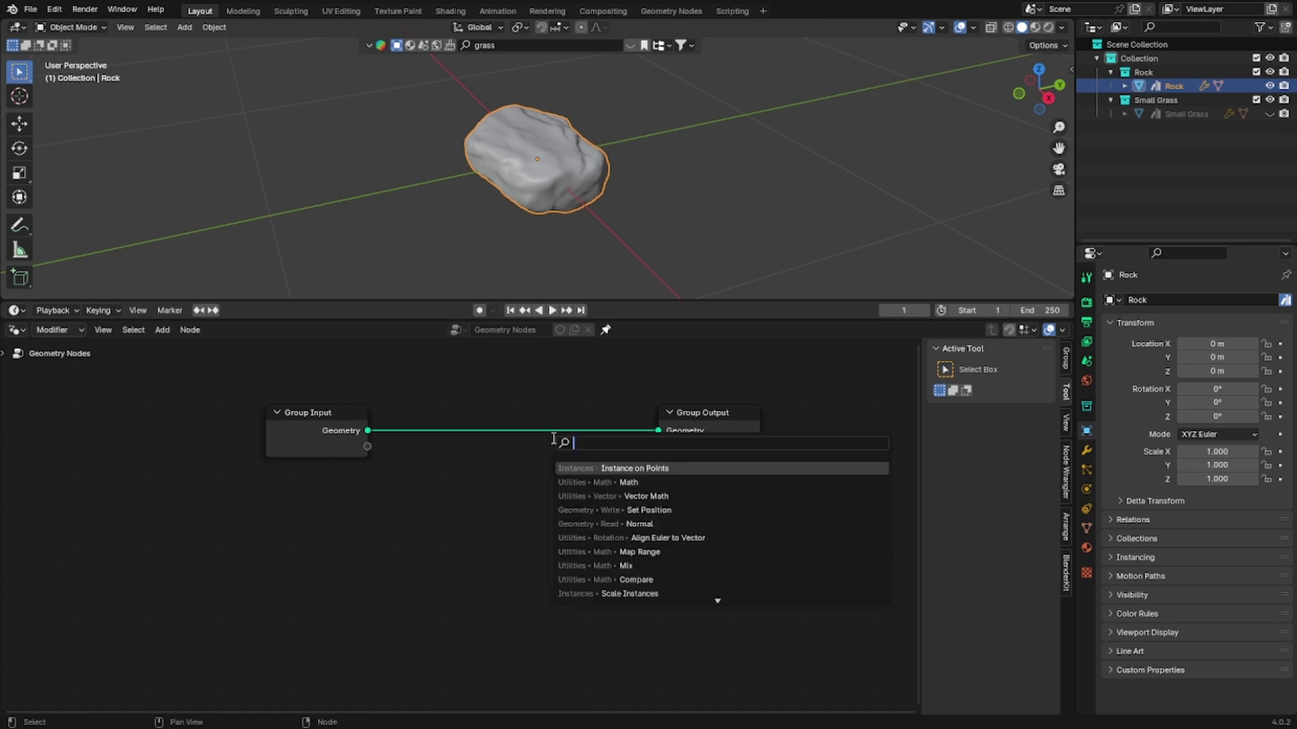
text(instance on point)
key(Return)
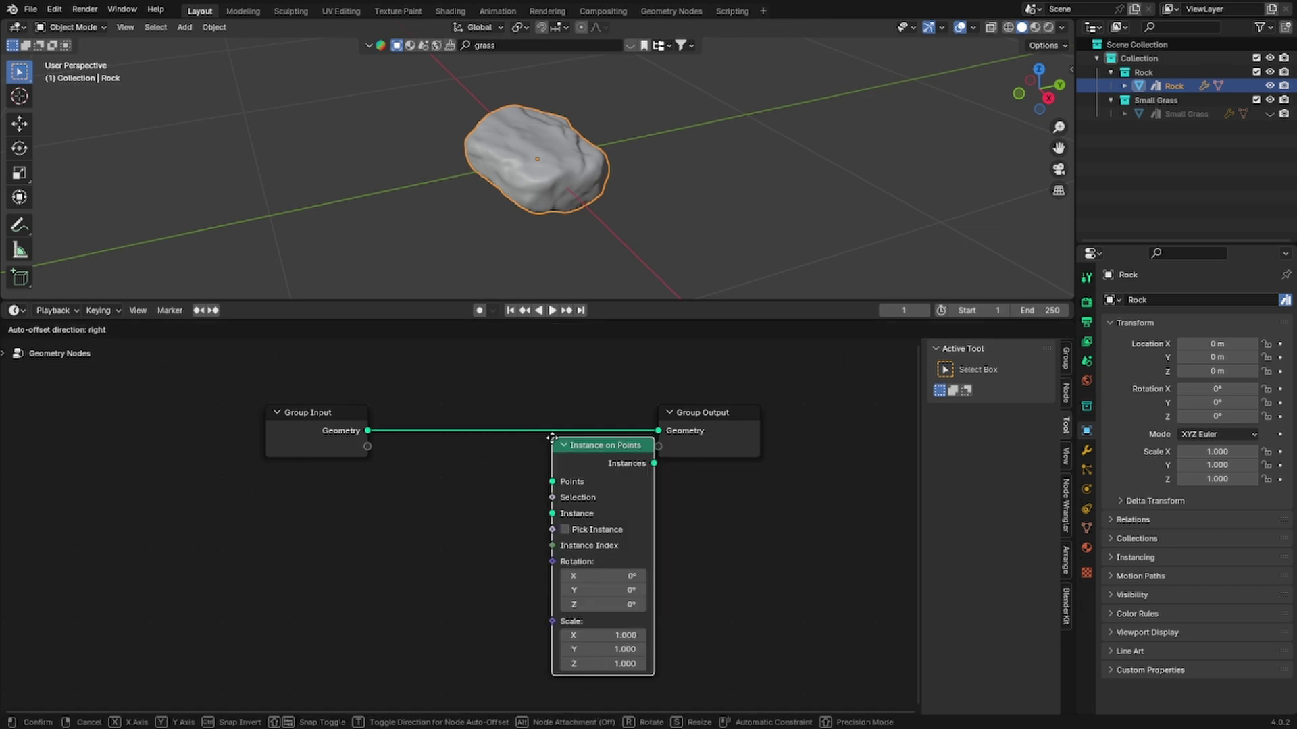
click(496, 409)
drag(529, 433, 521, 452)
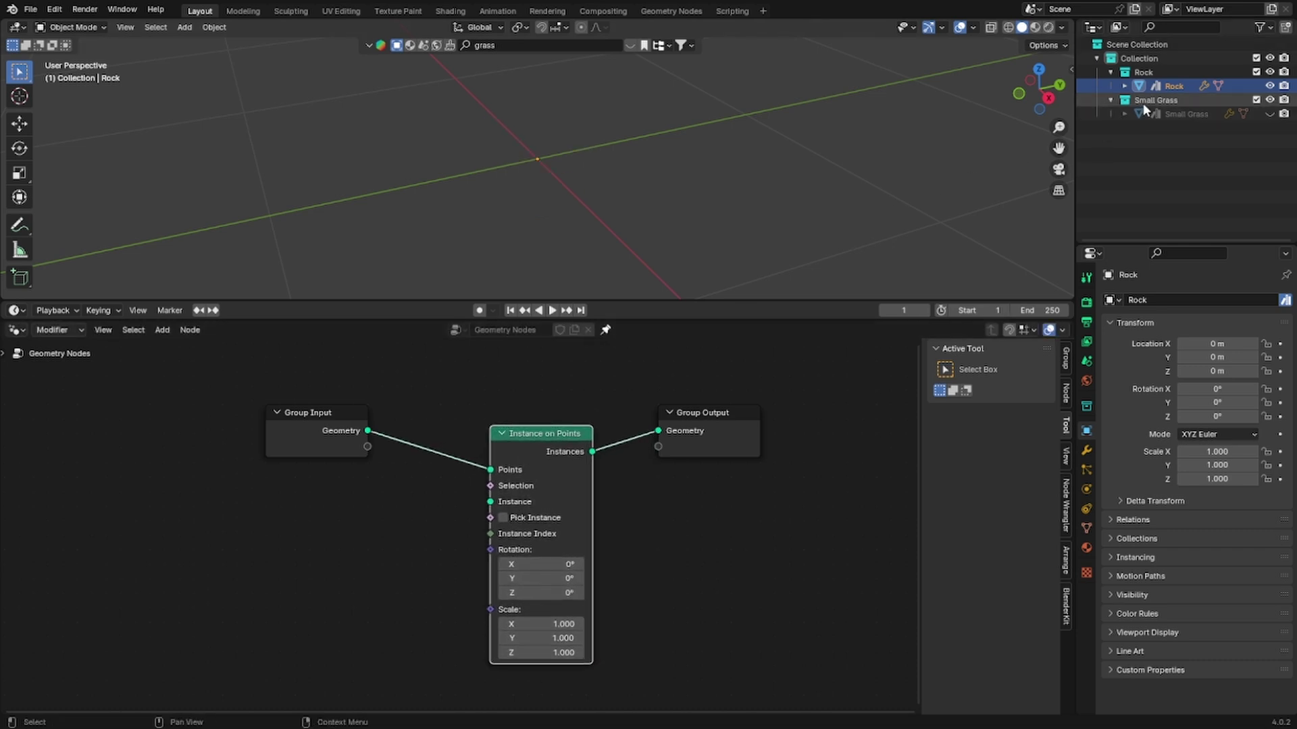
Step: Instance the Small Grass collection as separate children at scale 0.040
drag(1142, 103, 415, 518)
click(272, 578)
drag(512, 507, 512, 502)
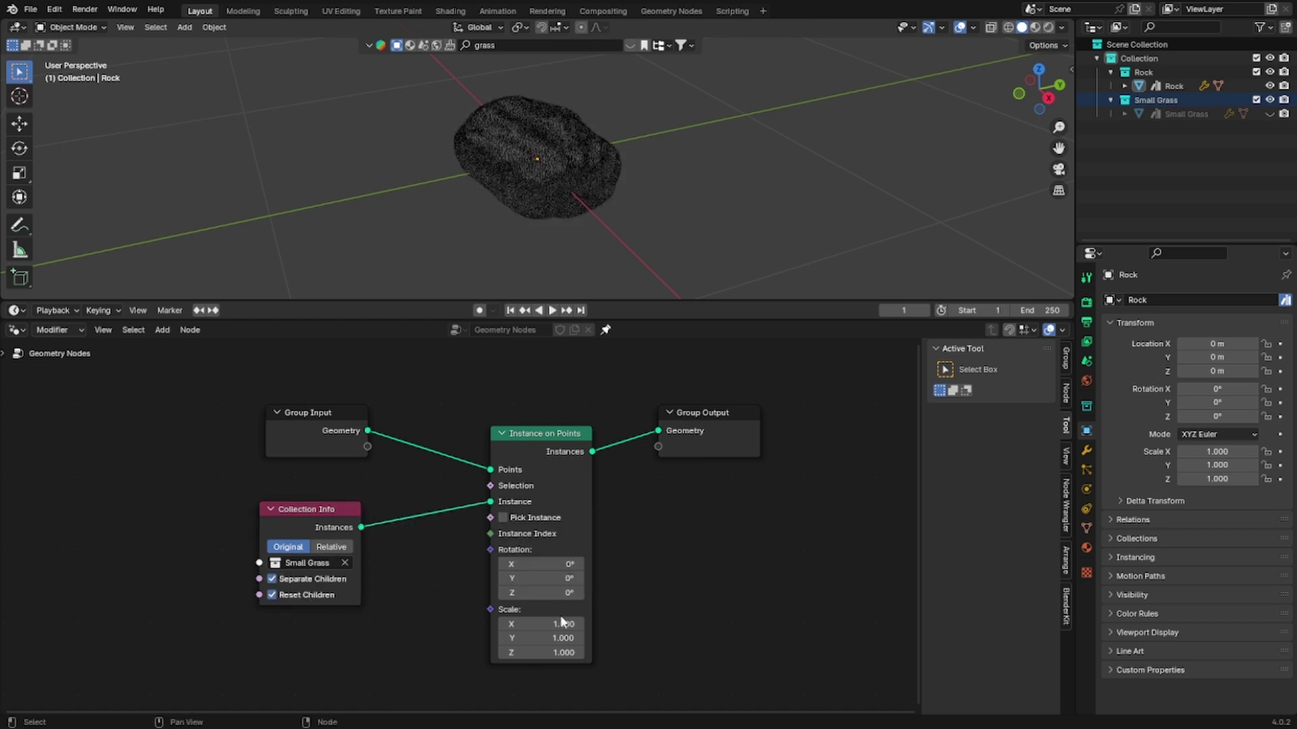
drag(540, 624, 484, 624)
drag(567, 442, 558, 505)
drag(702, 423, 793, 426)
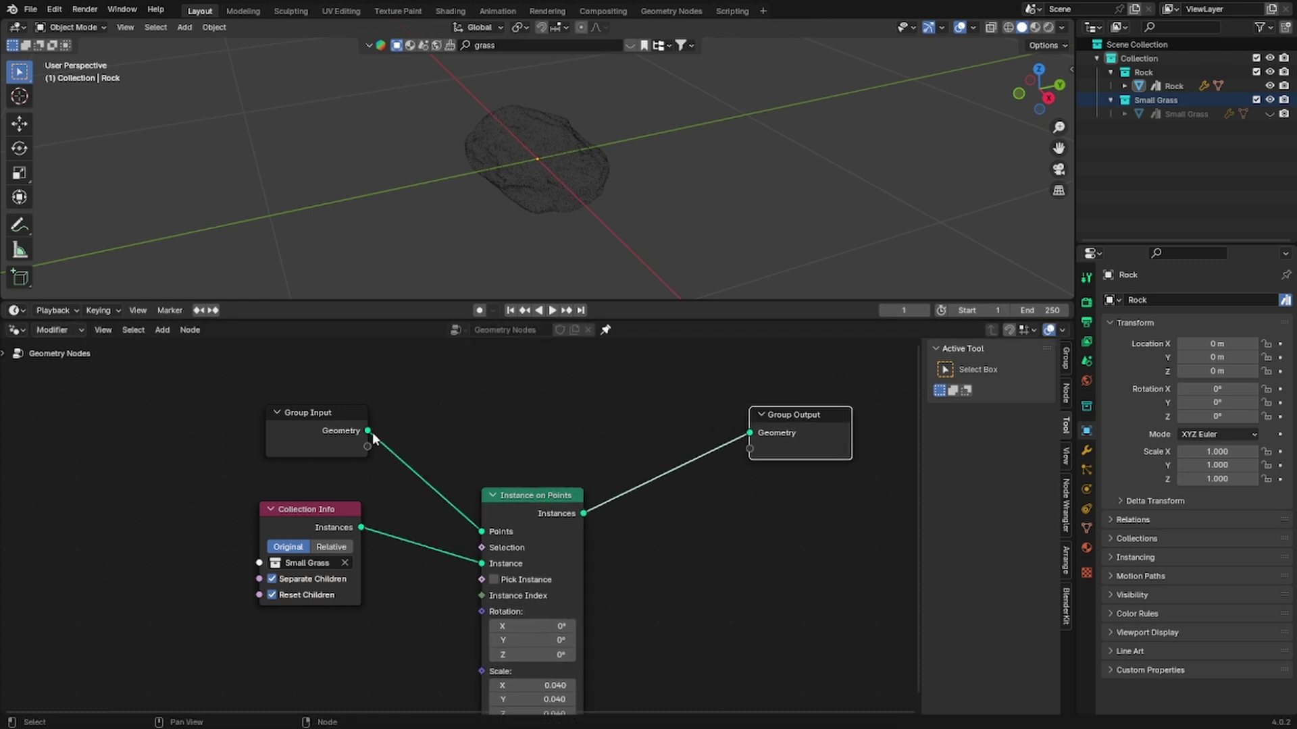
Step: Join the Rock geometry and grass instances with a Join Geometry node into Group Output
drag(368, 431, 592, 425)
text(joi)
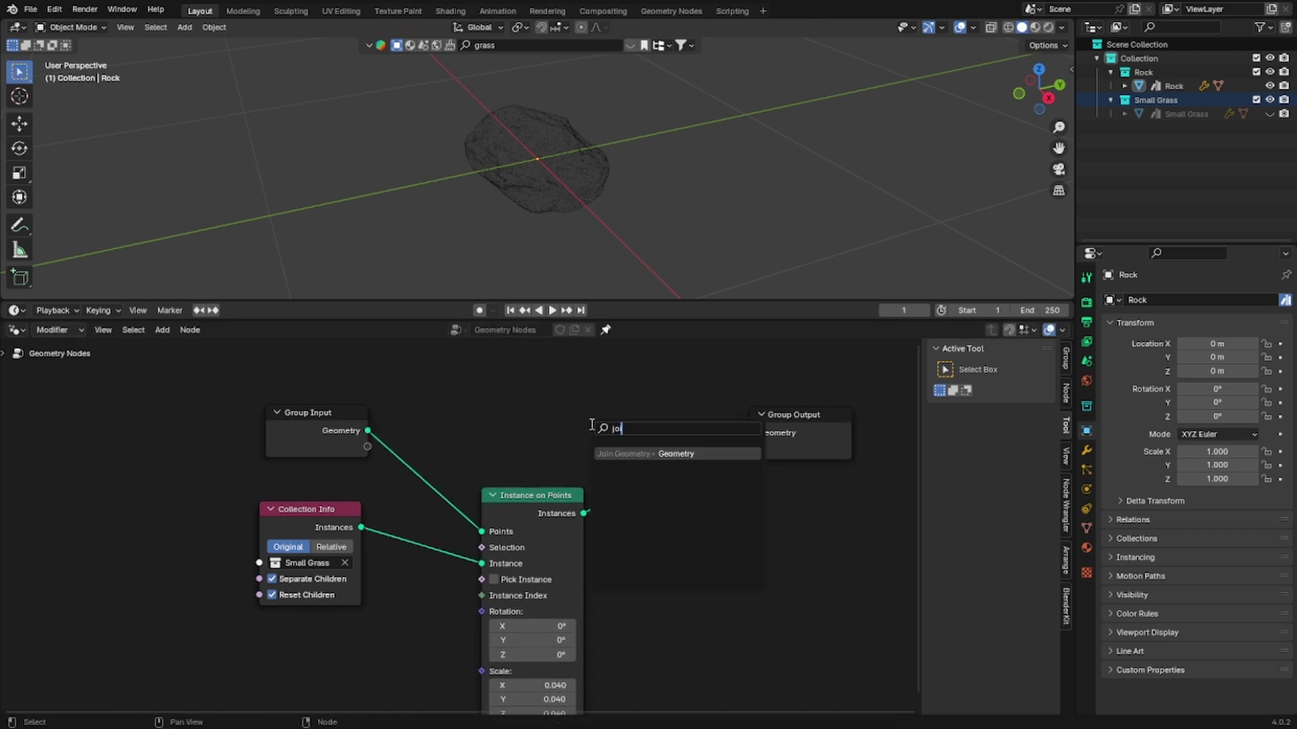
key(Return)
click(683, 436)
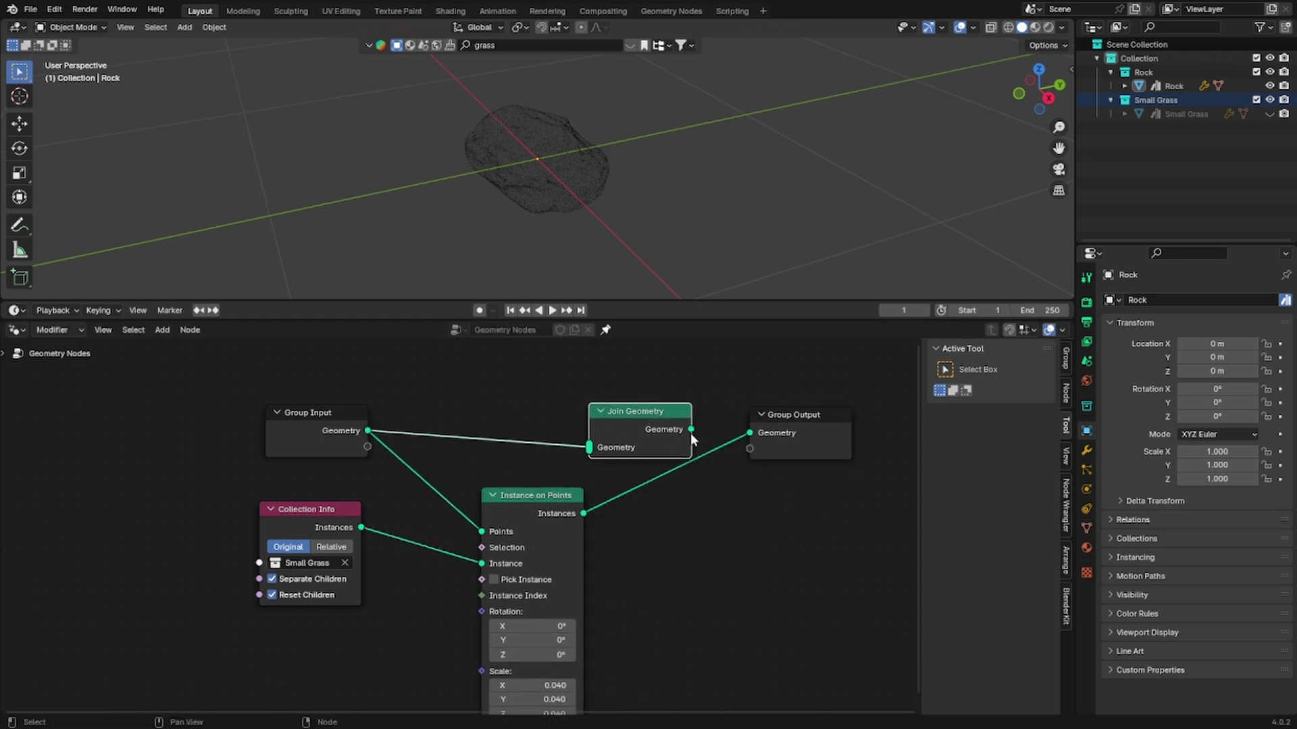
mouse_move(691, 430)
mouse_down()
mouse_move(749, 433)
mouse_move(698, 427)
mouse_move(713, 427)
mouse_up()
drag(583, 514, 671, 433)
Step: Set all three instance Scale values back to 1.000
middle_drag(643, 513, 644, 466)
drag(550, 638, 551, 667)
text(1)
key(Return)
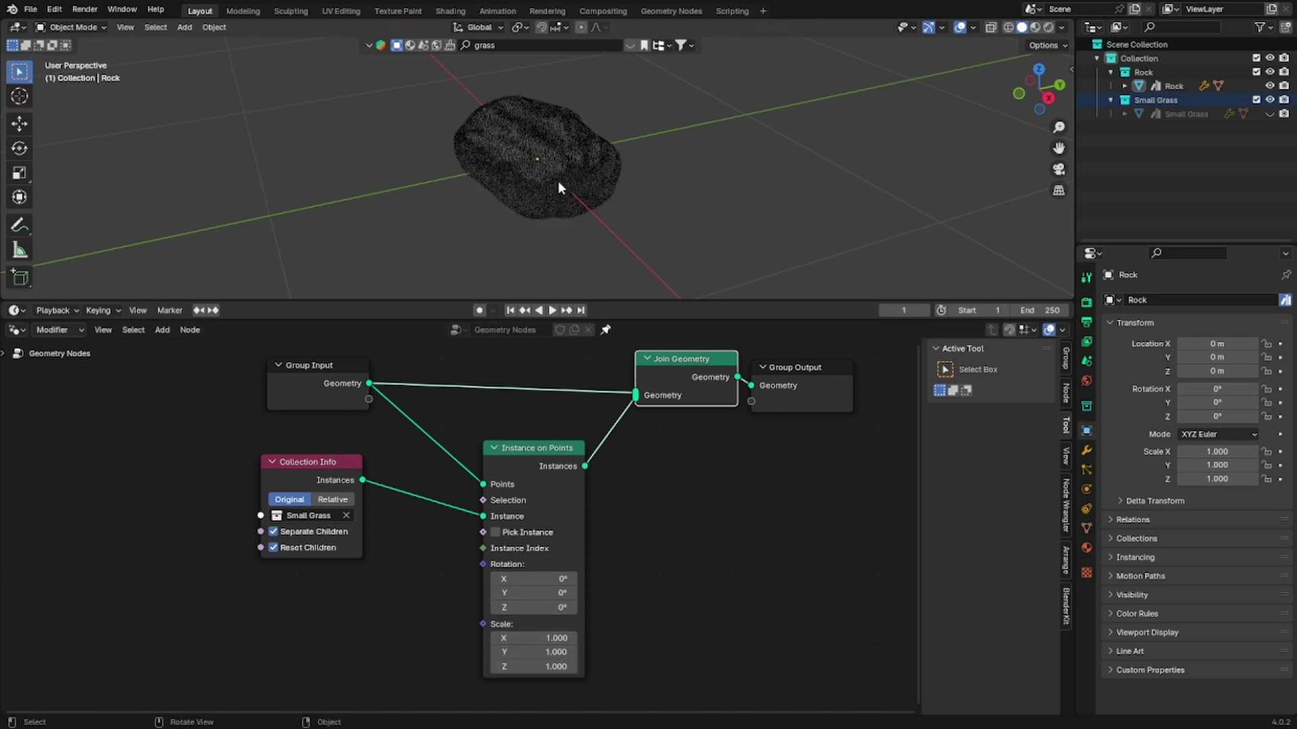
Step: Add a sphere Empty, resize it and apply its scale
key(shift+a)
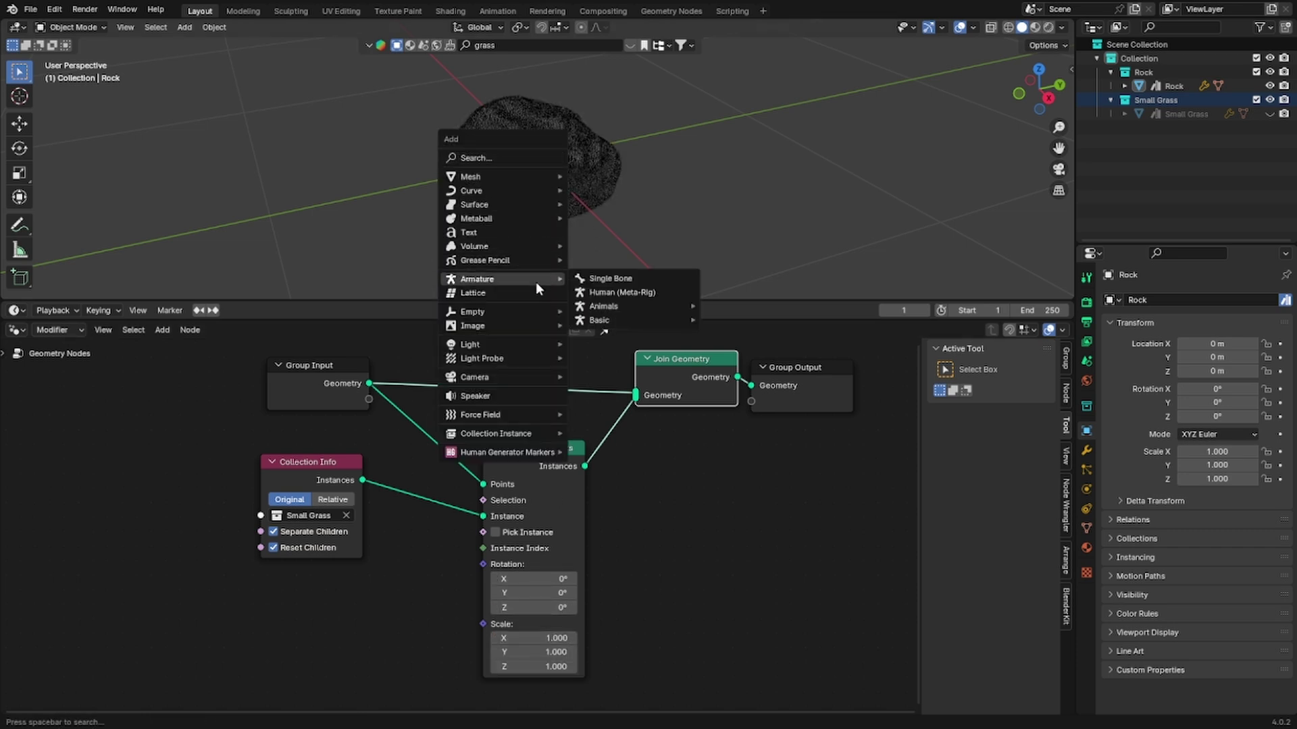
mouse_move(564, 309)
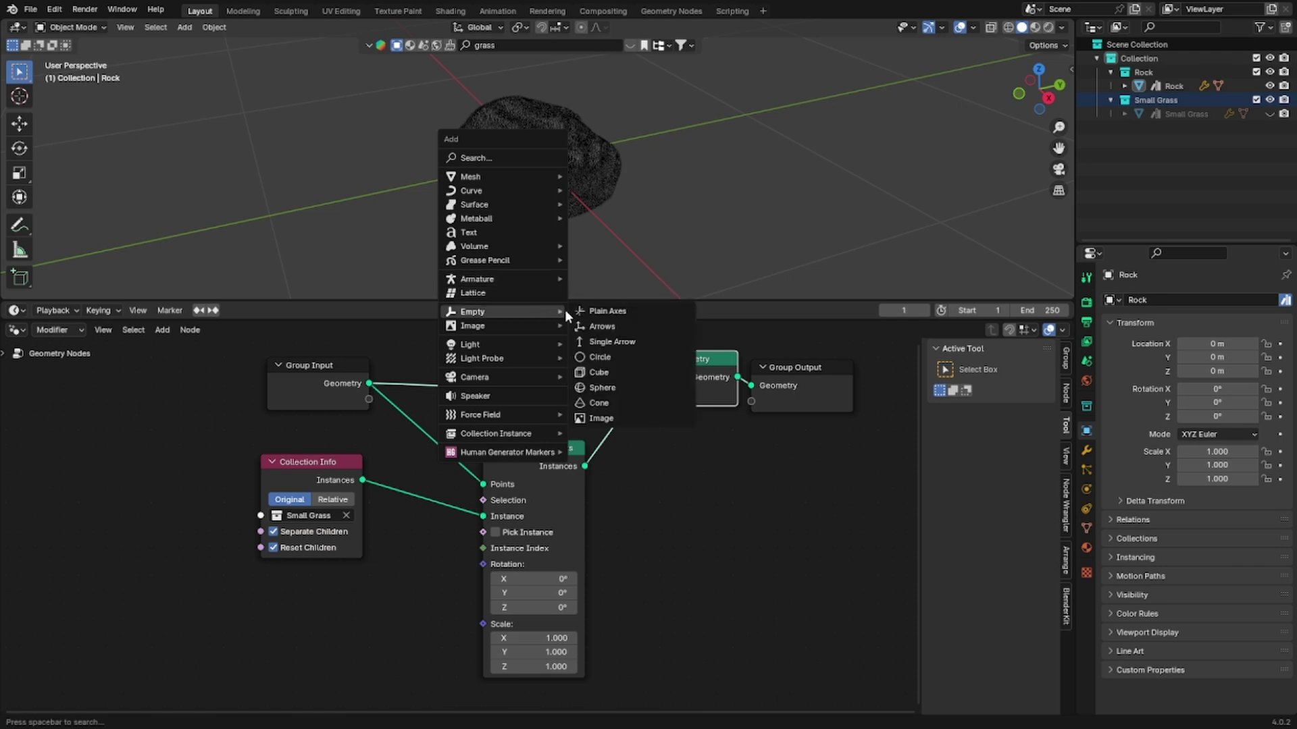
click(603, 388)
key(s)
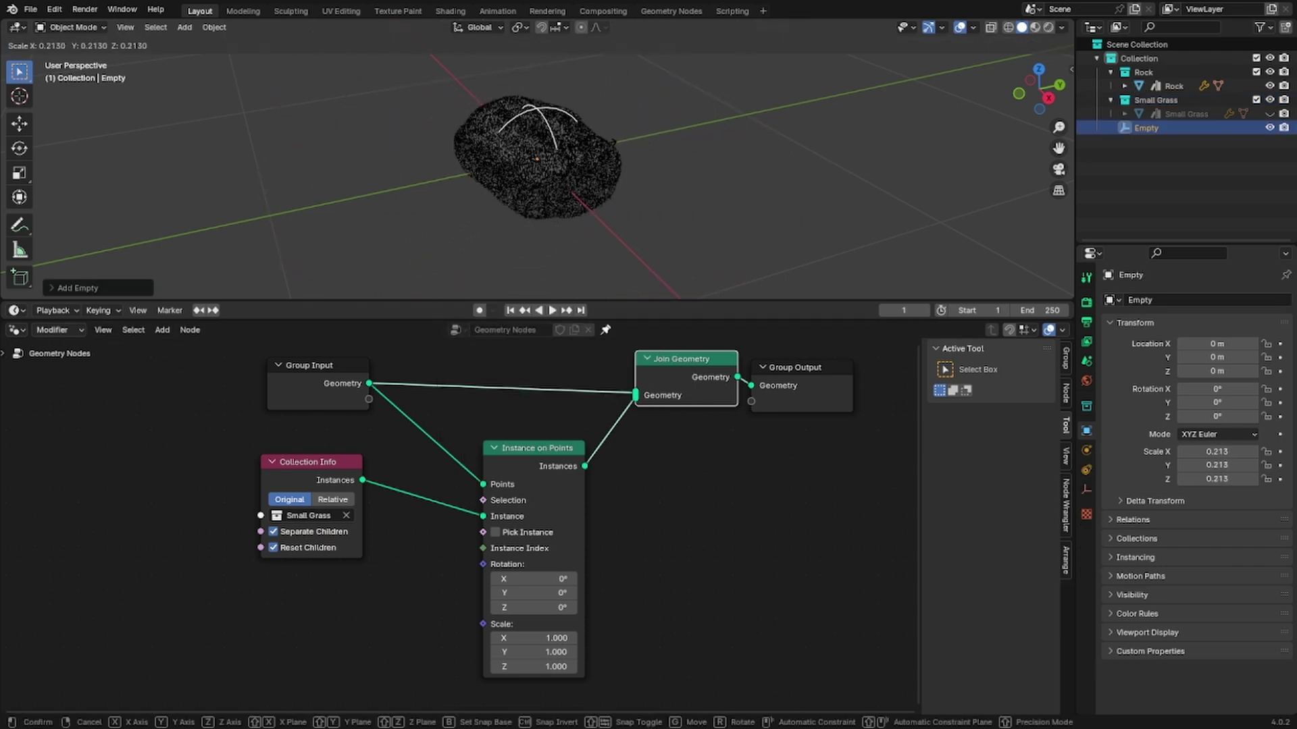
click(647, 144)
key(ctrl+a)
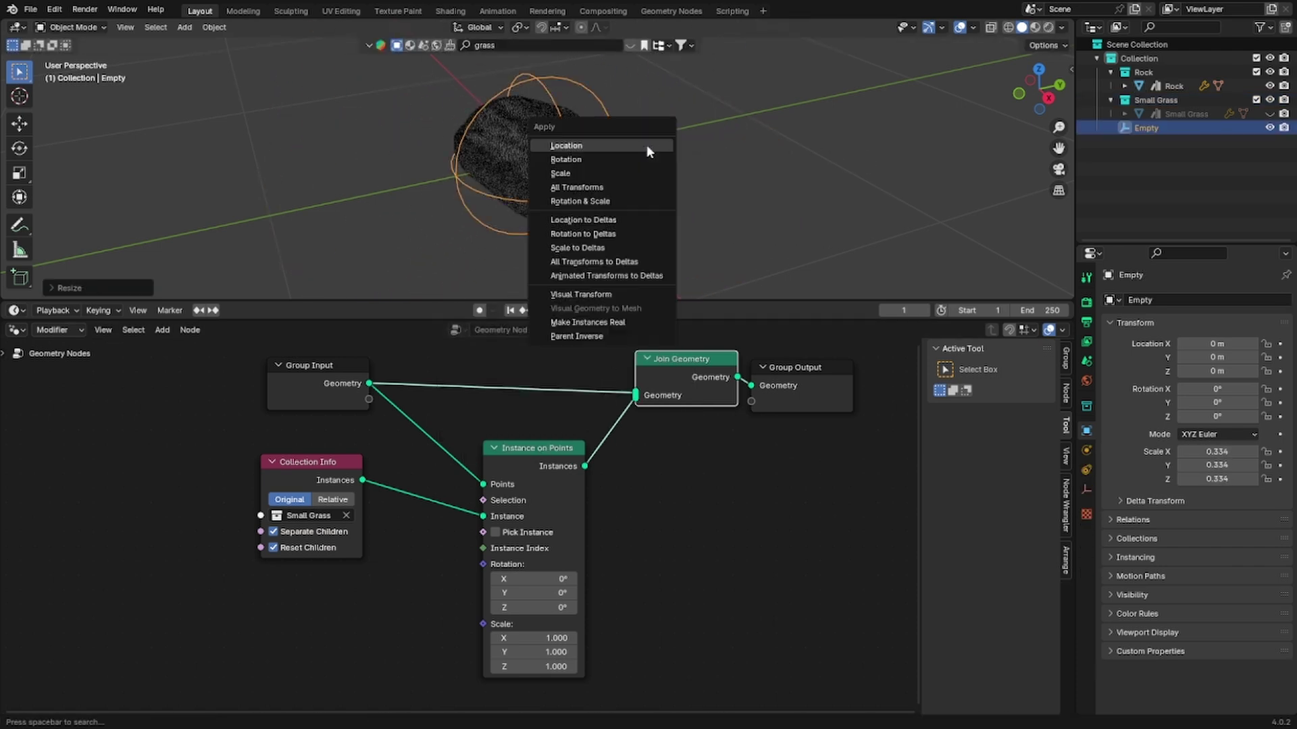
click(643, 167)
Step: Move the Empty along Y to −0.67517 m beside the rock and drag it into the node tree
mouse_move(639, 169)
middle_down()
mouse_move(606, 160)
mouse_move(657, 172)
middle_up()
key(g)
key(y)
click(523, 181)
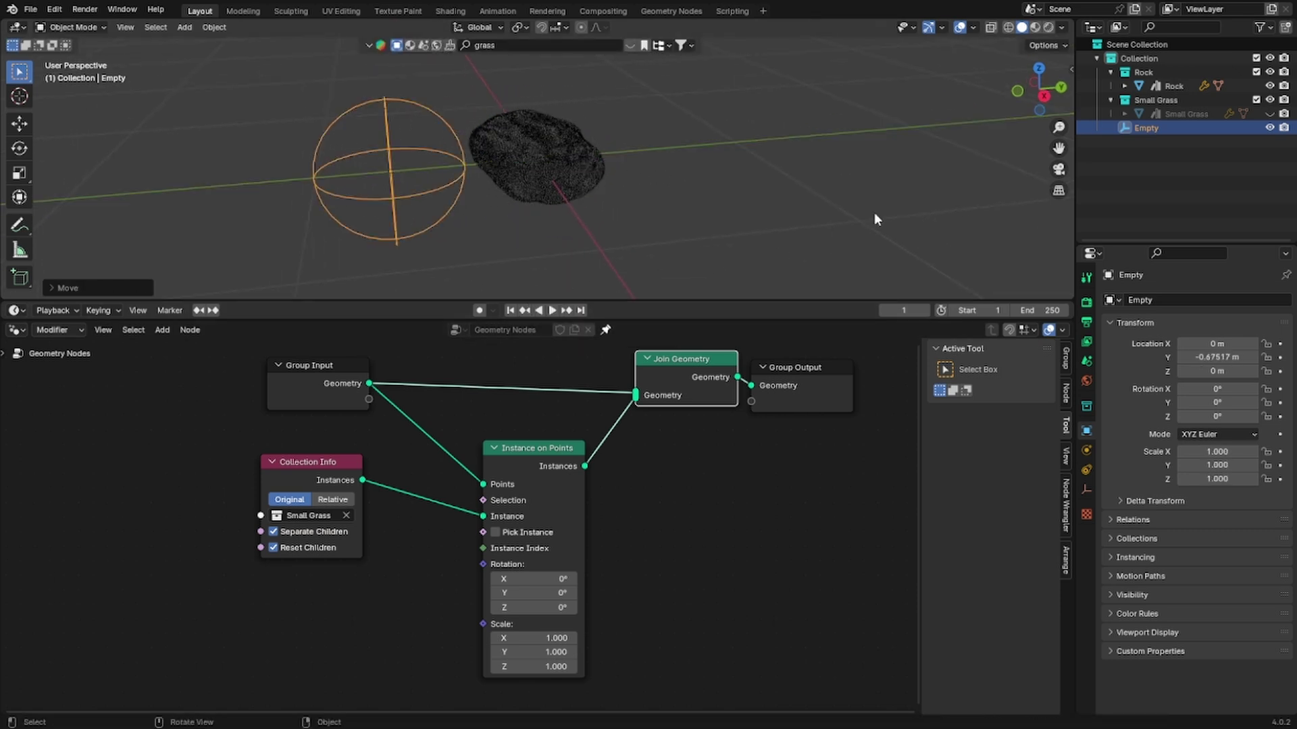
drag(1142, 124, 270, 600)
Step: Create an Object Info node for the Empty set to Relative
middle_drag(387, 625, 401, 466)
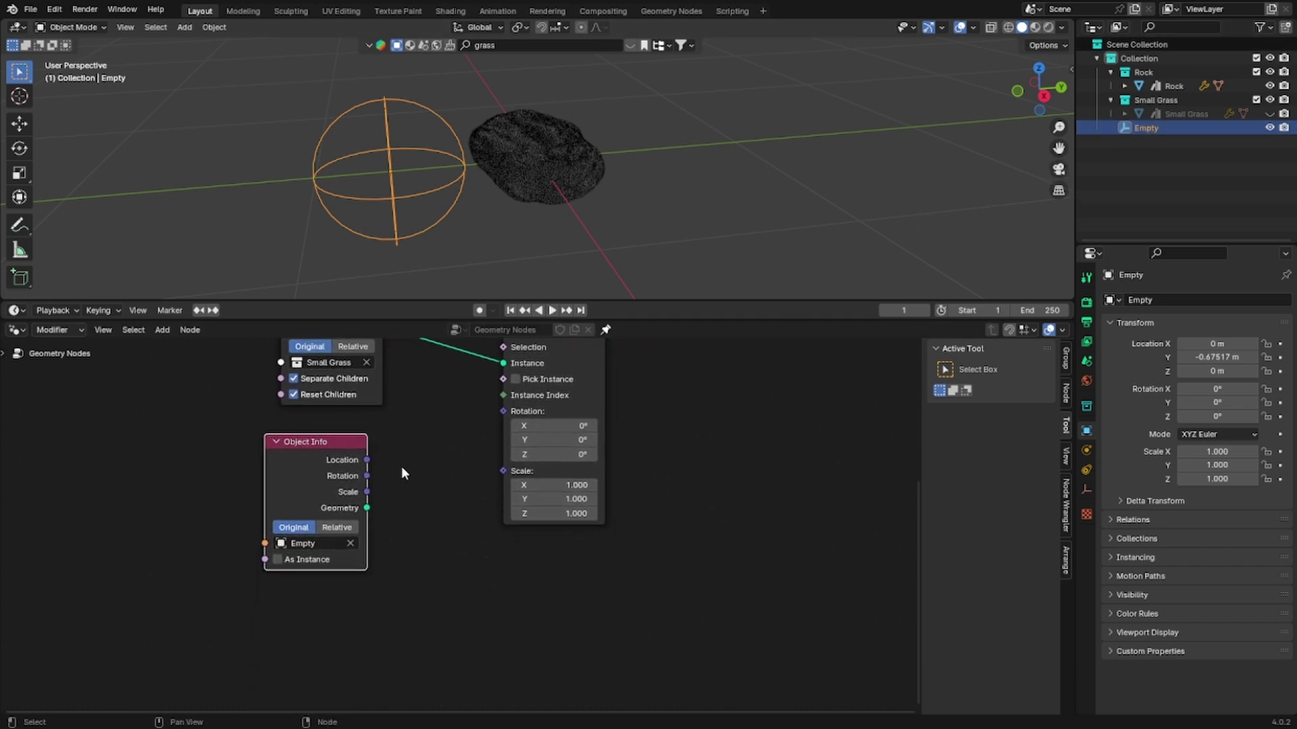
click(325, 527)
drag(326, 489, 262, 525)
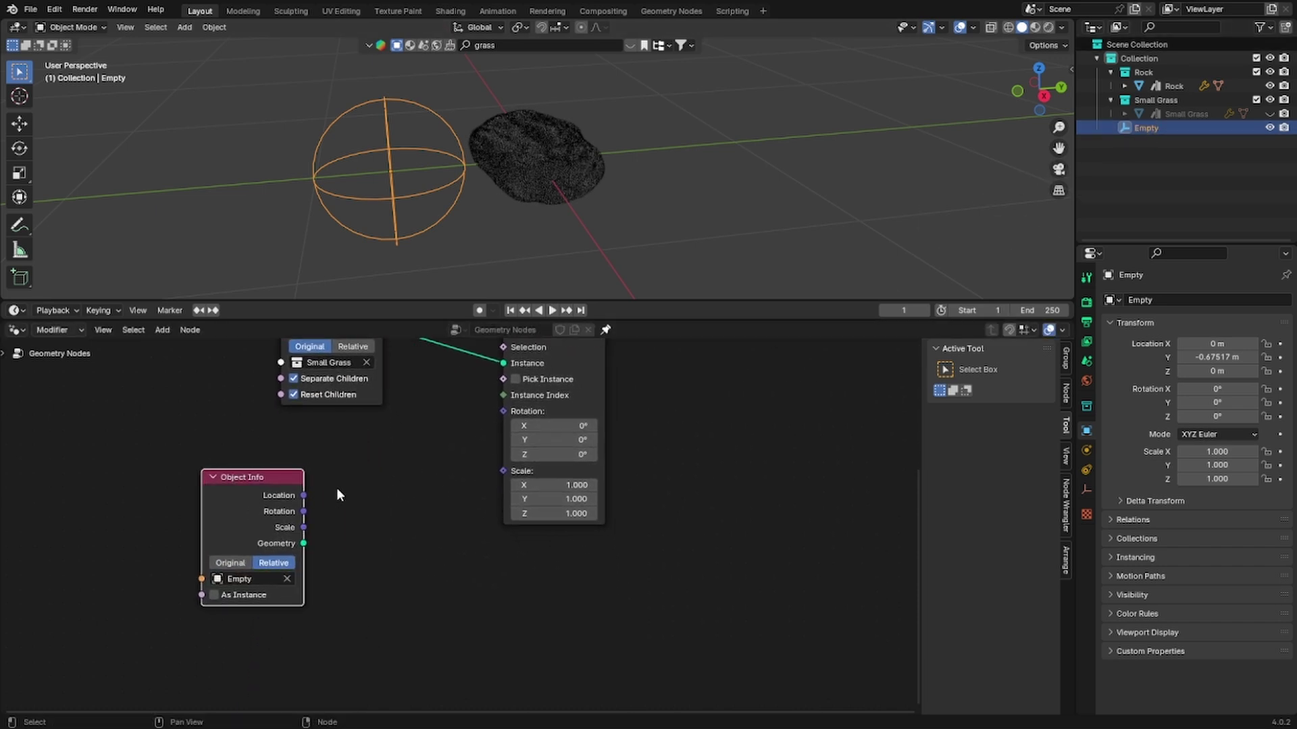
drag(290, 503, 231, 516)
Step: Feed the Empty's Scale into a Math Add node adding 0.500
key(shift+a)
click(372, 437)
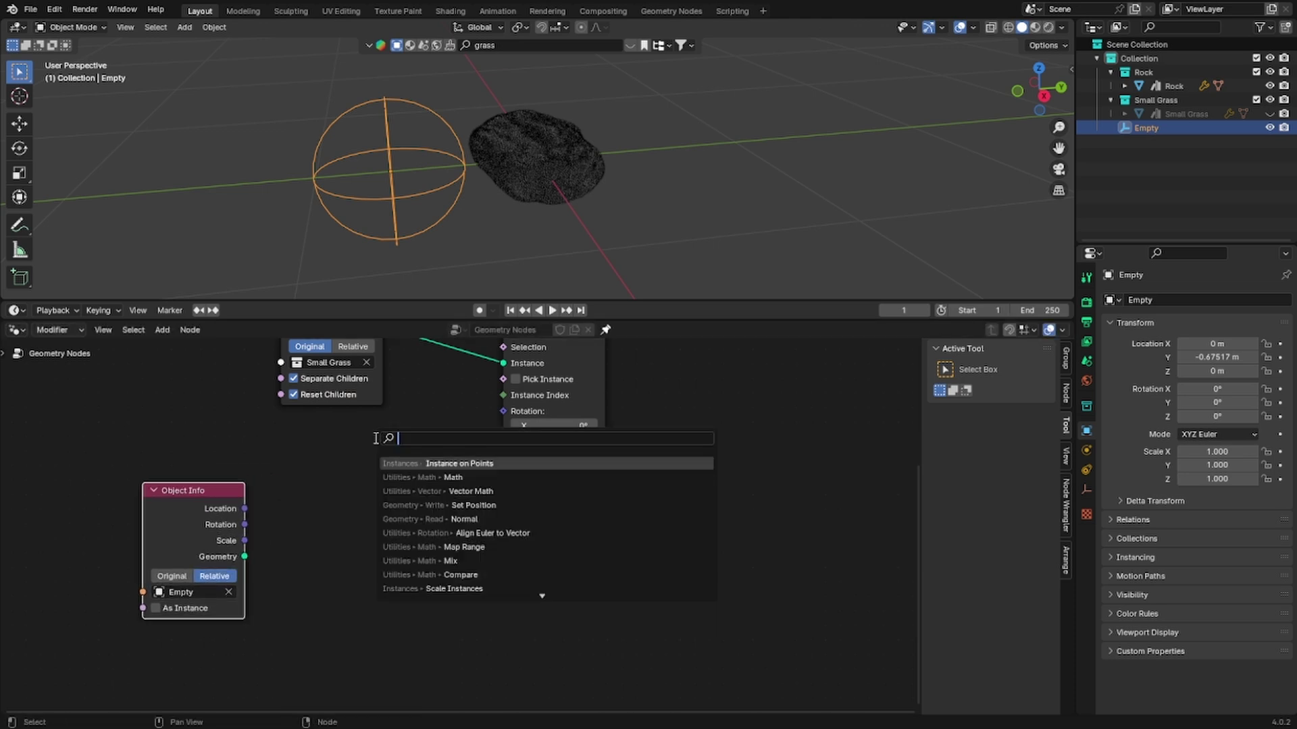
text(math)
key(Return)
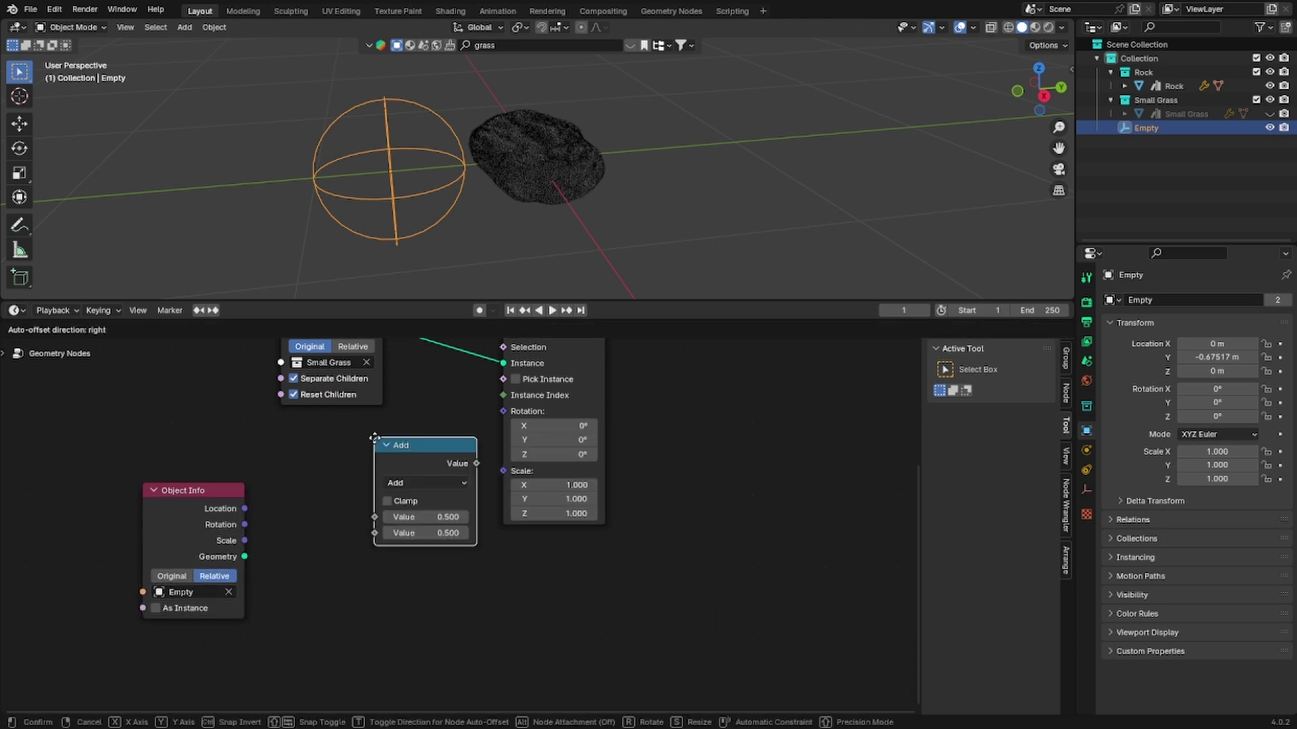
click(294, 510)
drag(246, 541, 294, 582)
drag(105, 481, 330, 600)
drag(347, 528, 263, 529)
click(318, 475)
Step: Add a Compare node set to Less Than, with the Add result in its B input
key(shift+a)
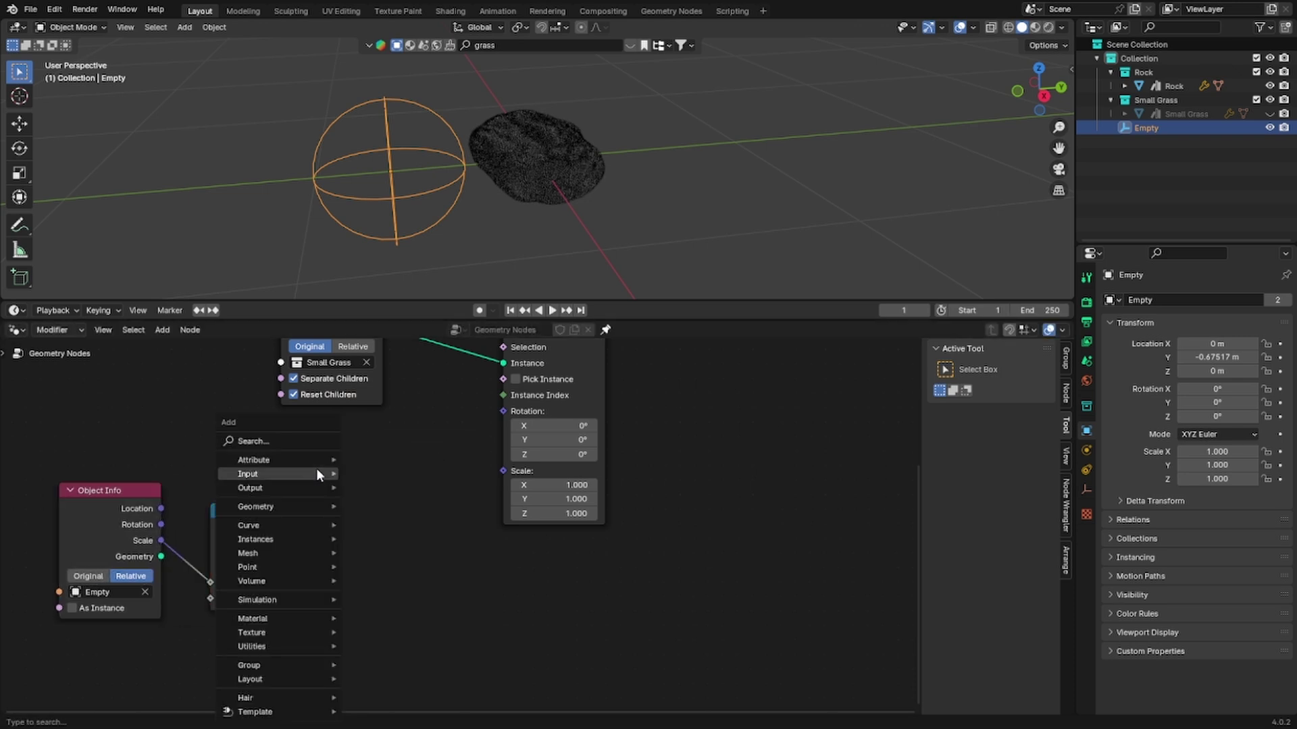
text(compare)
key(Return)
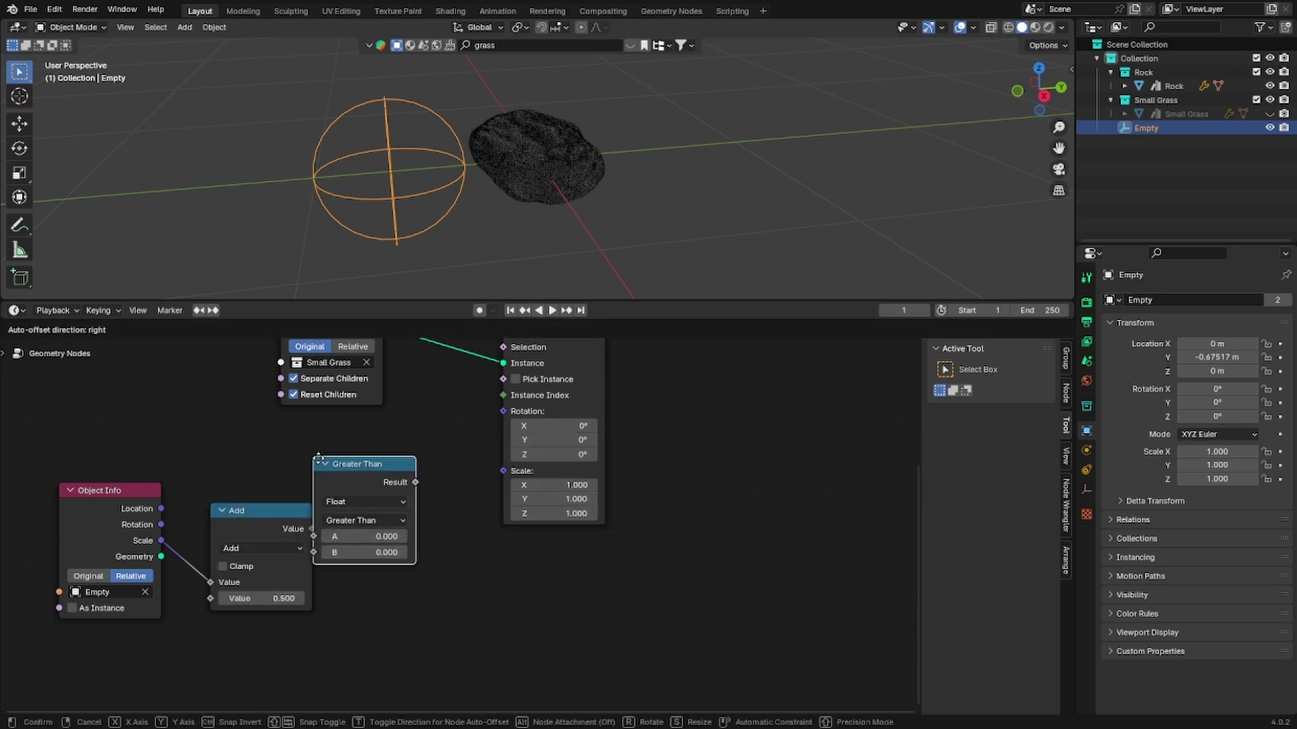
click(354, 462)
click(398, 524)
click(403, 562)
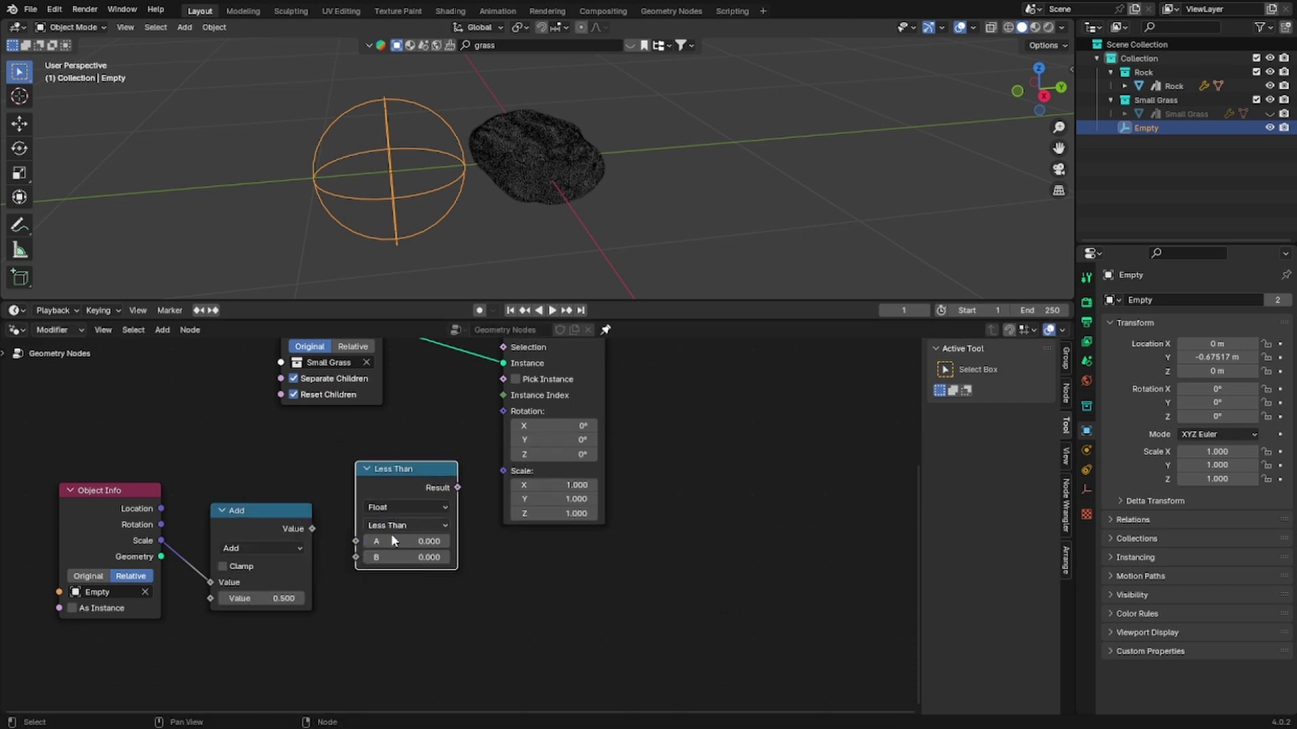
key(g)
click(335, 513)
drag(312, 529, 340, 562)
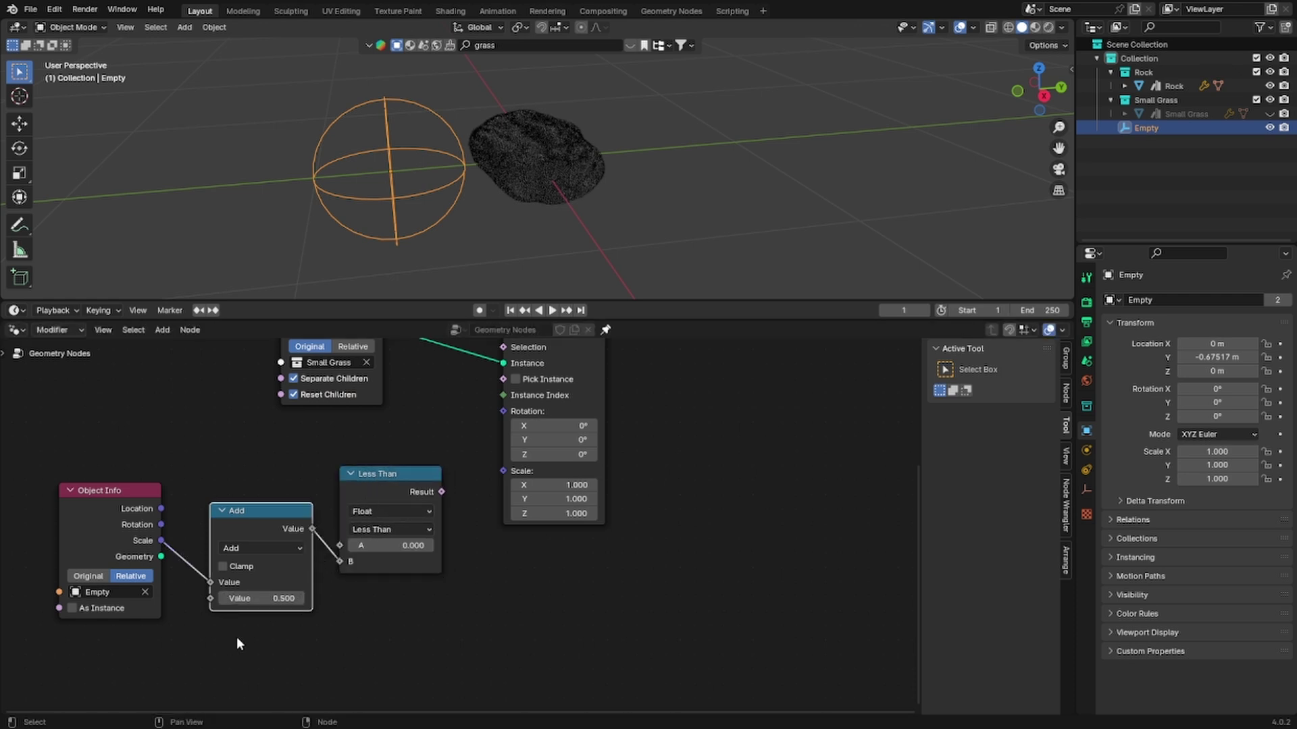
Step: Add a Distance node fed by the Object Info Location output
middle_drag(241, 633, 266, 541)
drag(148, 580, 206, 512)
drag(297, 422, 272, 522)
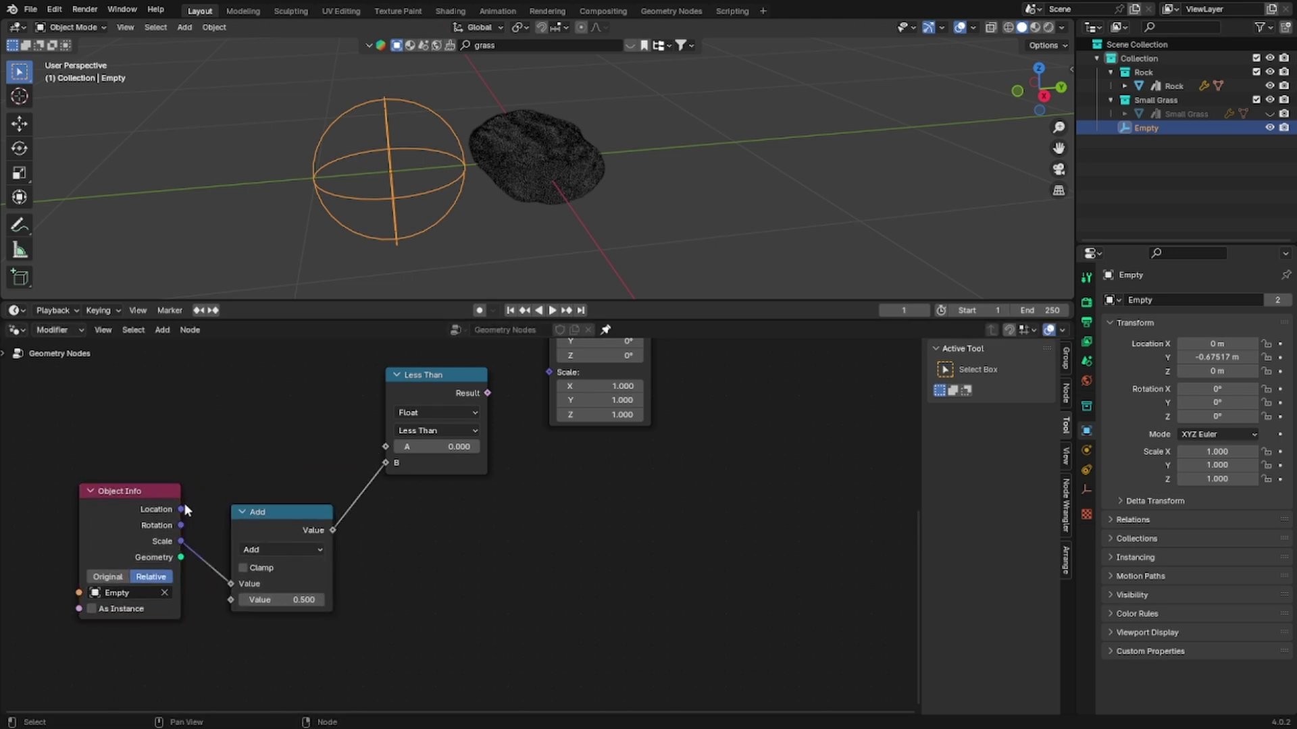
drag(181, 509, 225, 452)
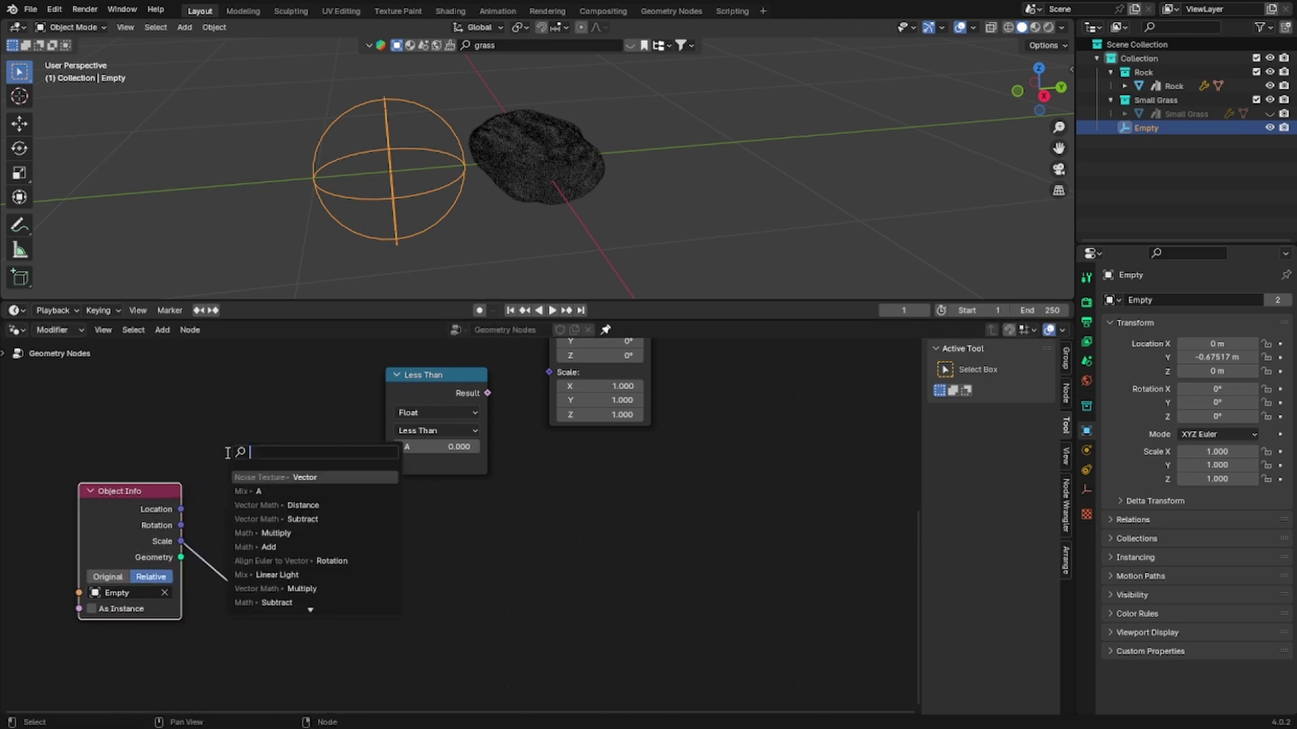
text(distance)
key(Return)
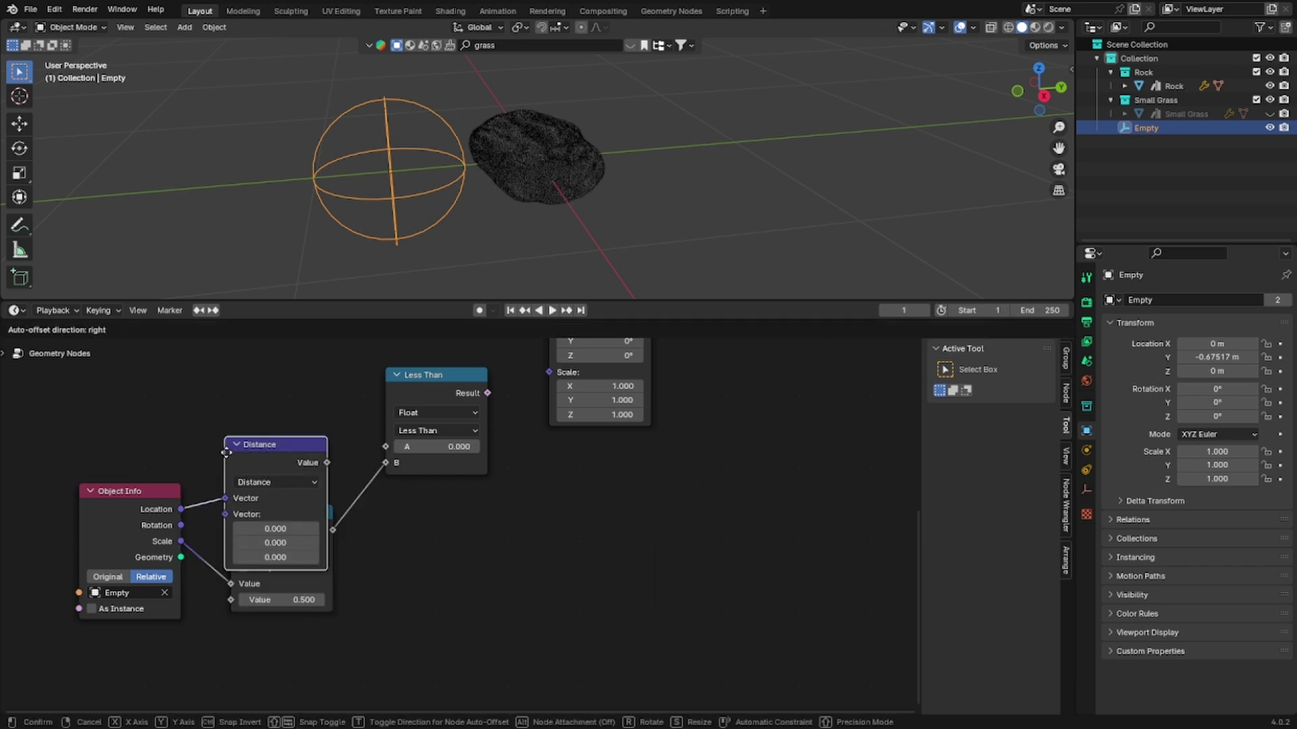
click(233, 376)
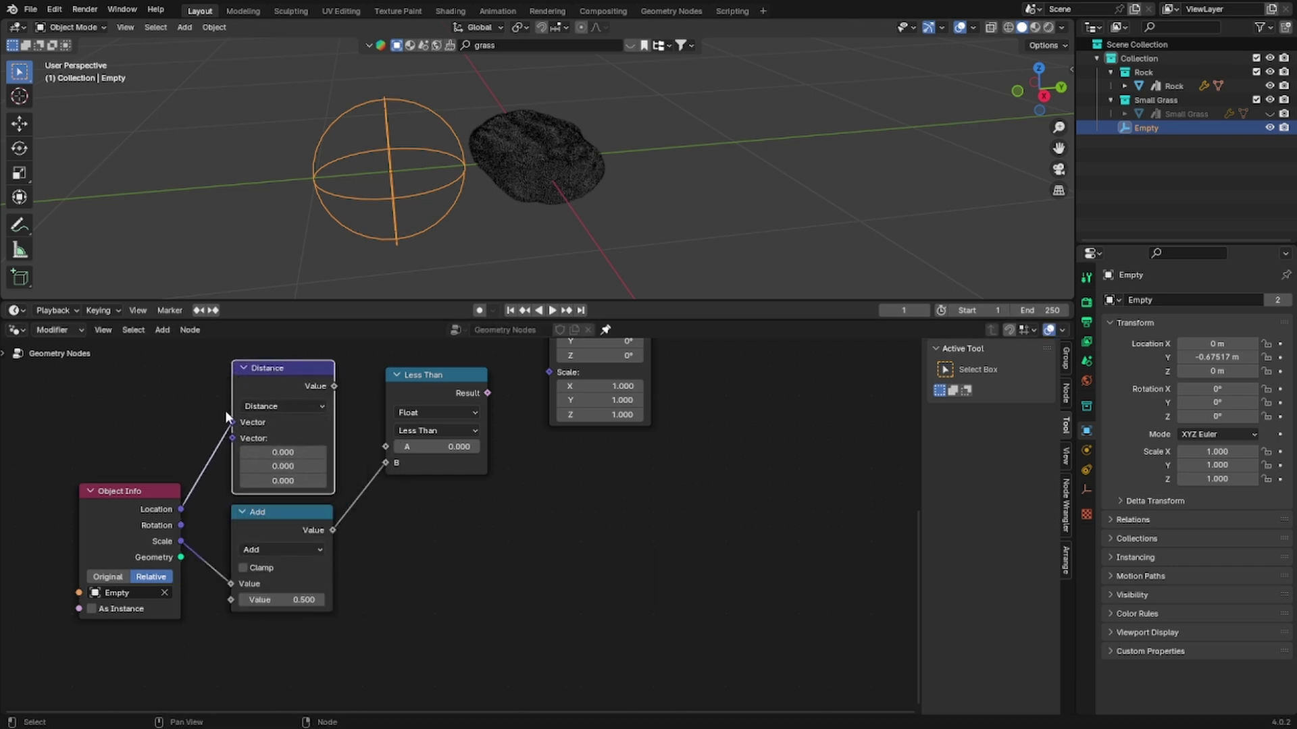
Step: Feed a Position node into Distance and link Distance Value to Less Than A
drag(232, 422, 231, 485)
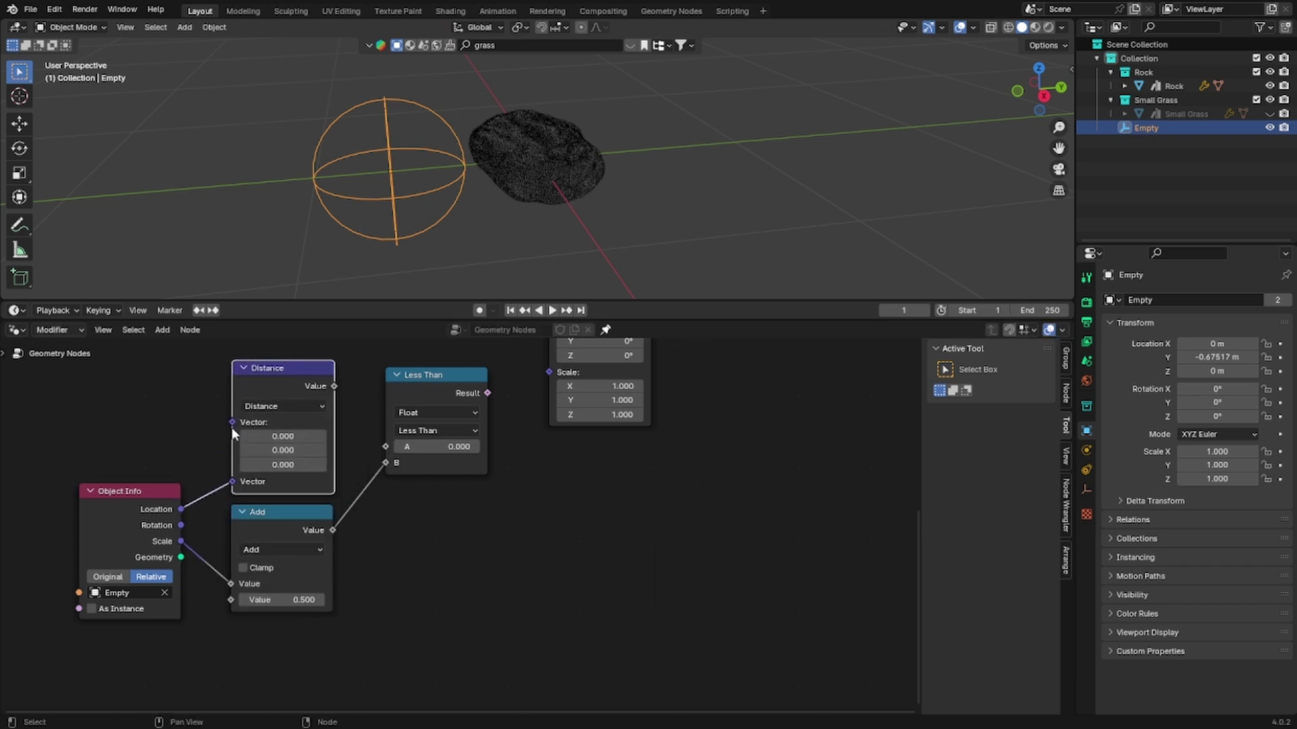
drag(233, 422, 174, 418)
text(positio)
key(Return)
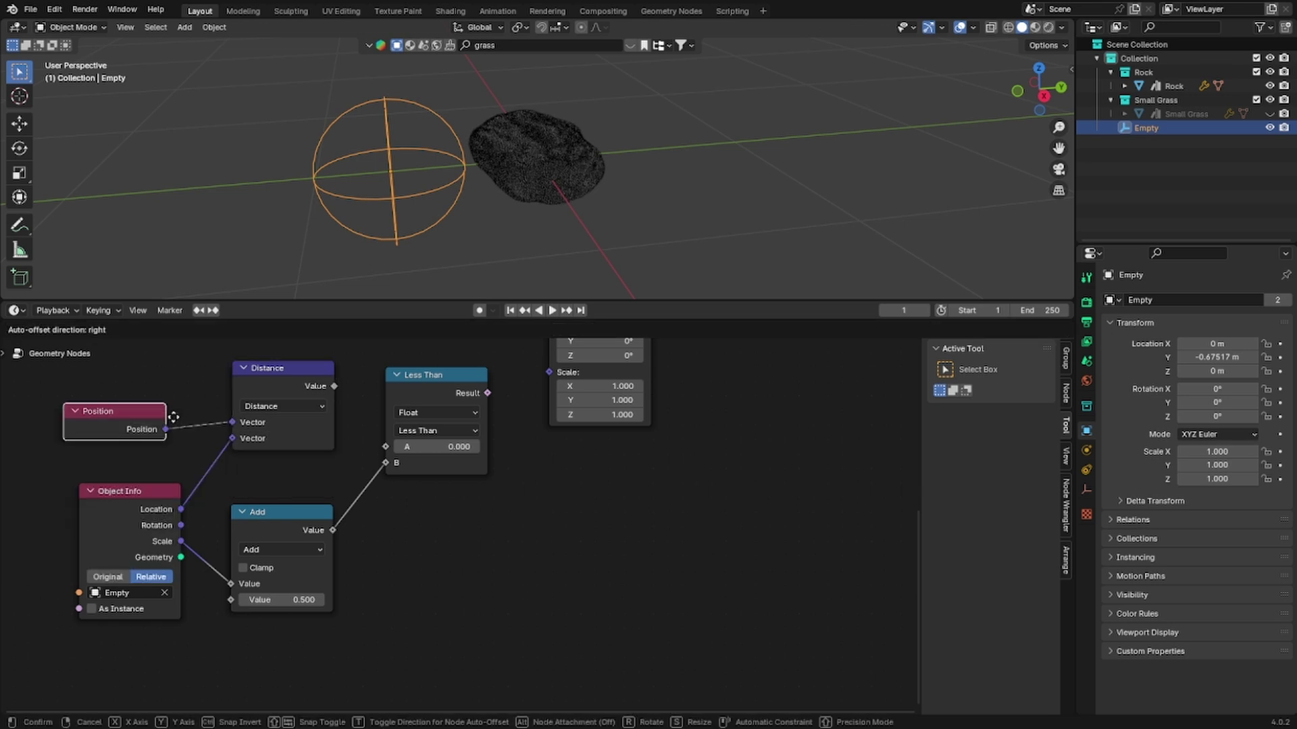
click(187, 401)
click(333, 389)
drag(334, 389, 384, 445)
middle_drag(478, 386, 290, 547)
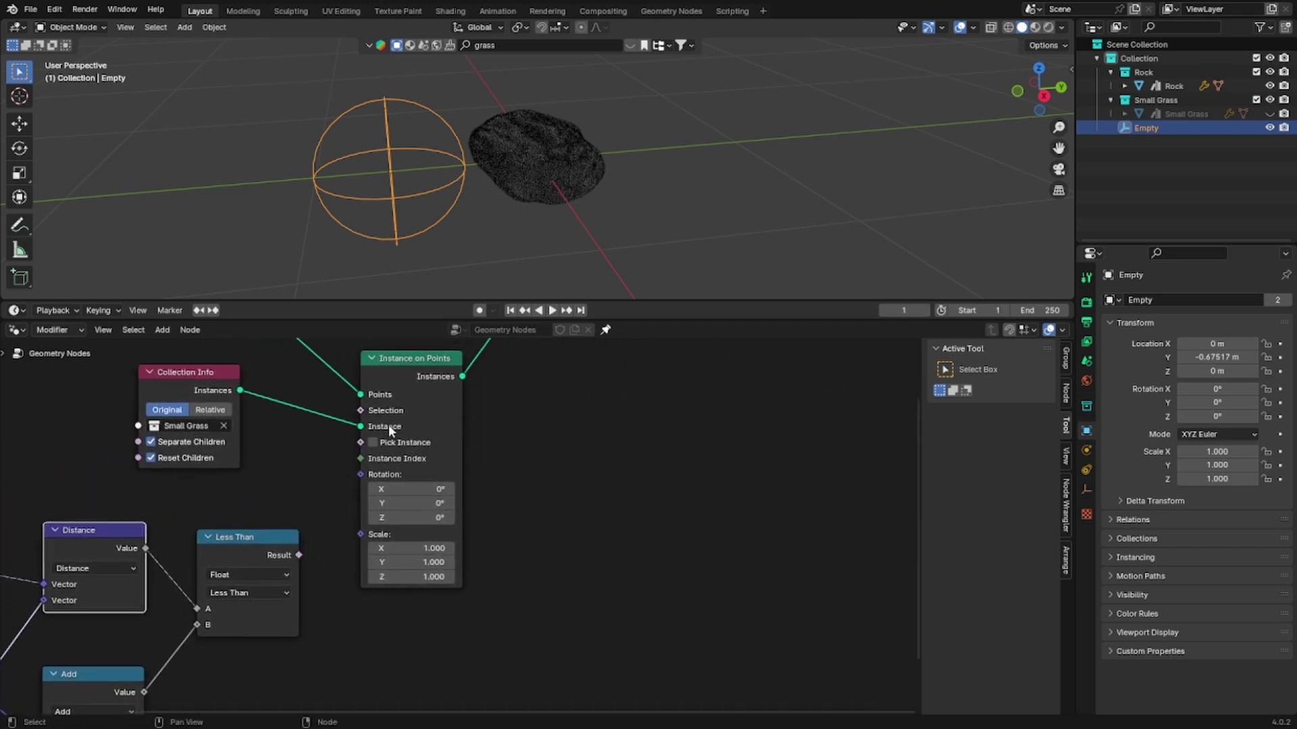
Step: Link the Less Than result to Instance on Points Selection, then test-scale the Empty
key(alt+a)
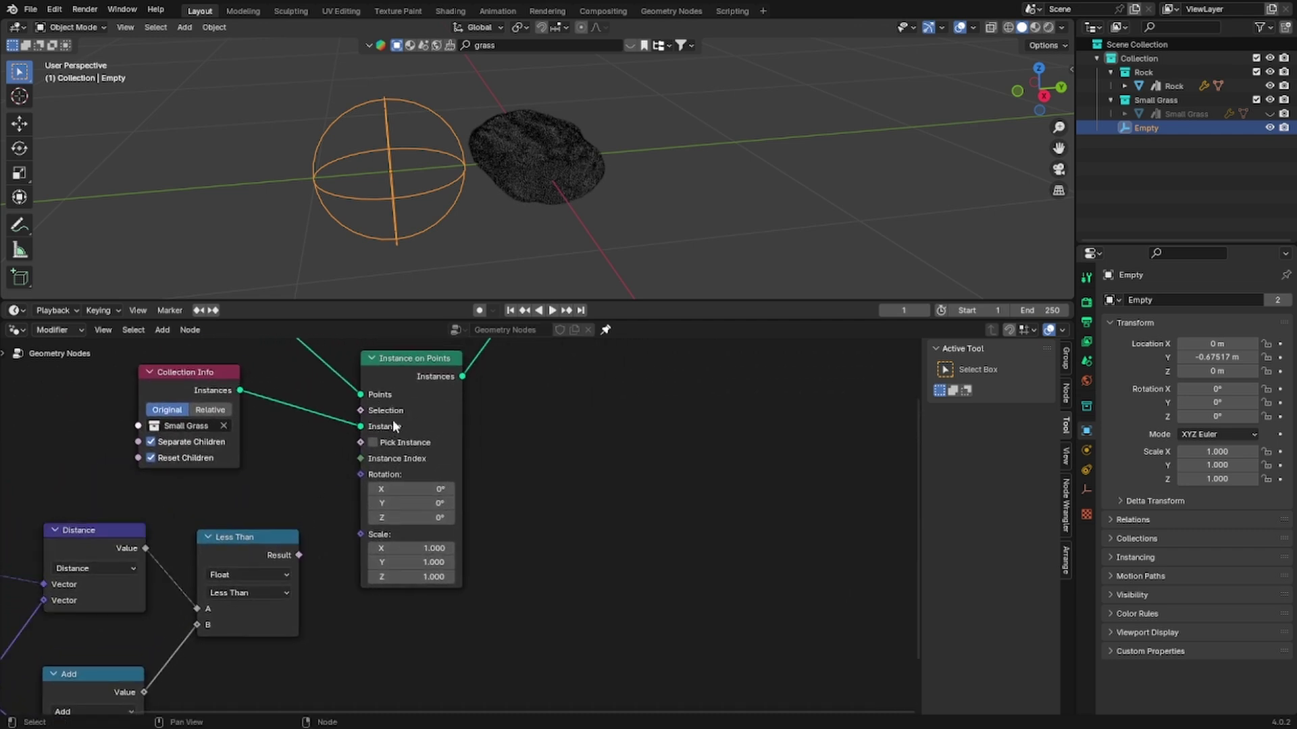
drag(301, 551, 363, 409)
key(s)
key(Escape)
Step: Switch the Add node to Subtract and adjust its value
middle_drag(330, 536, 534, 371)
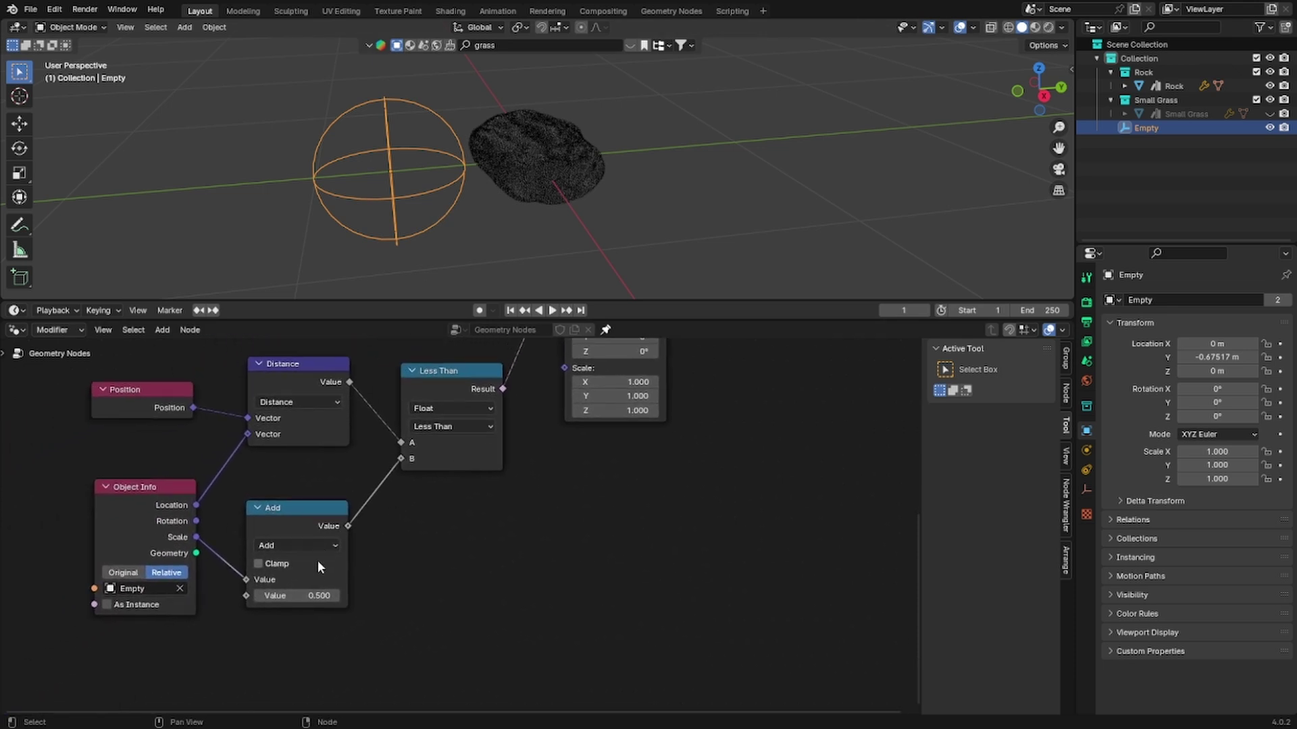
drag(318, 596, 261, 596)
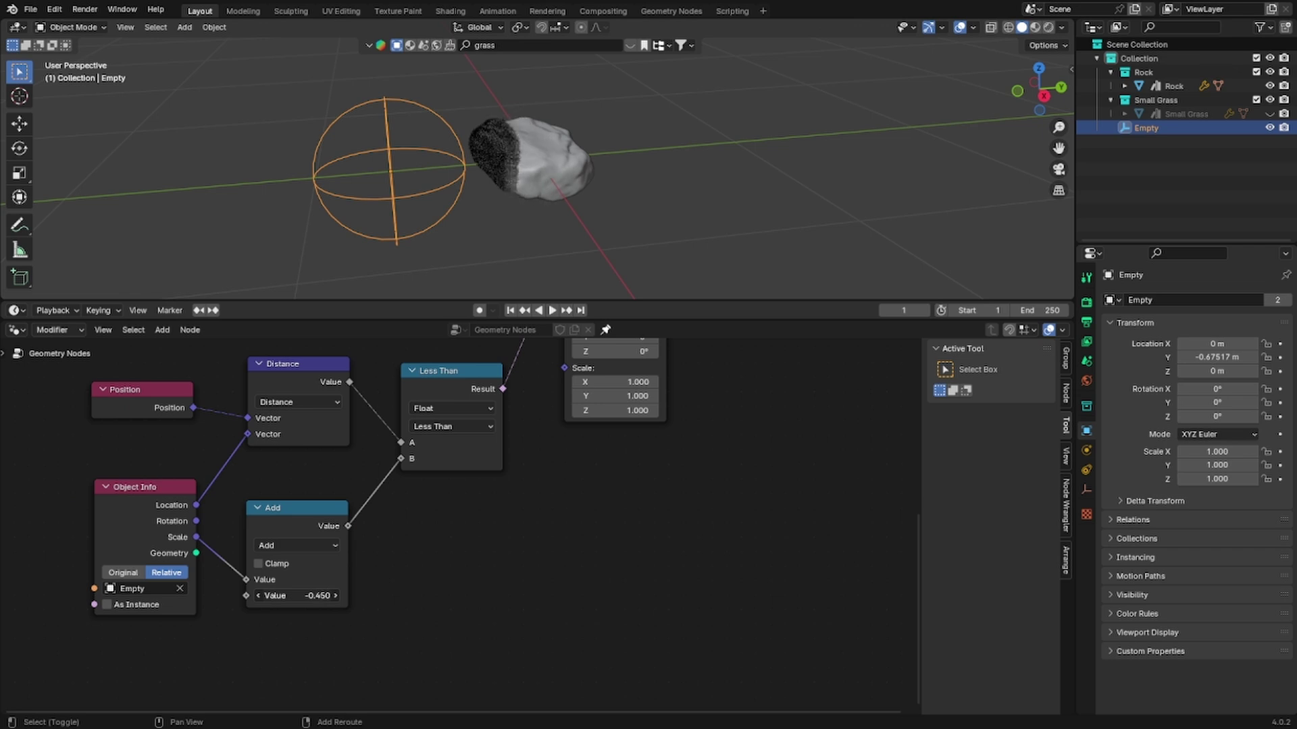
click(309, 545)
click(295, 380)
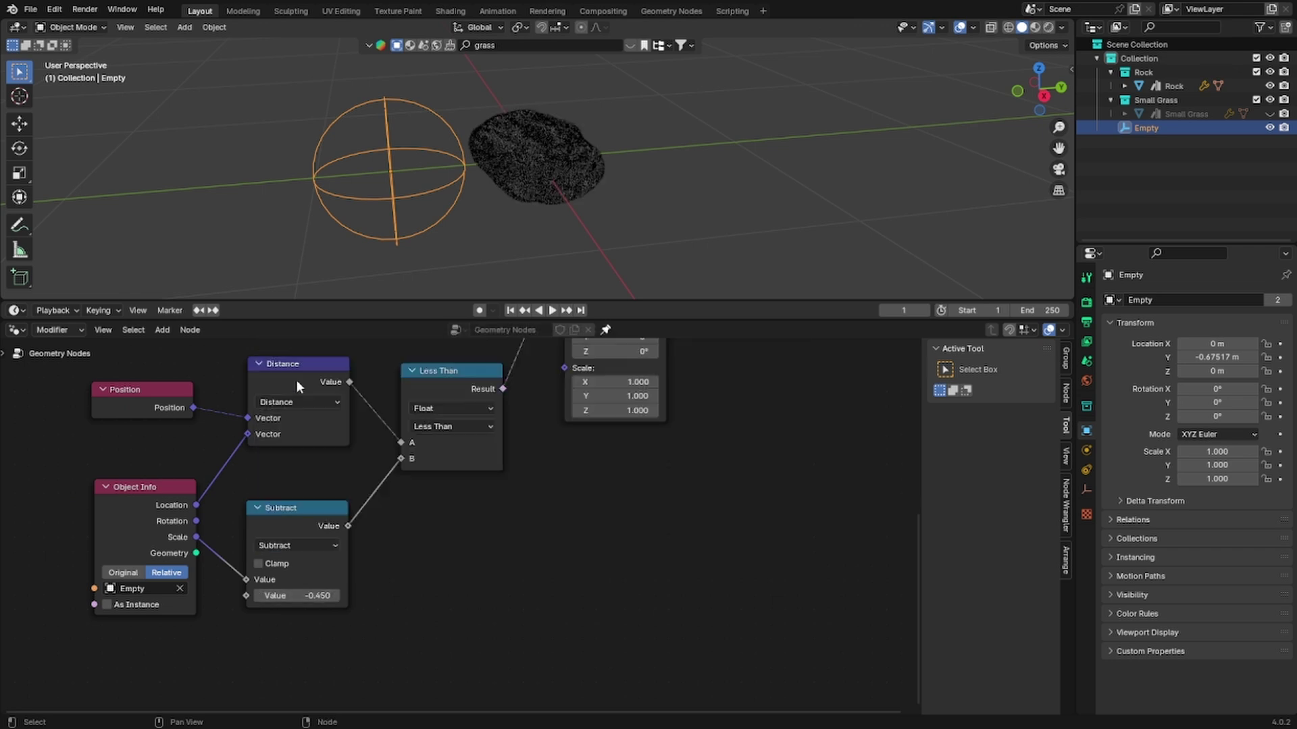
drag(312, 594, 383, 594)
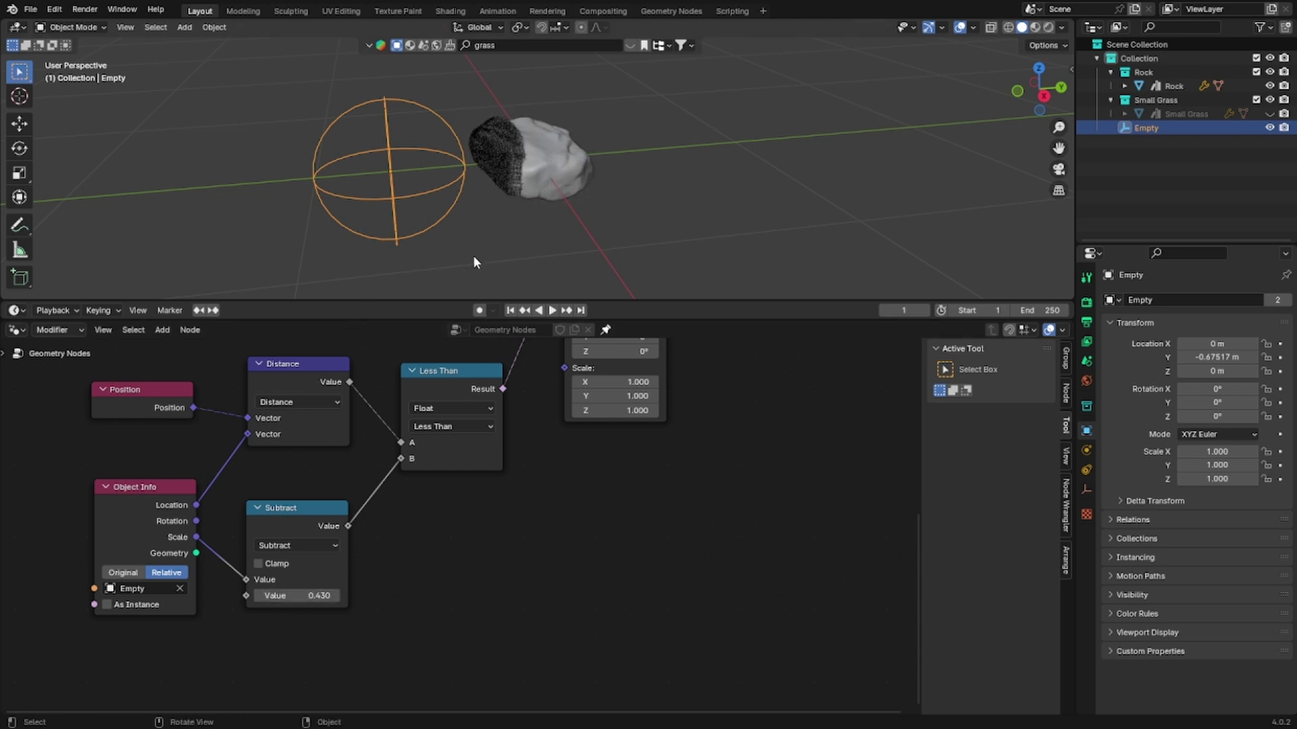
Step: Test-scale the Empty and confirm it at scale 1 with Subtract at 0.430
key(s)
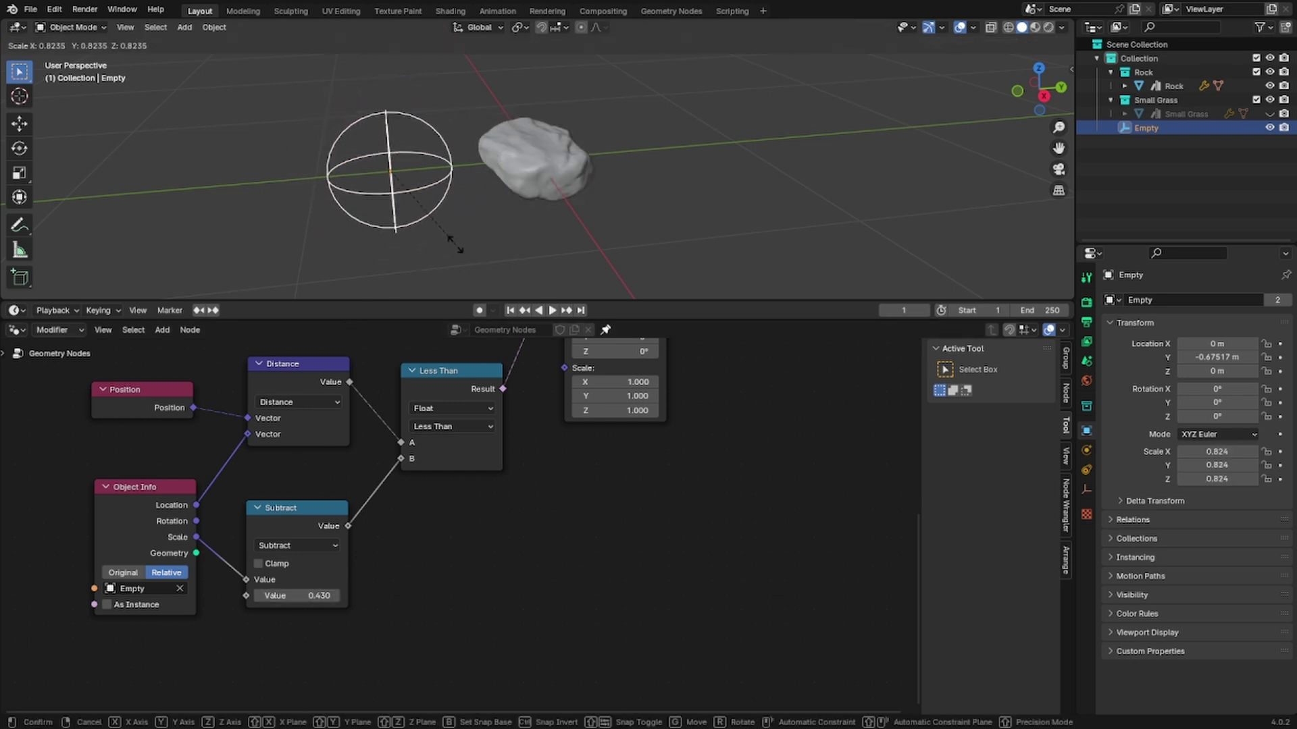
click(473, 290)
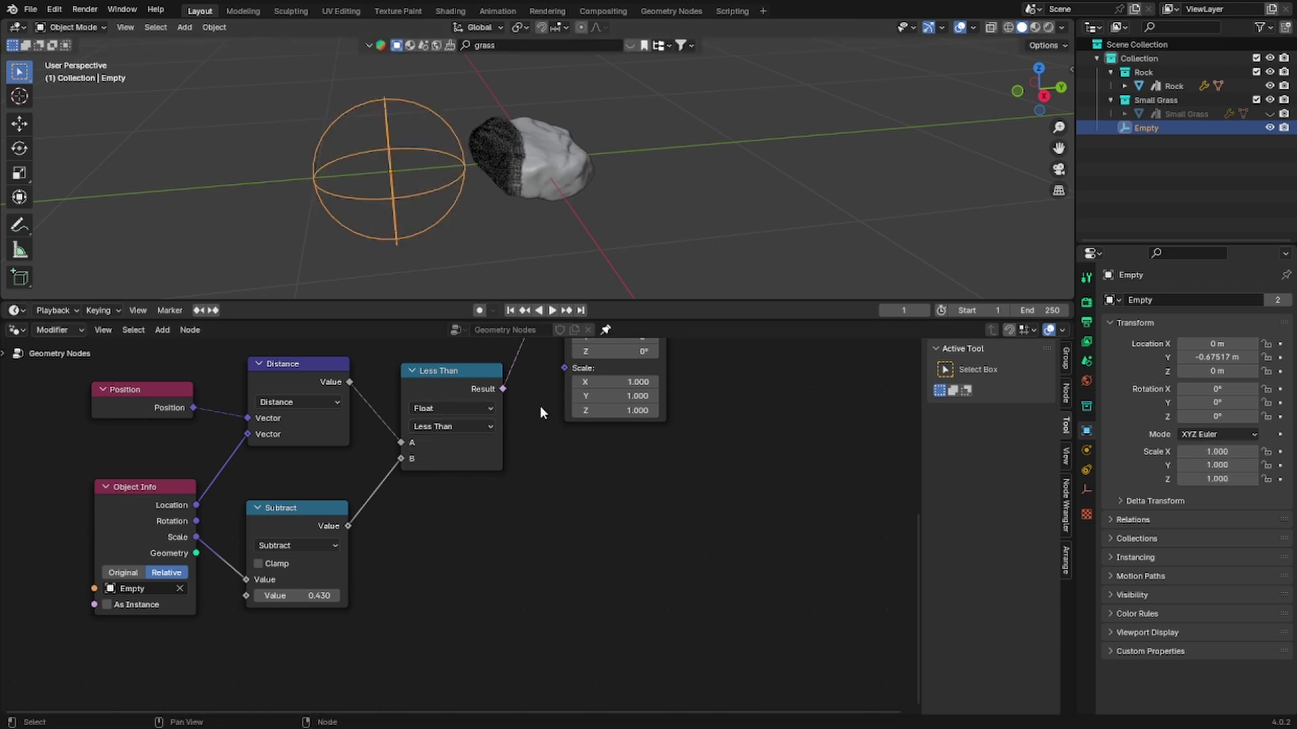
Step: Hide the sidebar and move the Position node further left to make room
middle_drag(524, 430, 636, 476)
click(280, 437)
right_click(280, 437)
key(Escape)
middle_drag(269, 454, 596, 459)
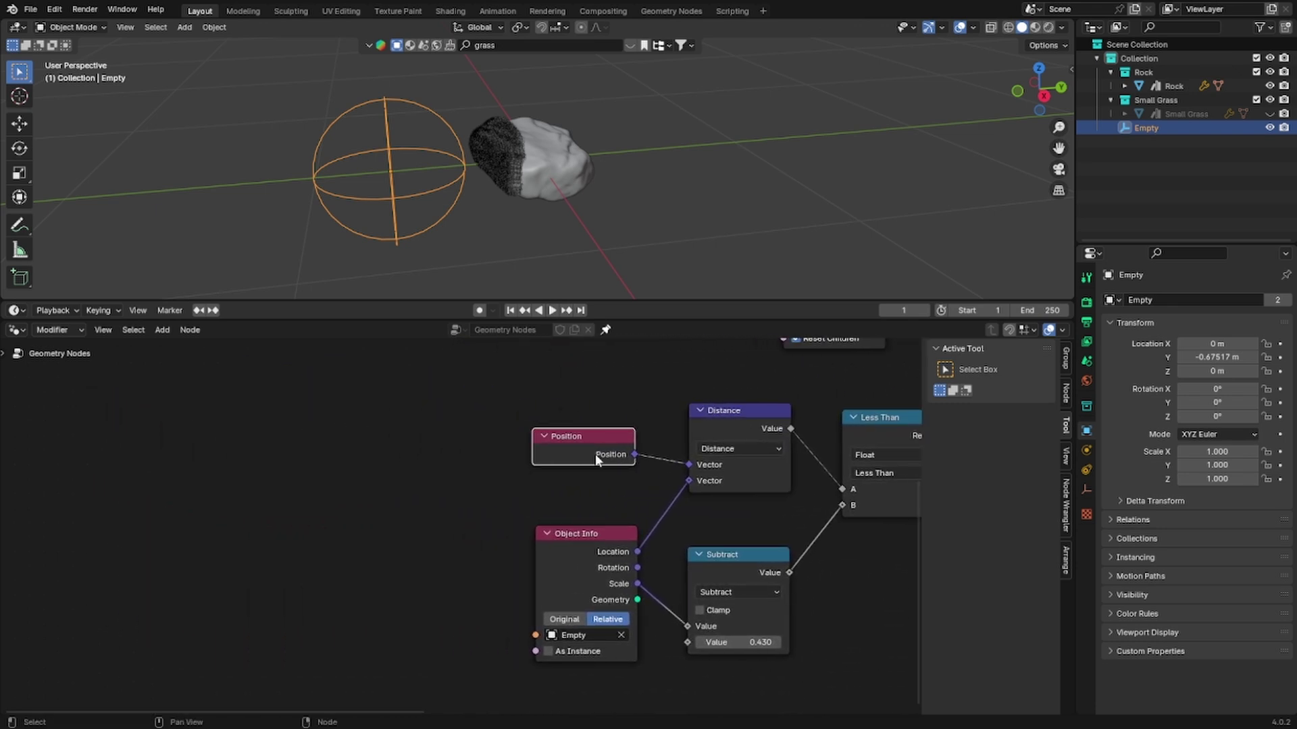
key(n)
key(g)
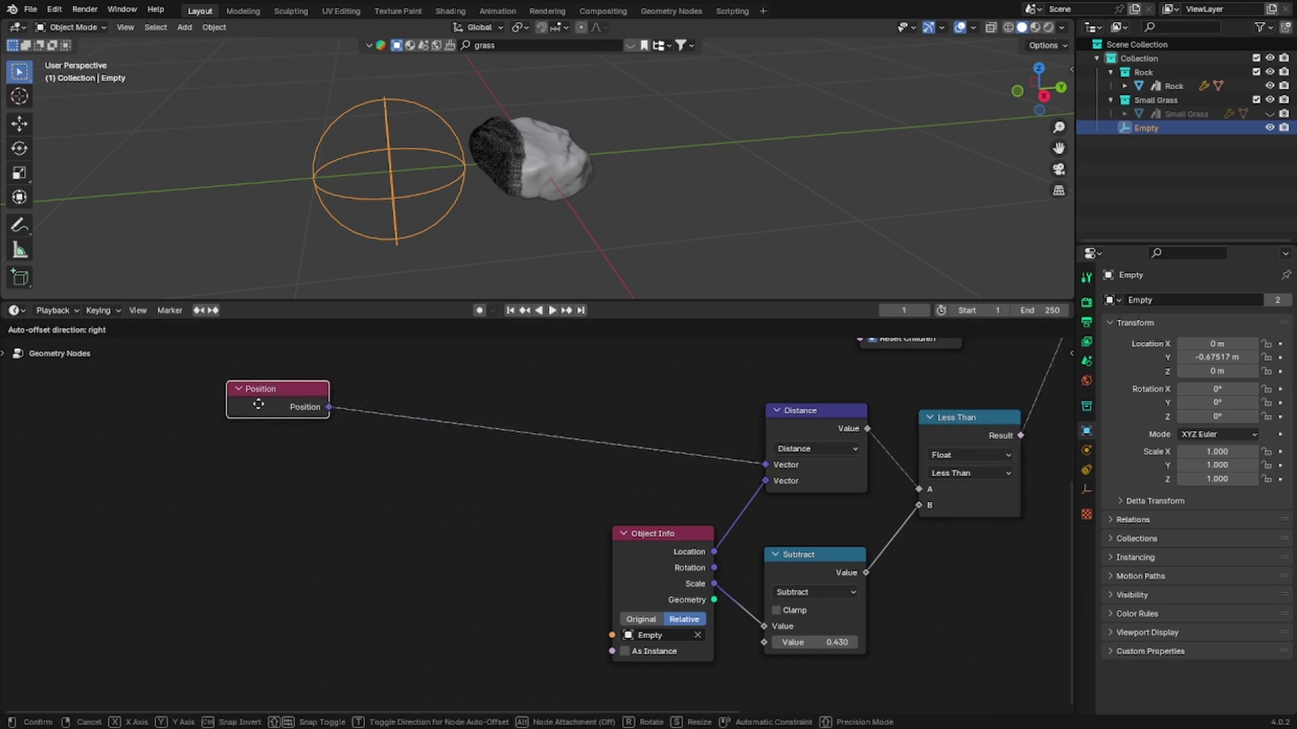
click(241, 451)
Step: Add a Noise Texture fed by Position with Scale 3
drag(286, 453, 332, 496)
text(noise)
key(Return)
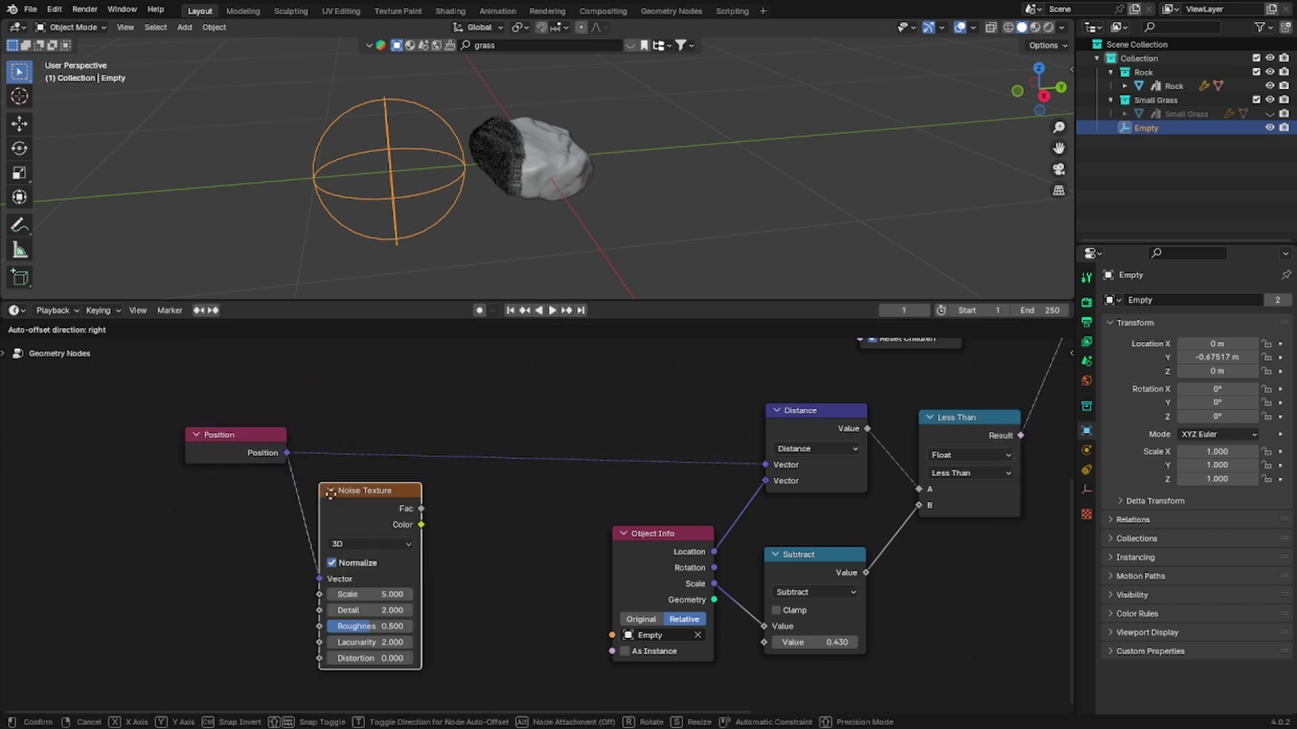
click(332, 497)
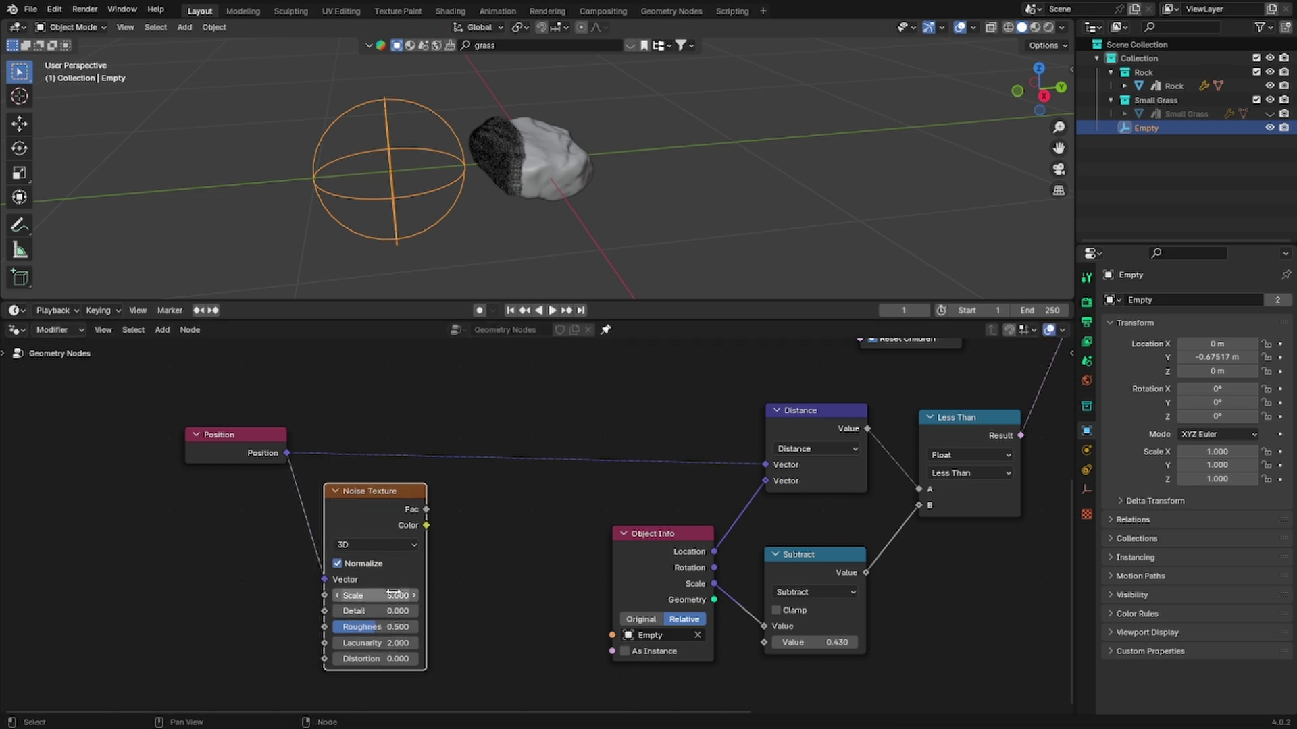
click(397, 592)
text(3)
key(Return)
Step: Mix Position (A) with noise Color (B) and feed the Mix Result into Distance
drag(432, 527, 517, 499)
text(mix)
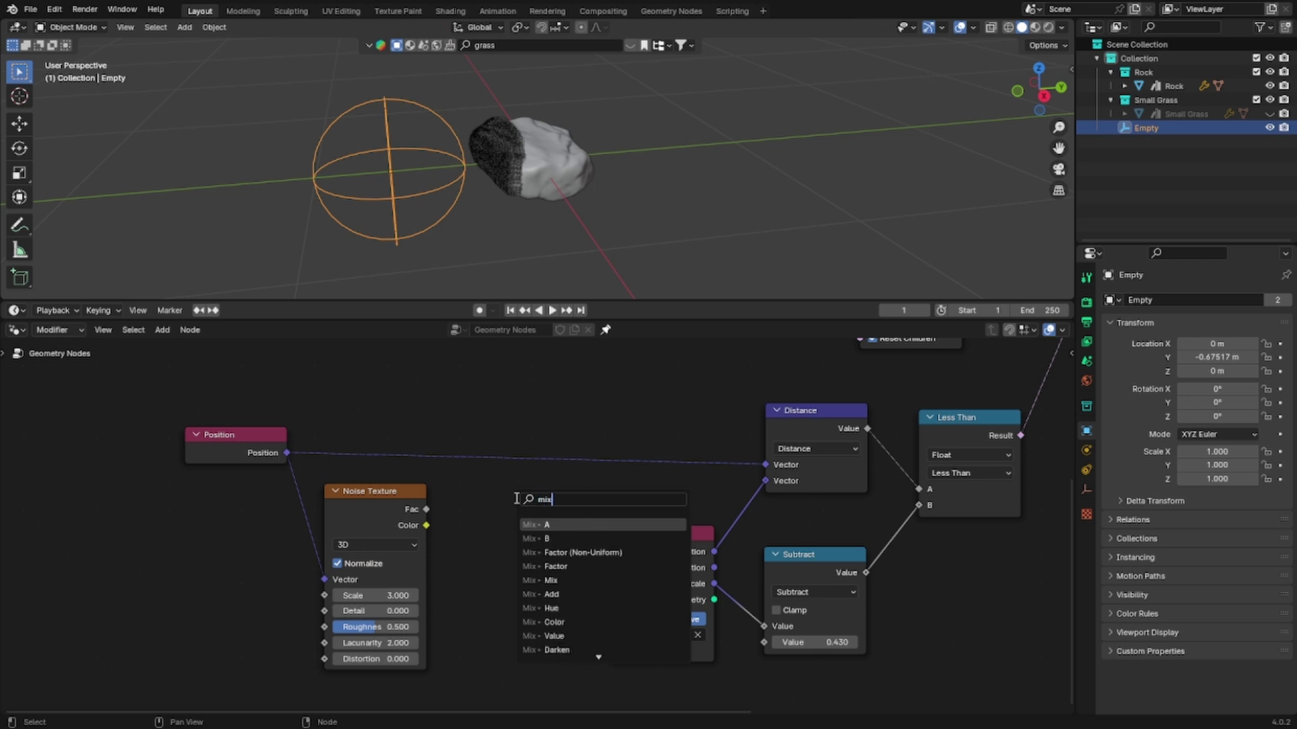
key(Down)
key(Return)
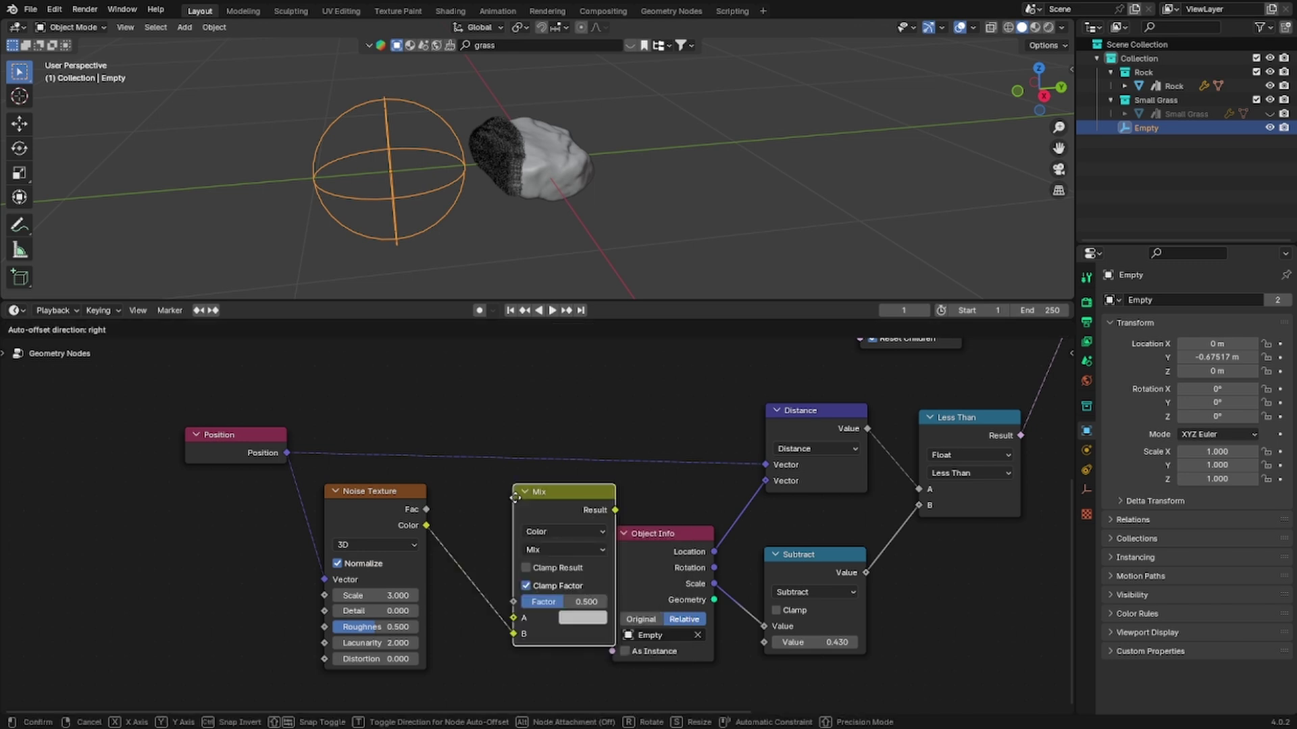
click(501, 380)
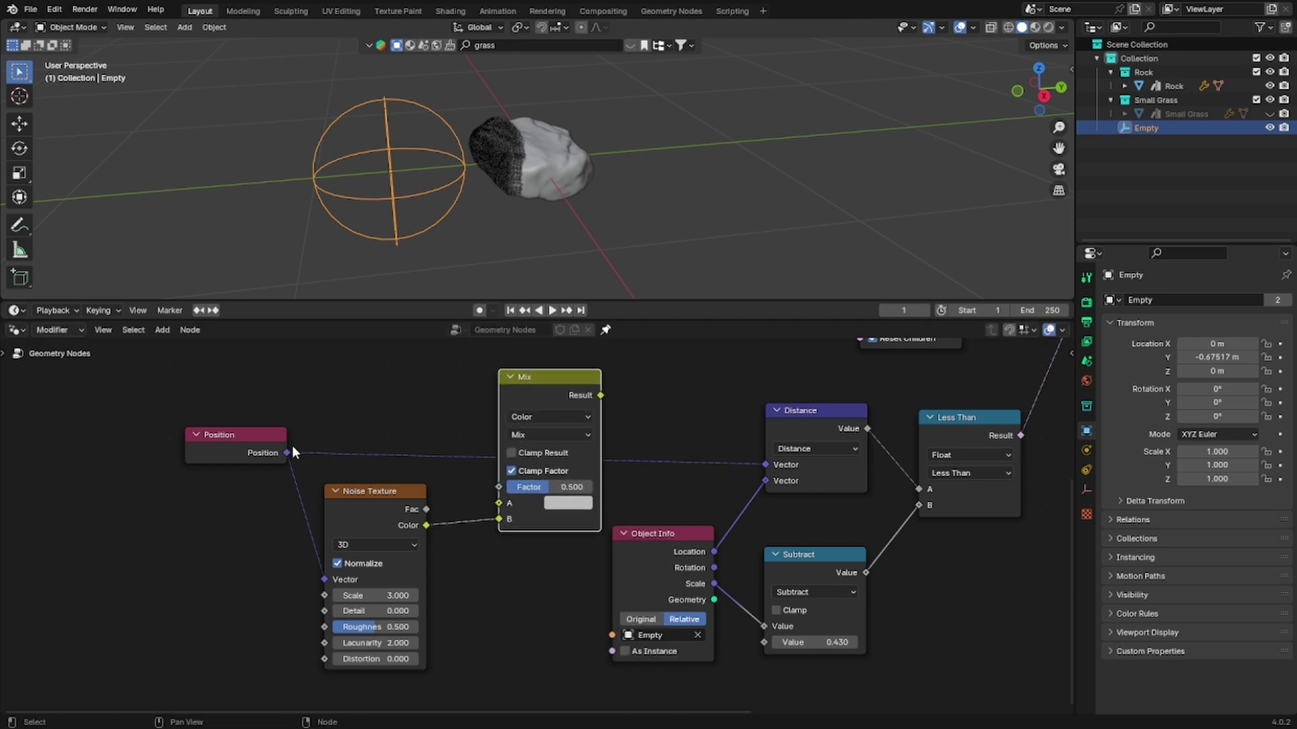
drag(289, 453, 499, 503)
drag(368, 506, 368, 534)
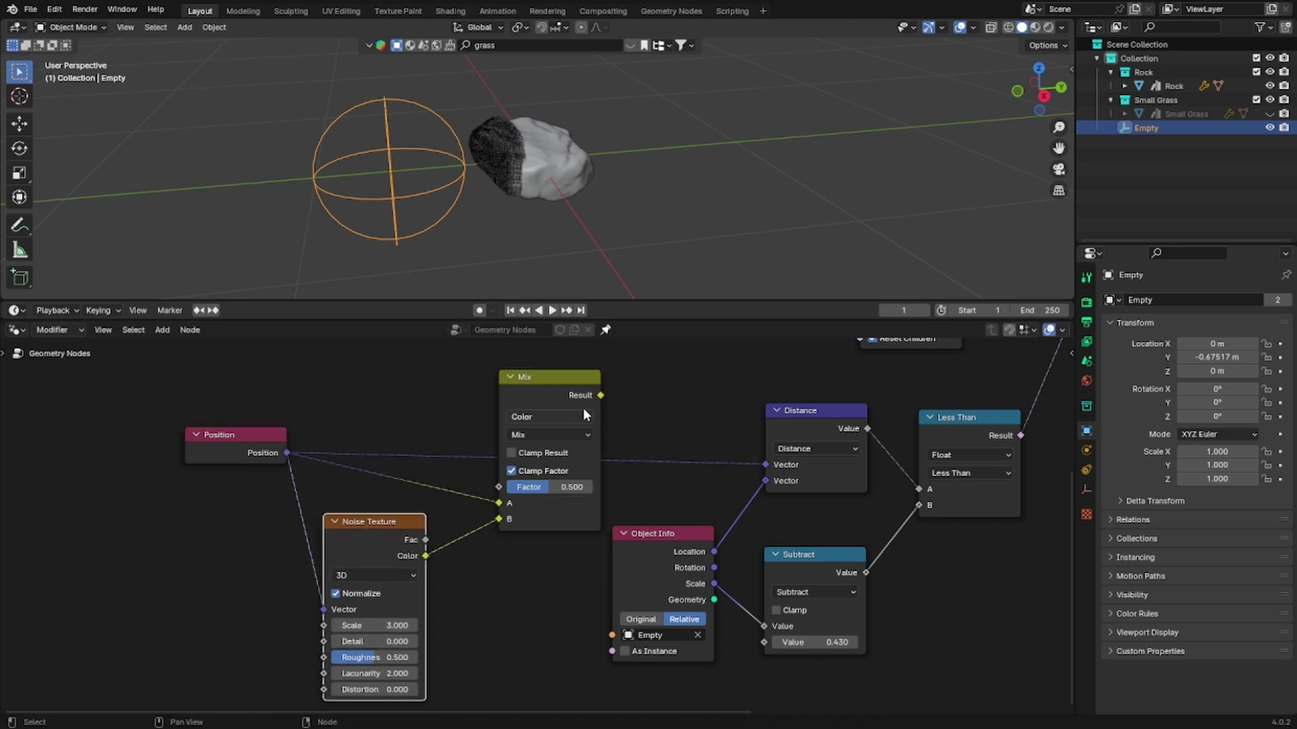
drag(601, 395, 764, 465)
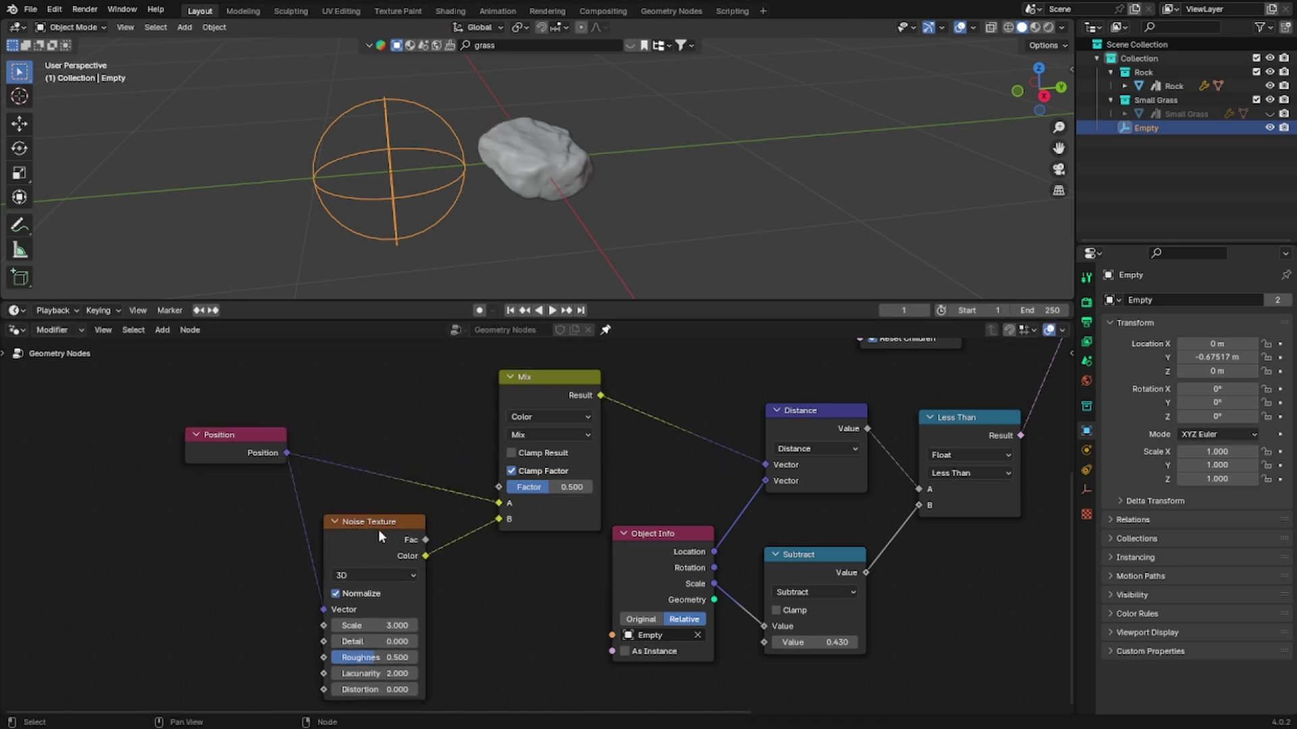
drag(376, 532, 385, 523)
drag(249, 453, 228, 455)
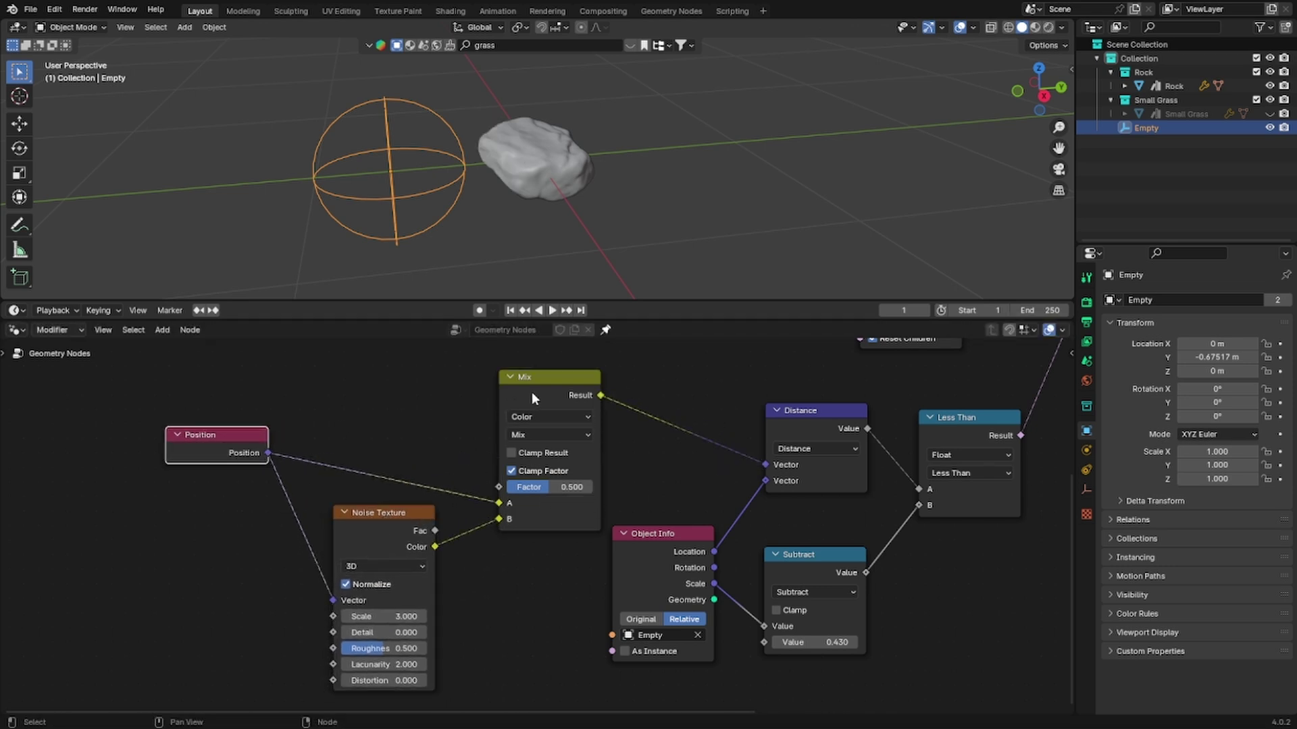
drag(533, 395, 534, 385)
Step: Switch the Mix node's blending mode to Linear Light and test-scale the Empty to check the noisy edge
click(541, 423)
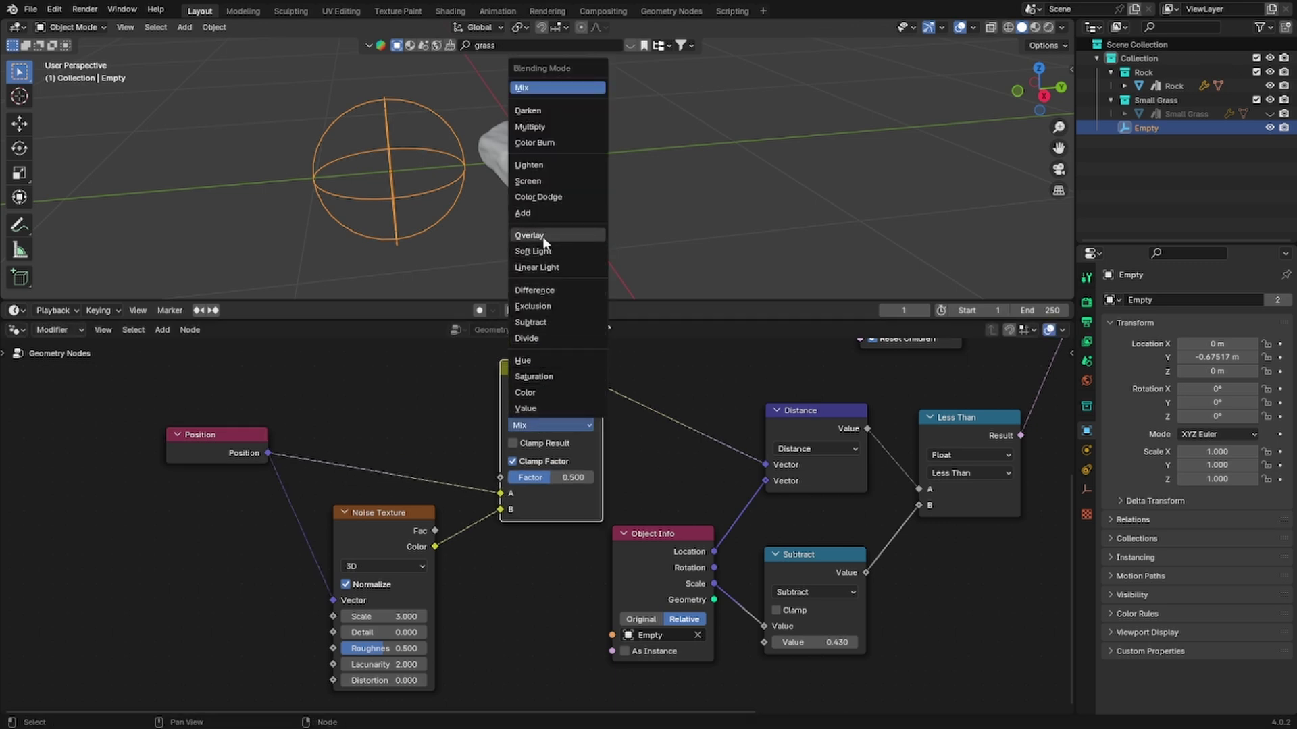
click(540, 266)
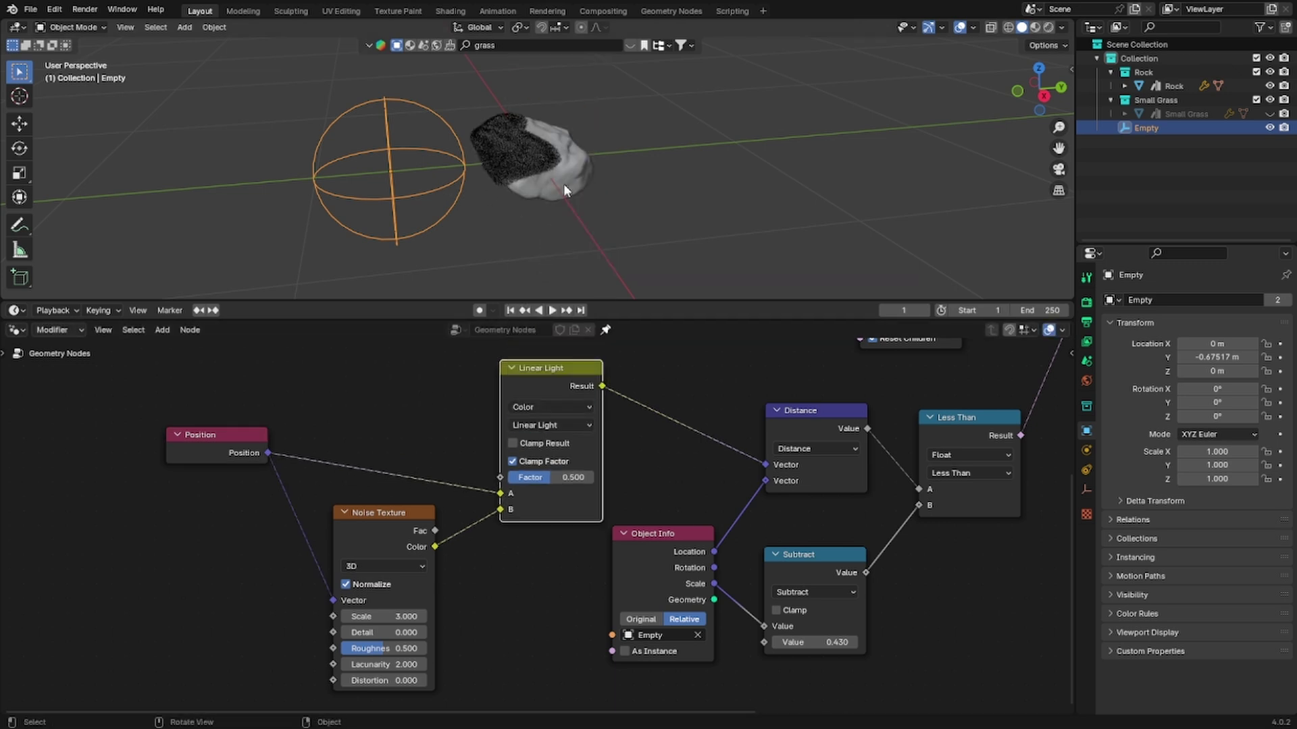
key(s)
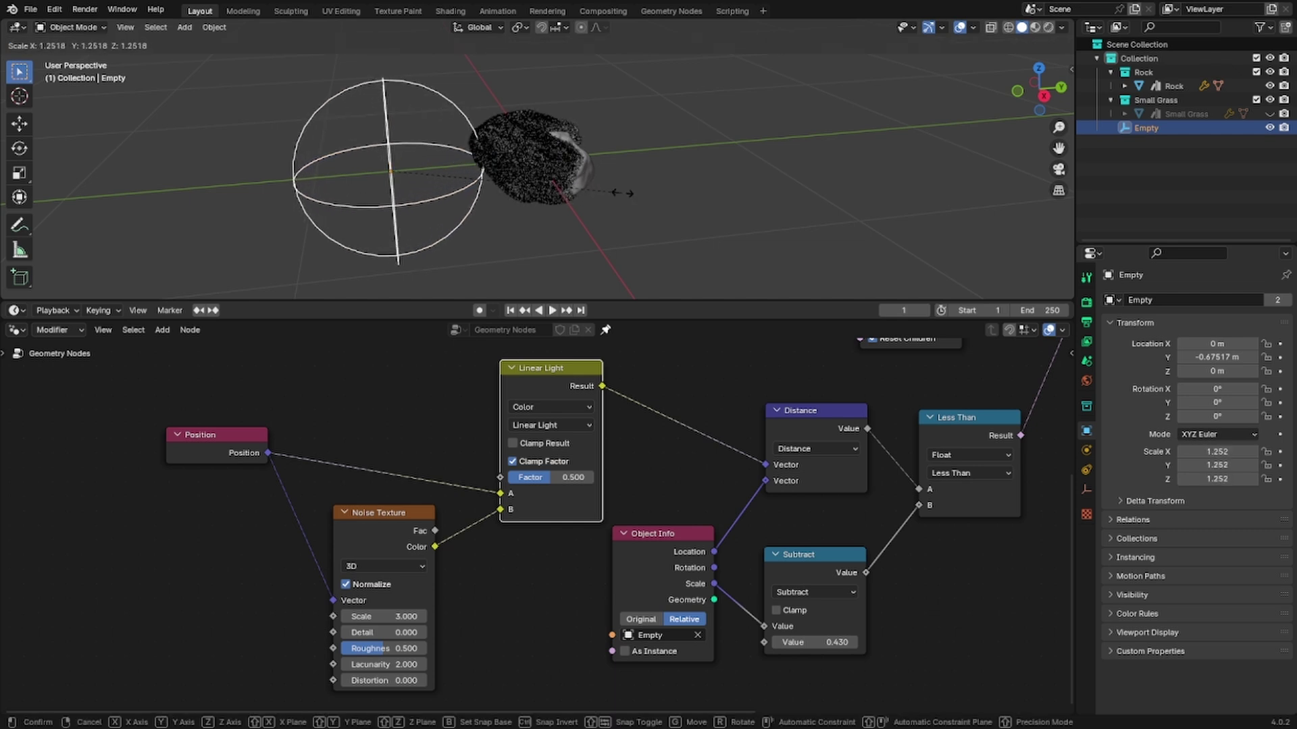
key(Escape)
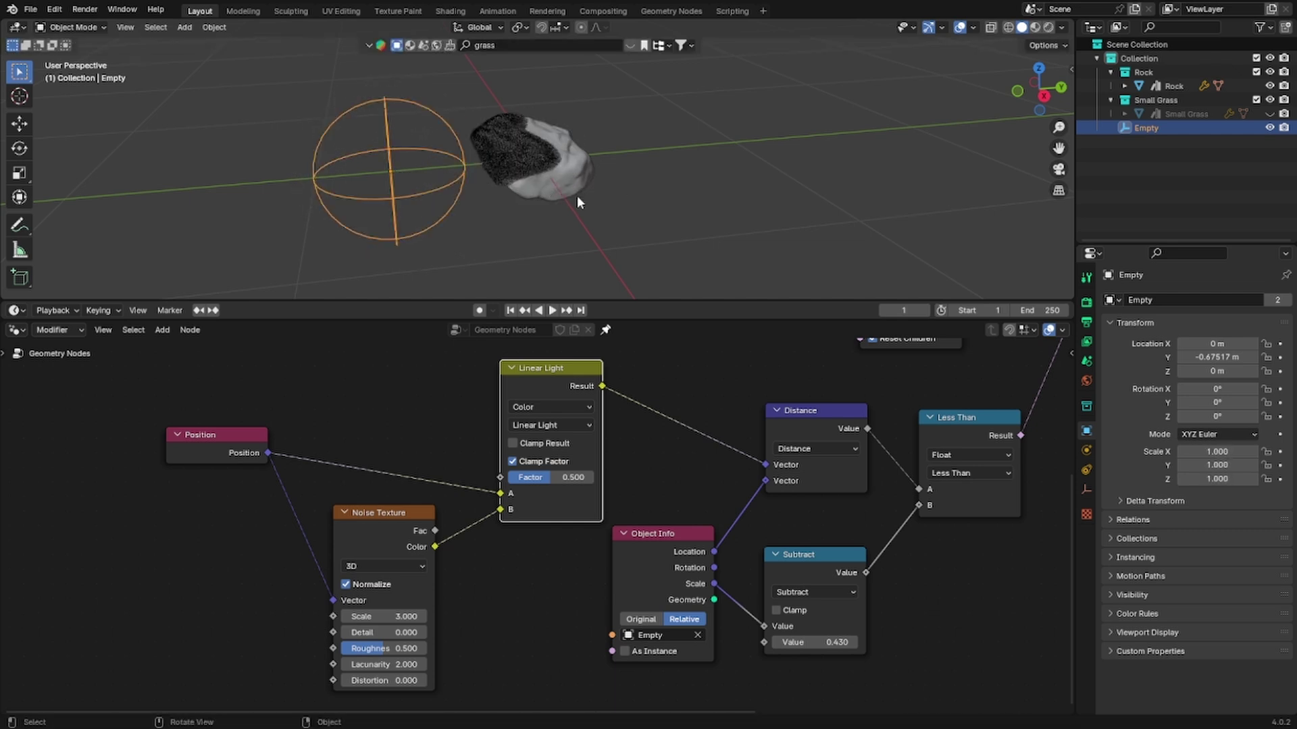
middle_drag(700, 480, 277, 478)
Step: Select Position, Noise Texture, Object Info, Distance, Subtract and Less Than and move them up-left
scroll(277, 478, down, 3)
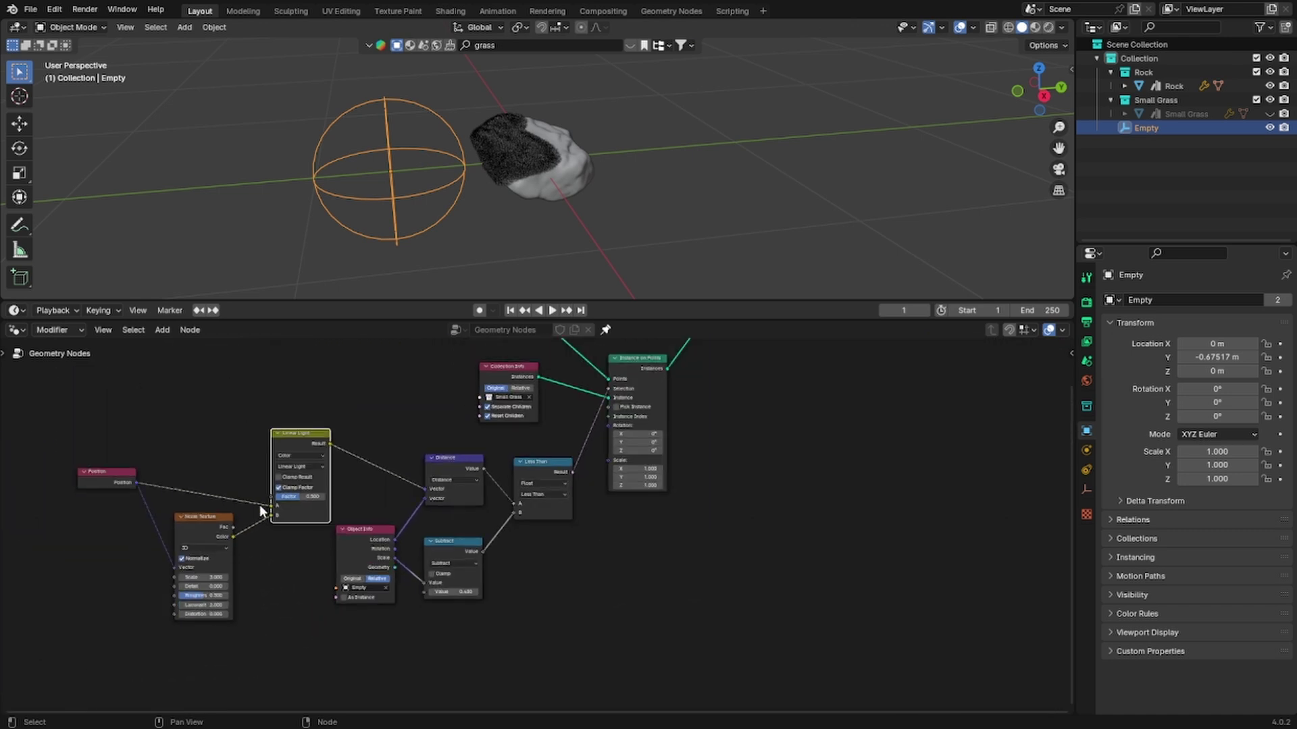
key(c)
mouse_move(152, 476)
mouse_down()
mouse_move(183, 546)
mouse_move(274, 513)
mouse_move(315, 458)
mouse_move(357, 579)
mouse_move(462, 568)
mouse_move(452, 490)
mouse_move(529, 504)
mouse_up()
right_click(530, 504)
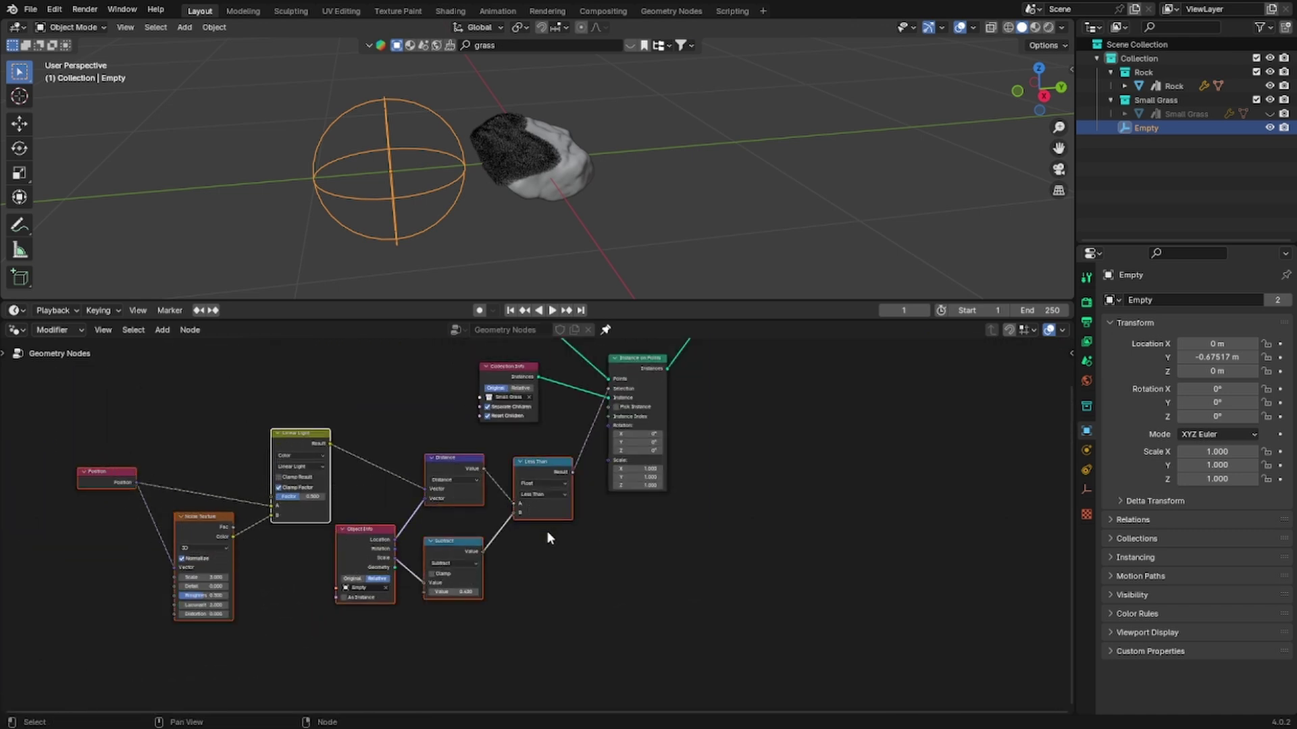
key(g)
click(384, 445)
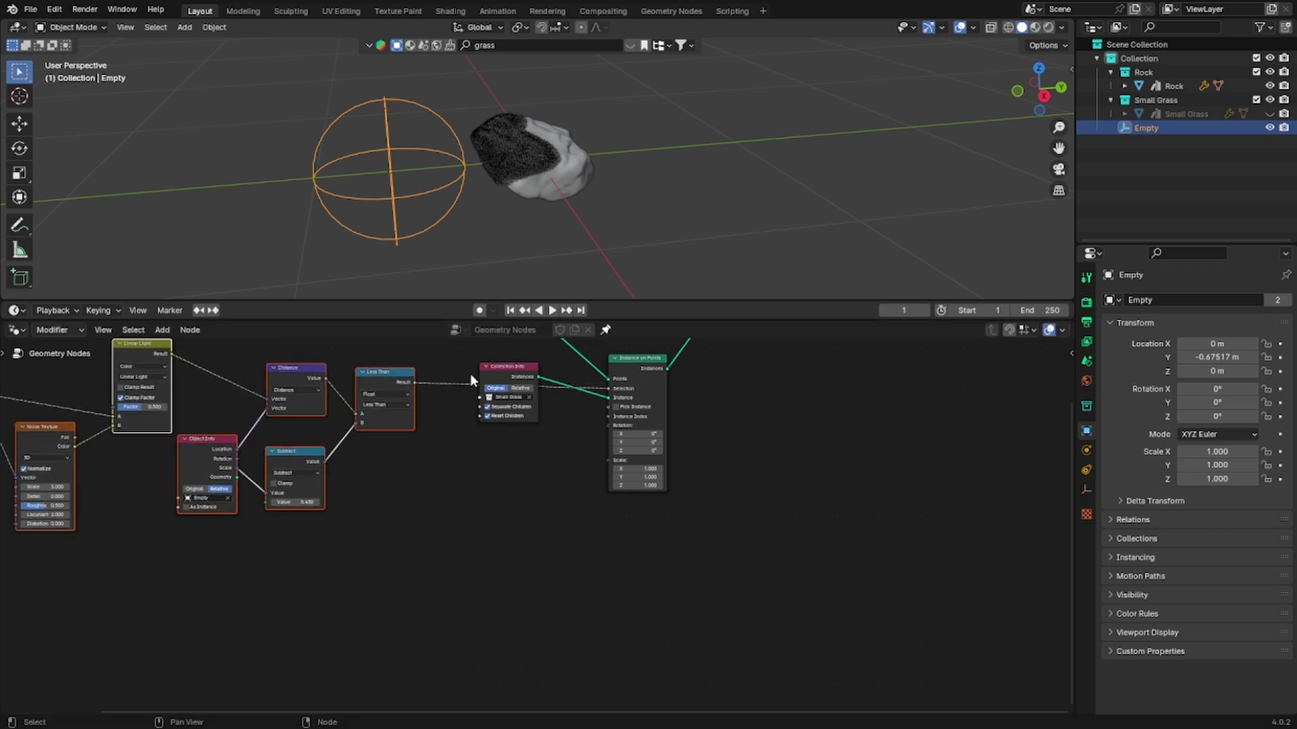
Step: Collapse Collection Info beside Instance on Points and nudge Less Than and Subtract right
click(487, 366)
drag(509, 367, 554, 402)
drag(387, 382, 470, 386)
drag(289, 453, 324, 447)
scroll(620, 472, up, 4)
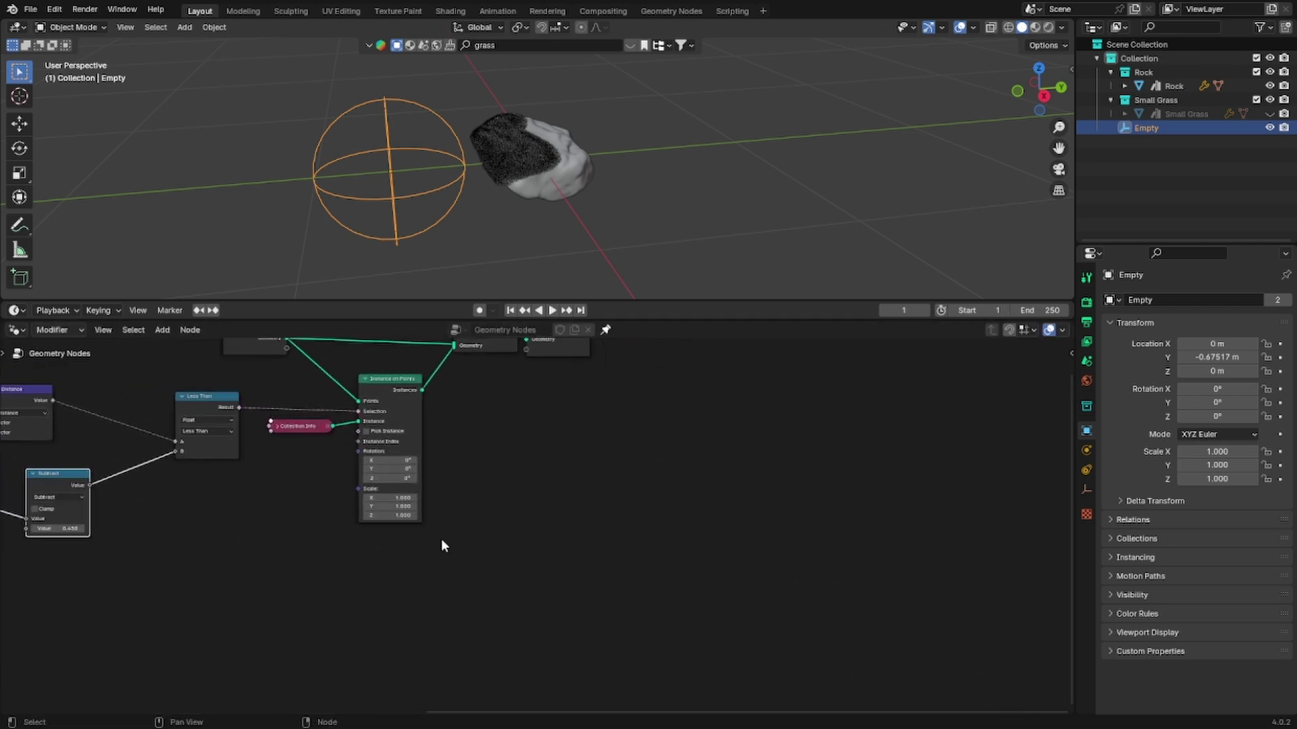
scroll(378, 448, up, 2)
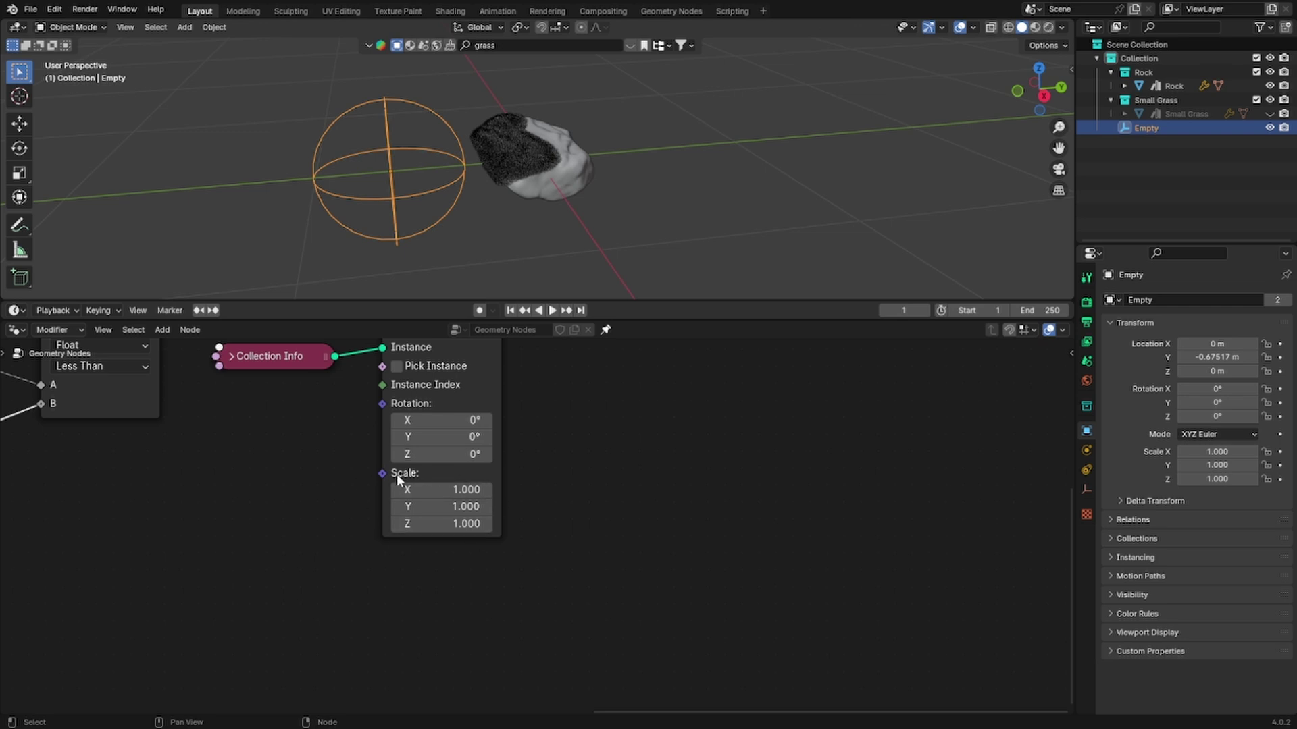
Step: Duplicate the 0.430 Subtract node twice, stacking the copies below it
middle_drag(231, 509, 895, 481)
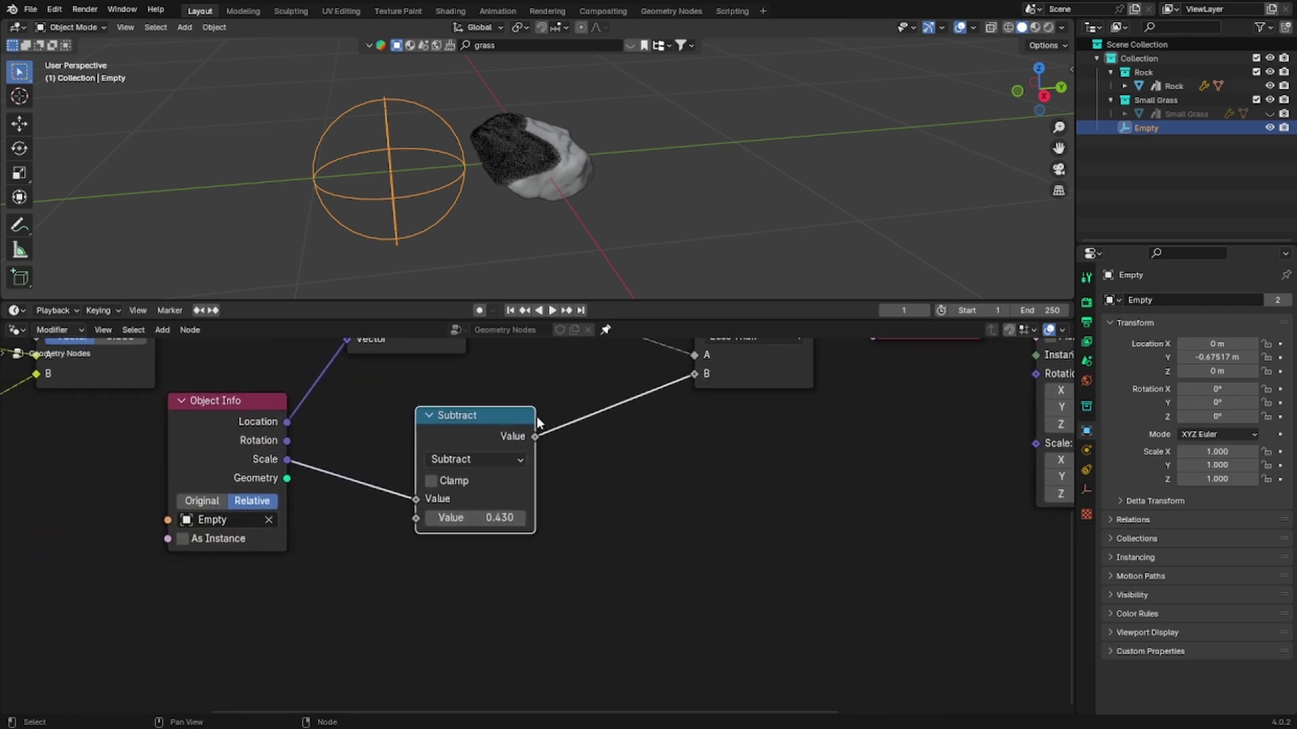
key(shift+d)
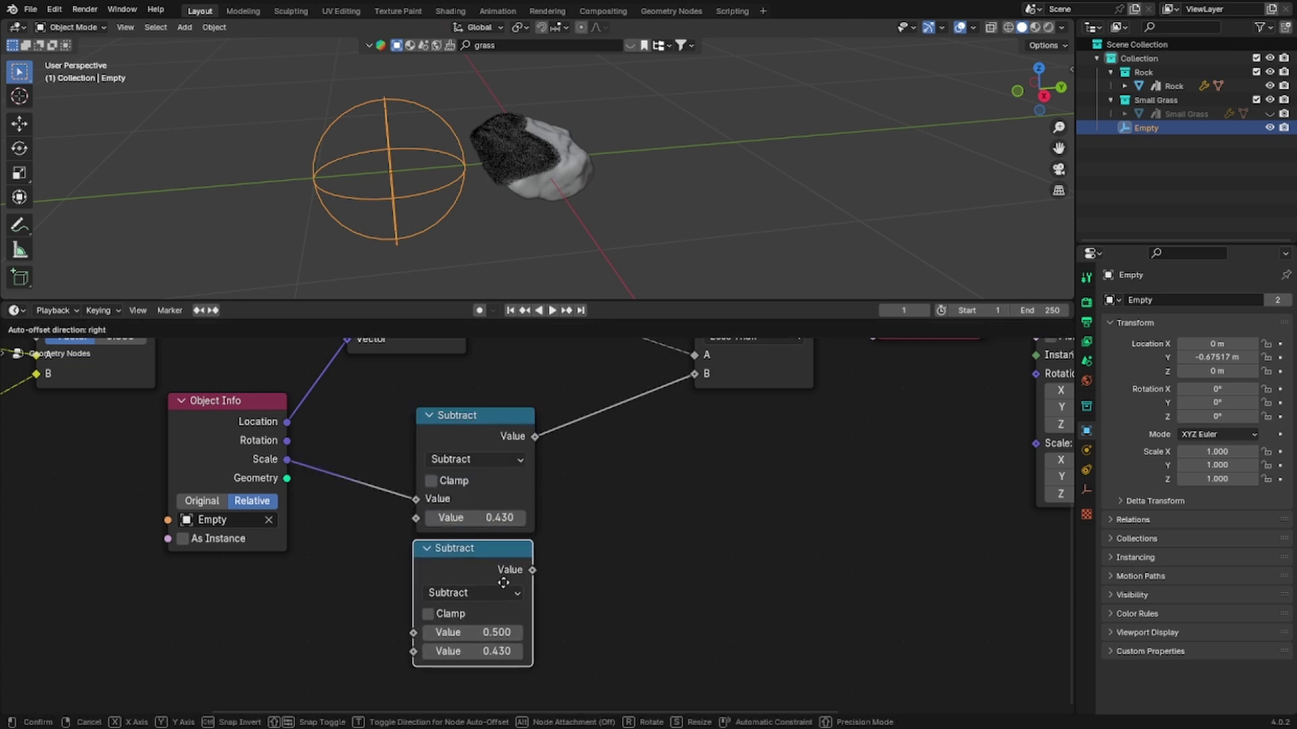
click(502, 587)
middle_drag(502, 586, 534, 466)
key(shift+d)
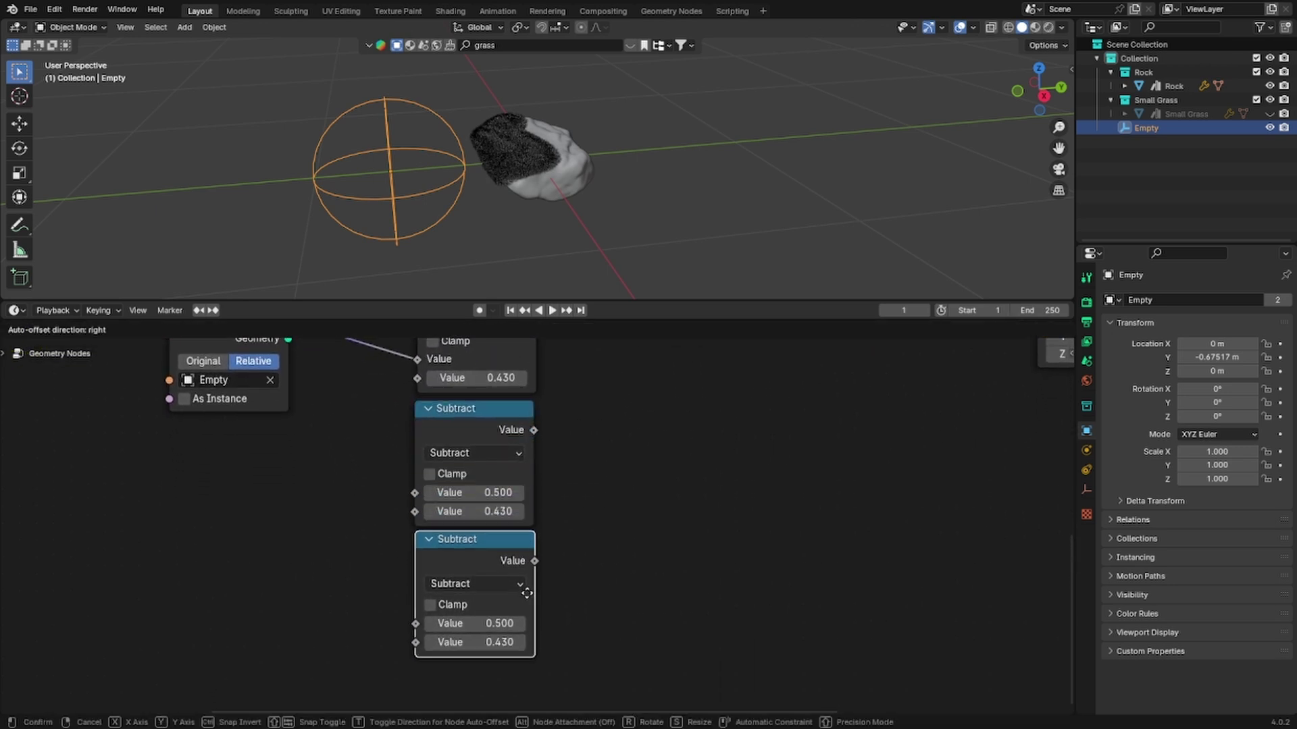
click(528, 590)
Step: Make the last copy a Multiply node and link Object Info's Scale into it
click(500, 578)
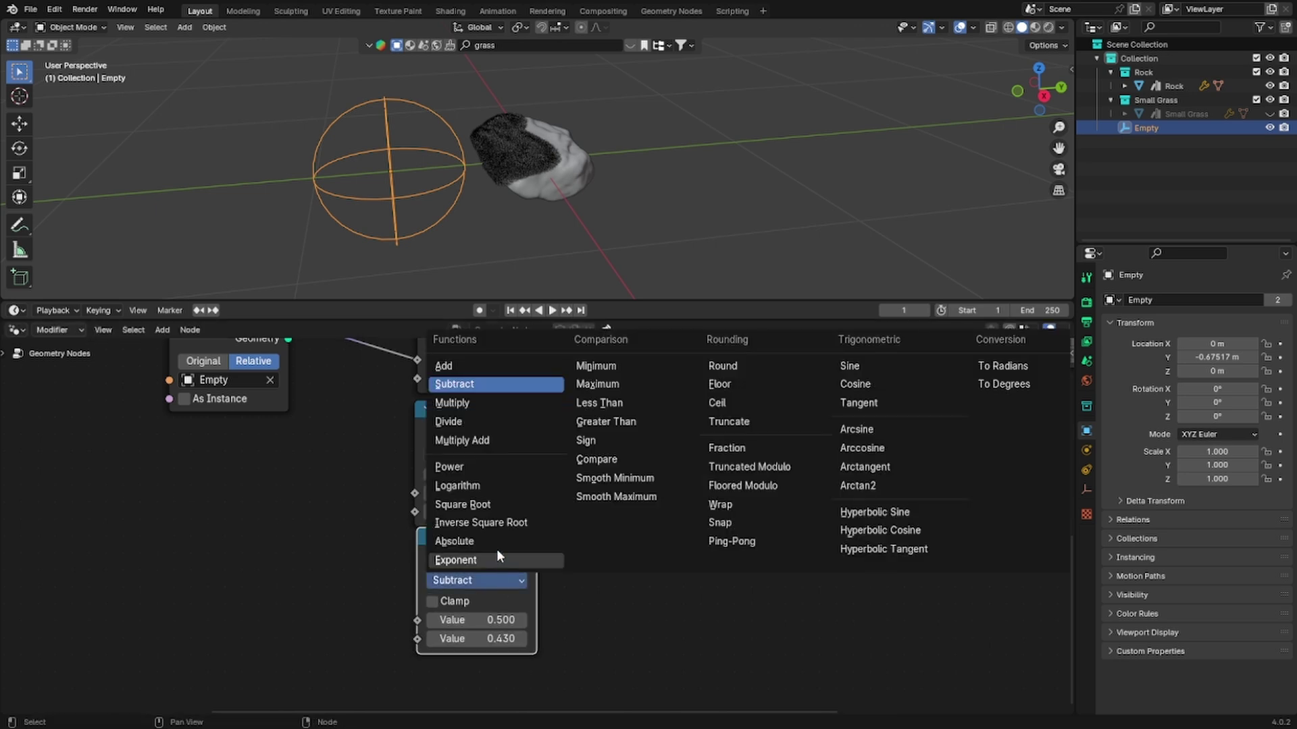
click(469, 408)
scroll(380, 482, down, 2)
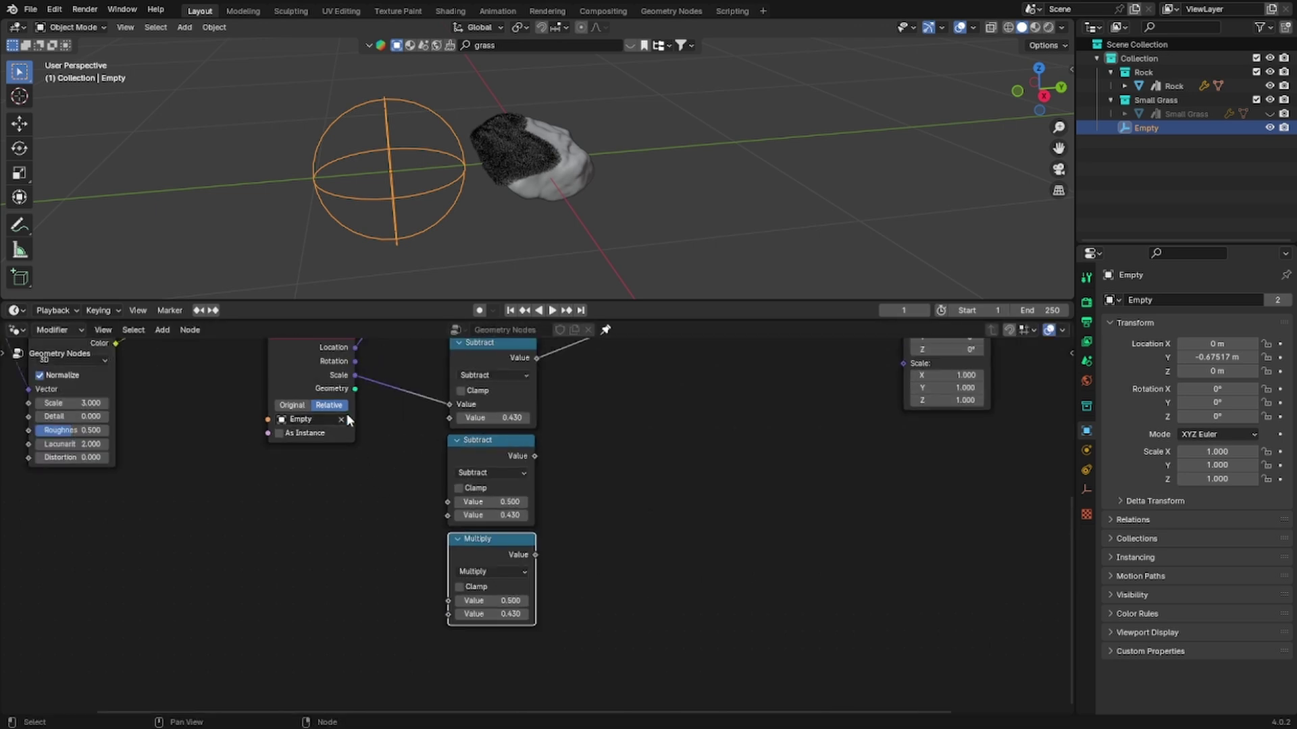
drag(317, 376, 439, 500)
drag(343, 382, 448, 601)
scroll(518, 488, down, 1)
middle_drag(518, 487, 282, 514)
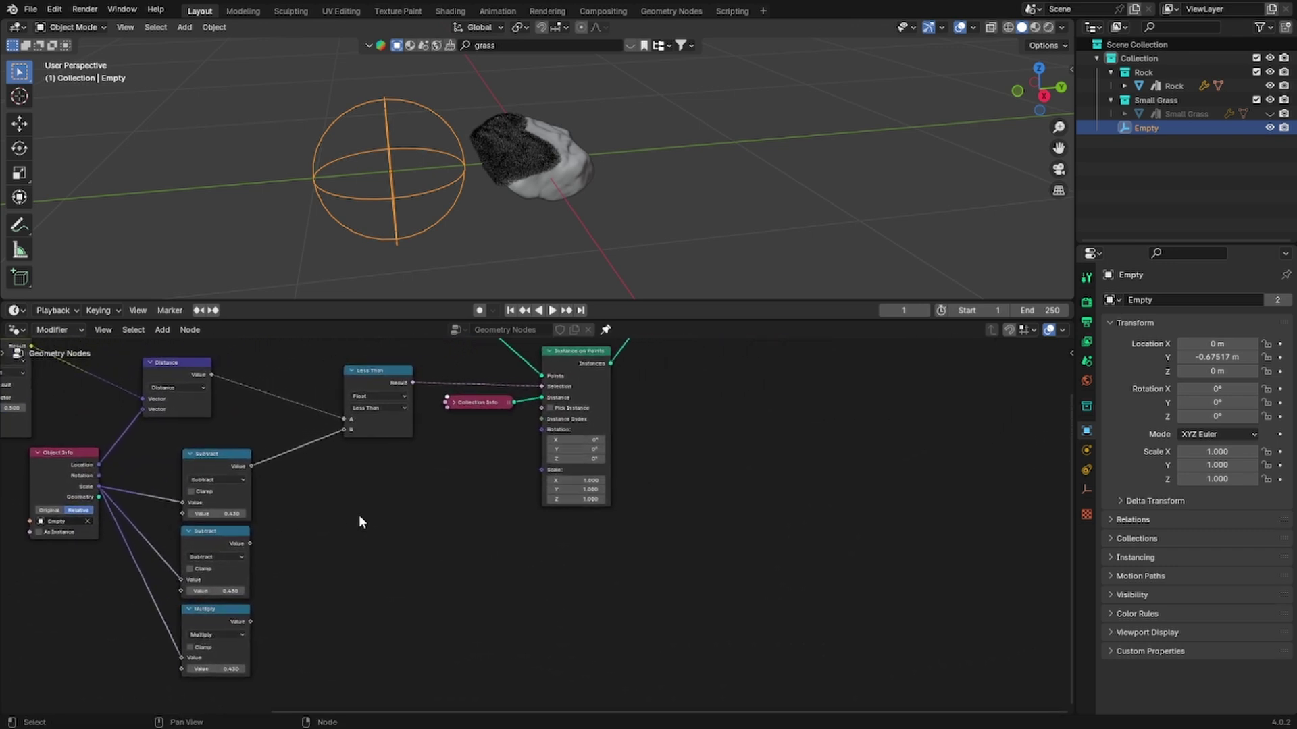
scroll(364, 515, up, 3)
middle_drag(441, 499, 436, 479)
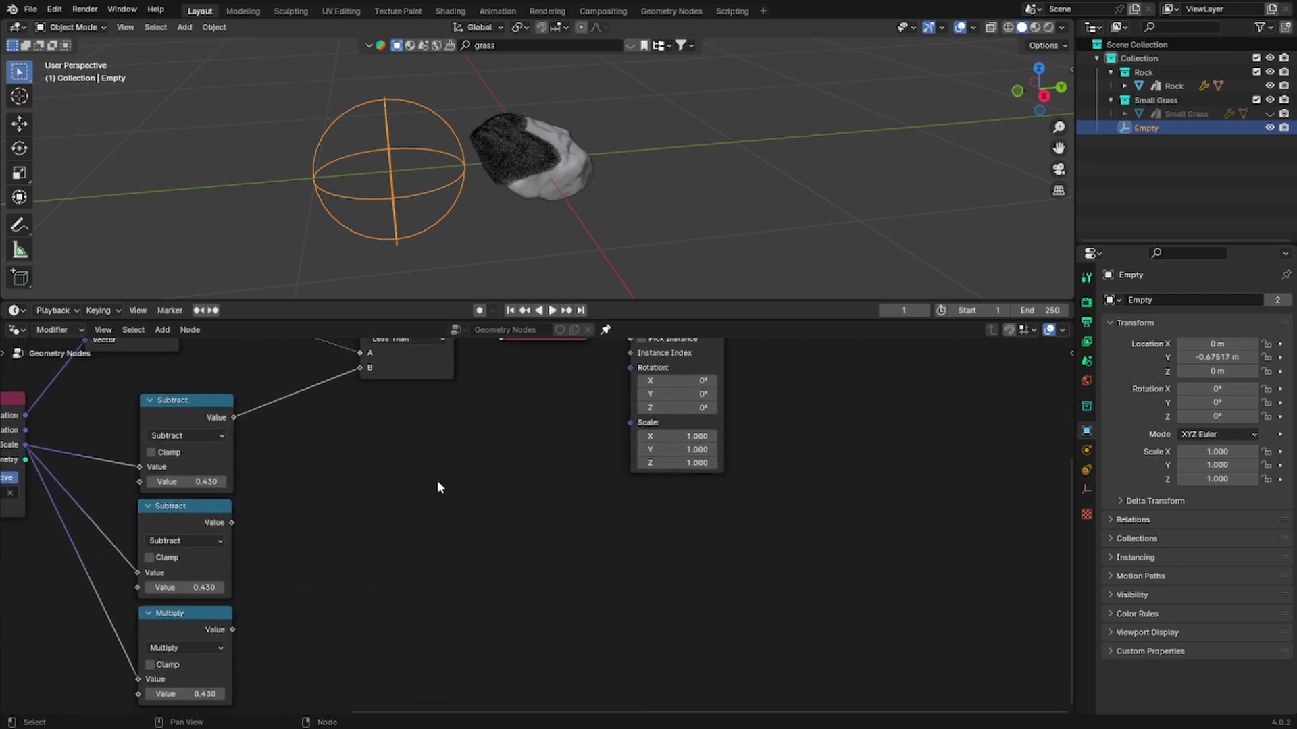
Step: Add a Map Range node with Smoother Step interpolation
key(shift+a)
click(424, 440)
text(map ran)
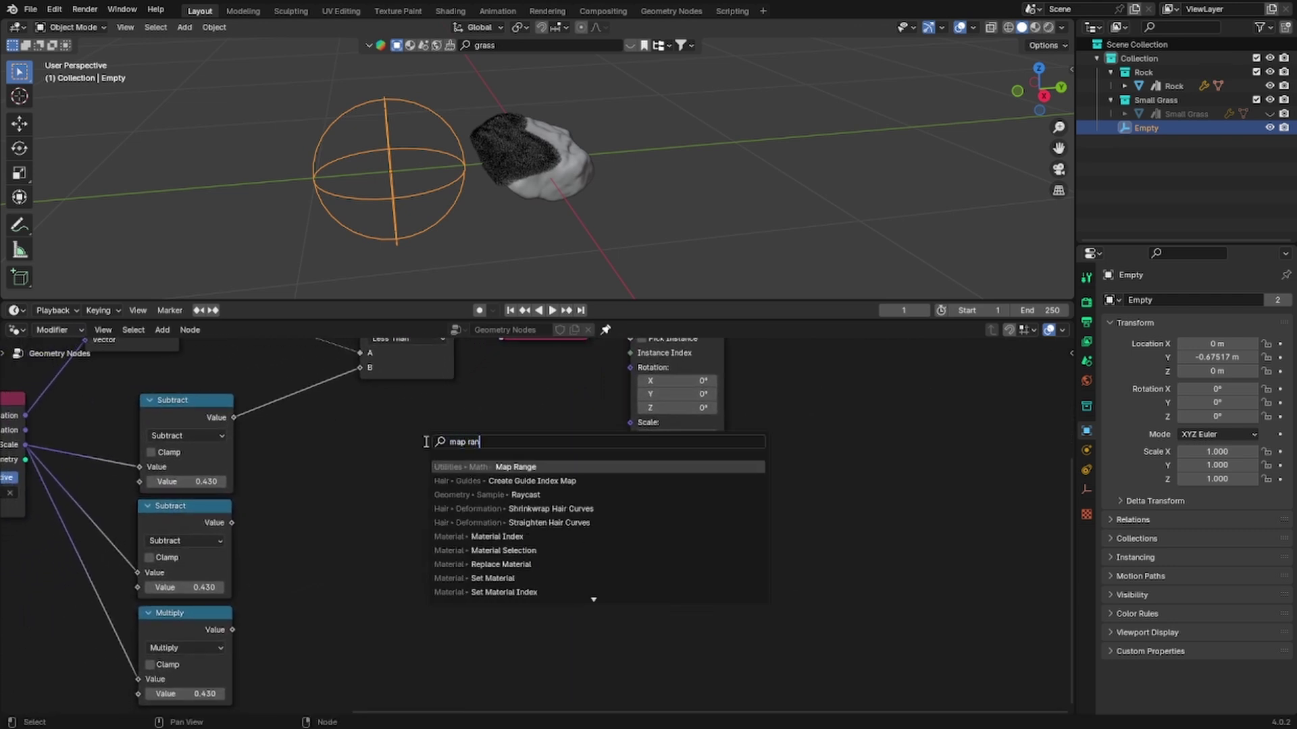
text(ge)
key(Return)
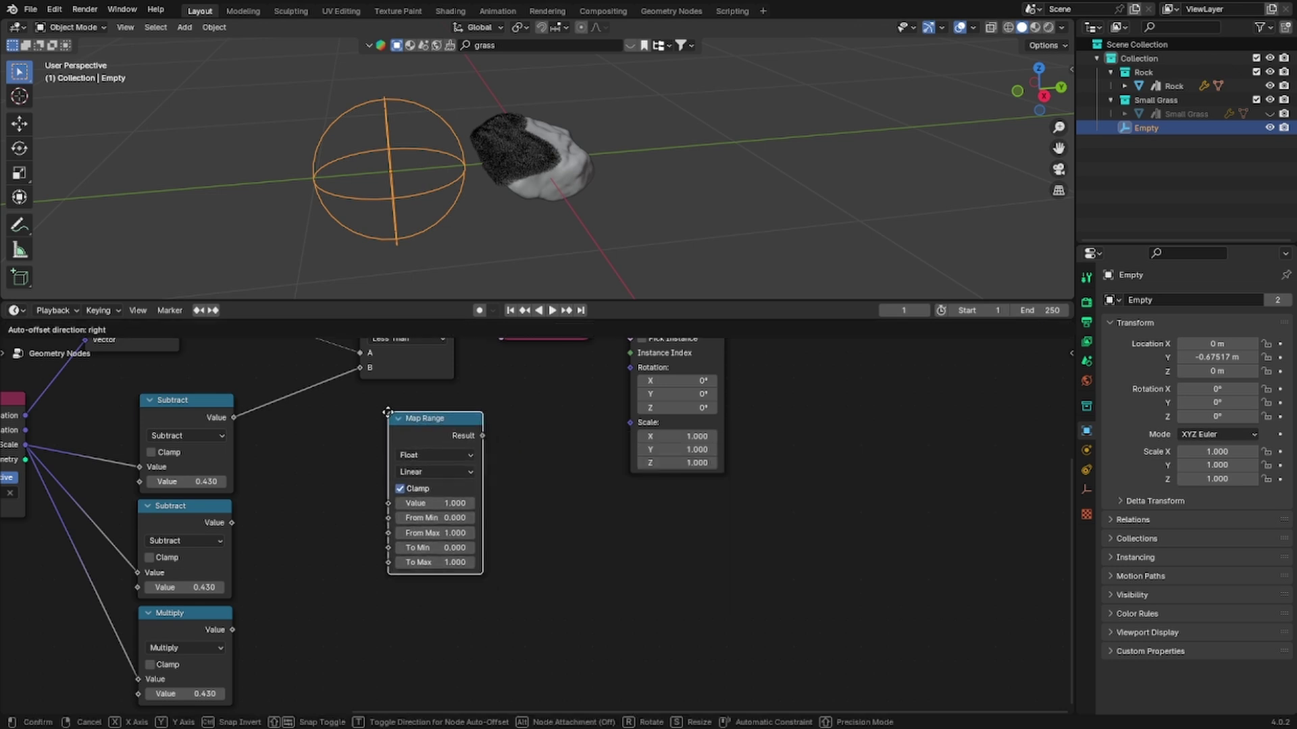
click(388, 410)
click(432, 472)
click(443, 549)
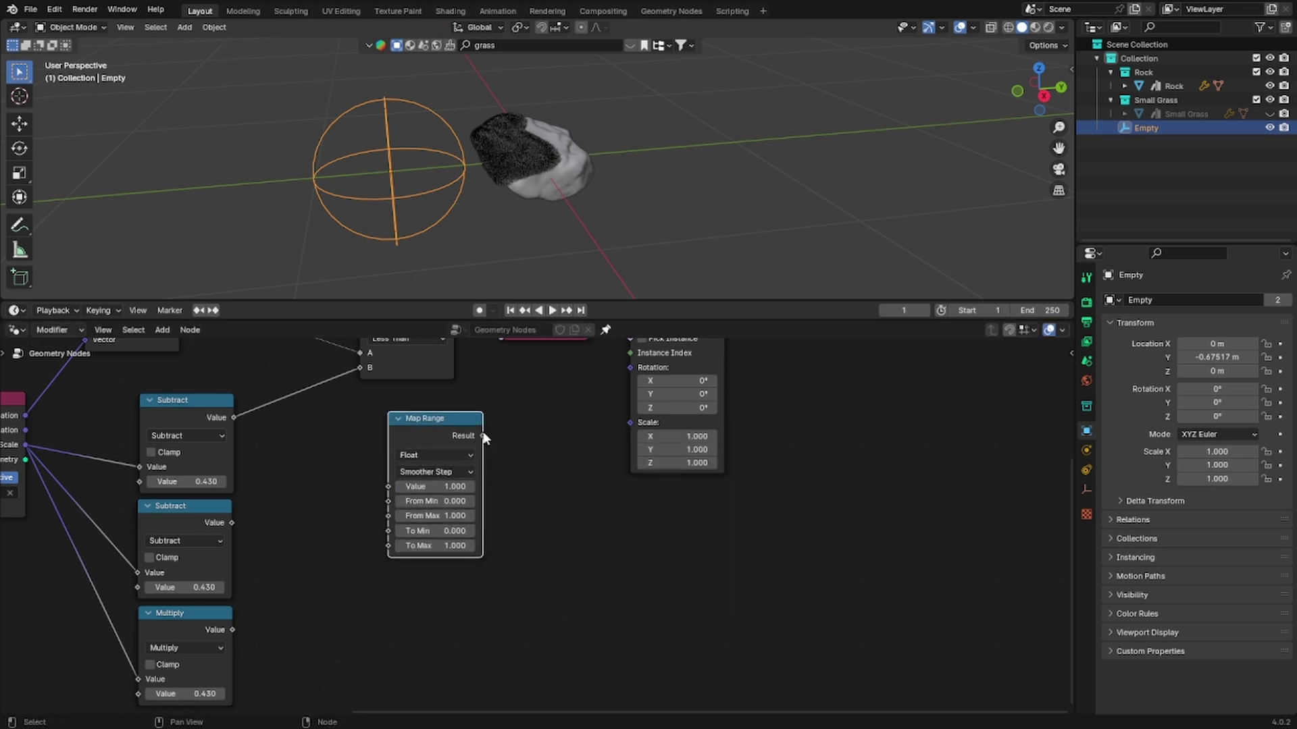
Step: Wire Map Range: Result to instance Scale, Distance to Value, Subtract to From Min, Multiply to From Max
drag(487, 435, 496, 427)
drag(597, 419, 628, 425)
middle_drag(281, 423, 497, 538)
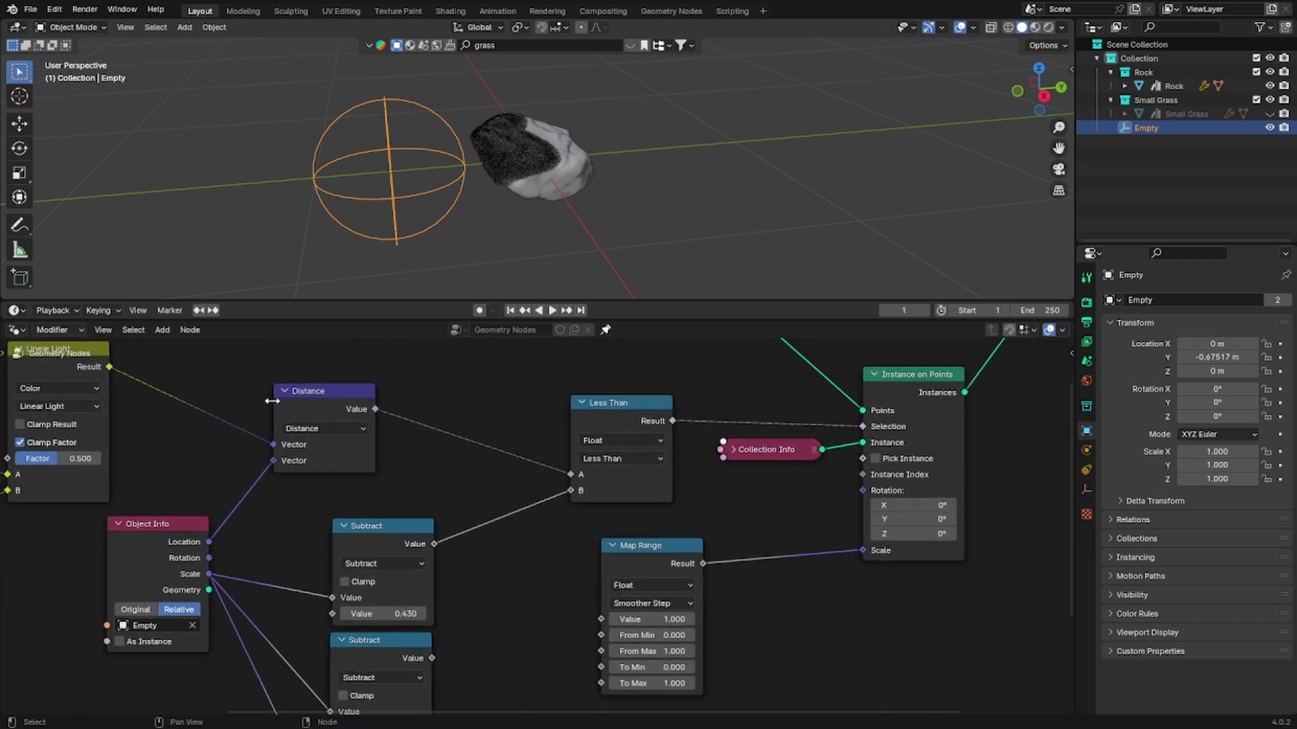
drag(375, 410, 594, 623)
middle_drag(594, 623, 383, 429)
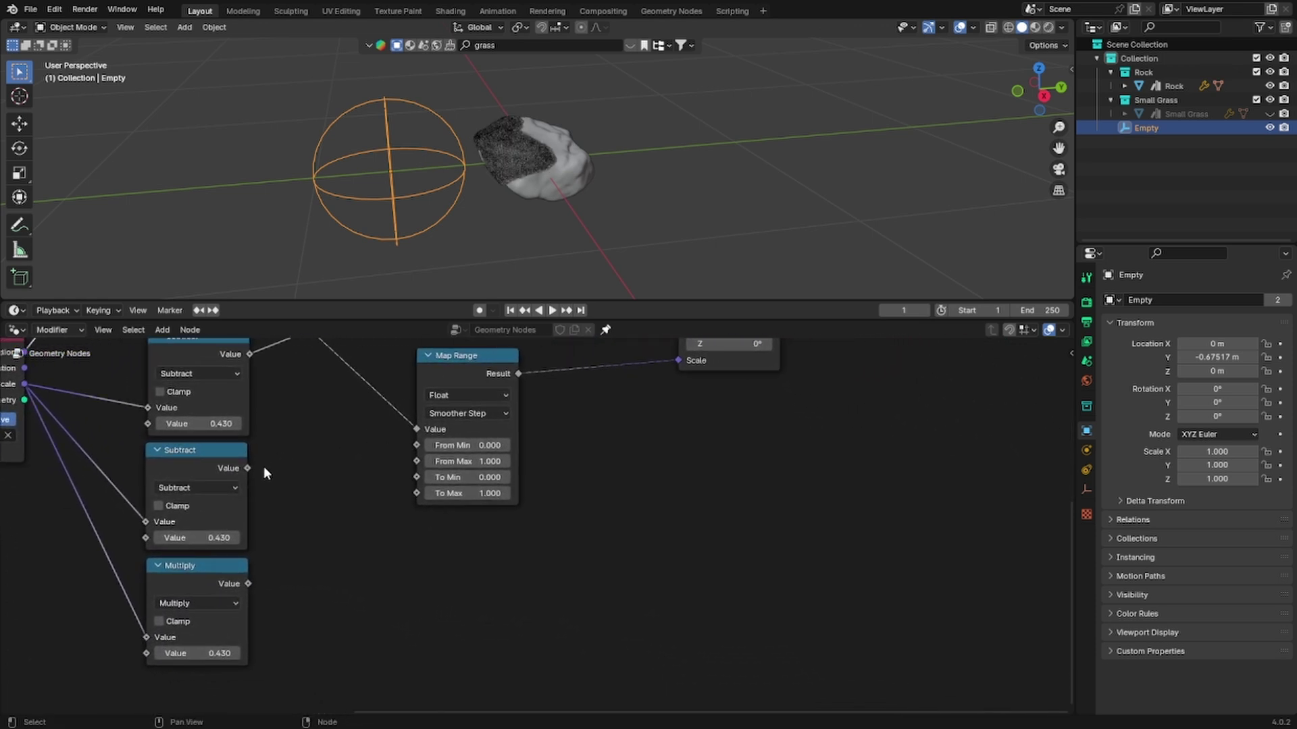
drag(248, 468, 416, 445)
drag(248, 584, 419, 456)
middle_drag(525, 473, 471, 499)
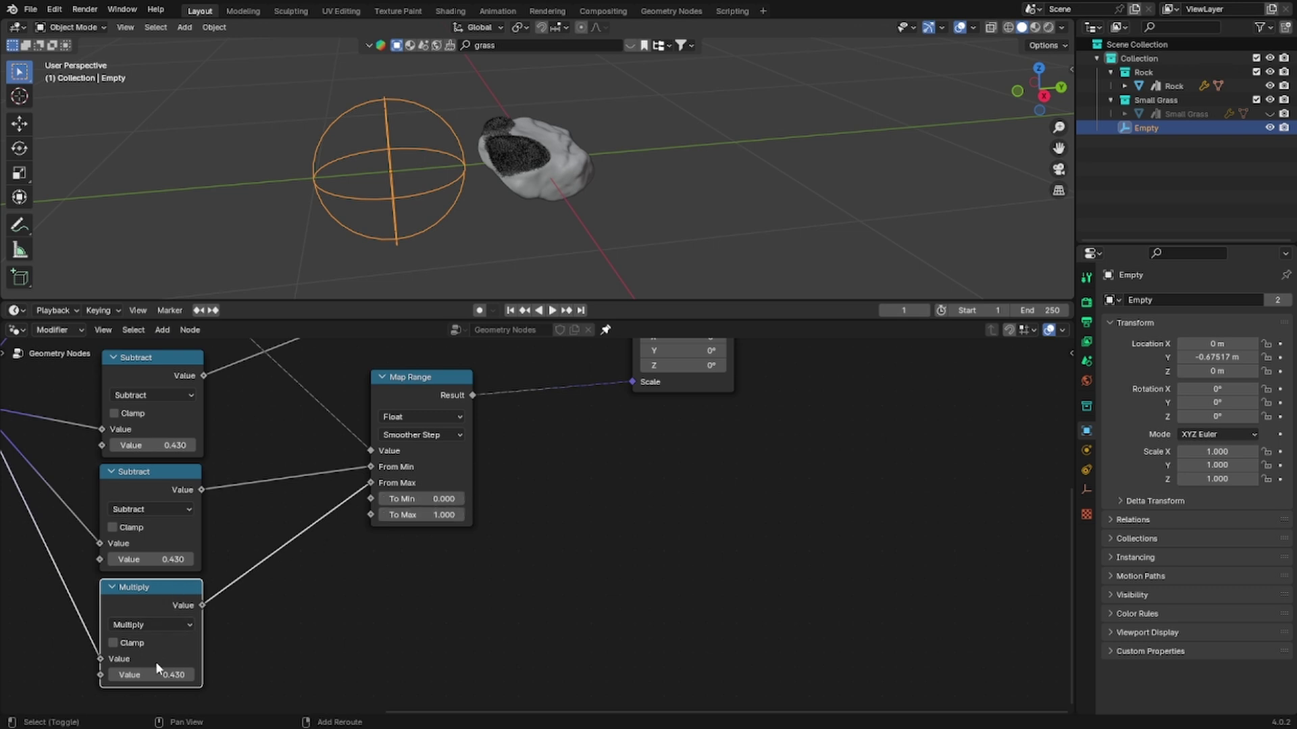
Step: Tune Multiply to 0.660, Subtracts to 0.500 and 0.390, To Min 1.470, To Max -0.490
drag(144, 675, 189, 675)
key(ctrl+c)
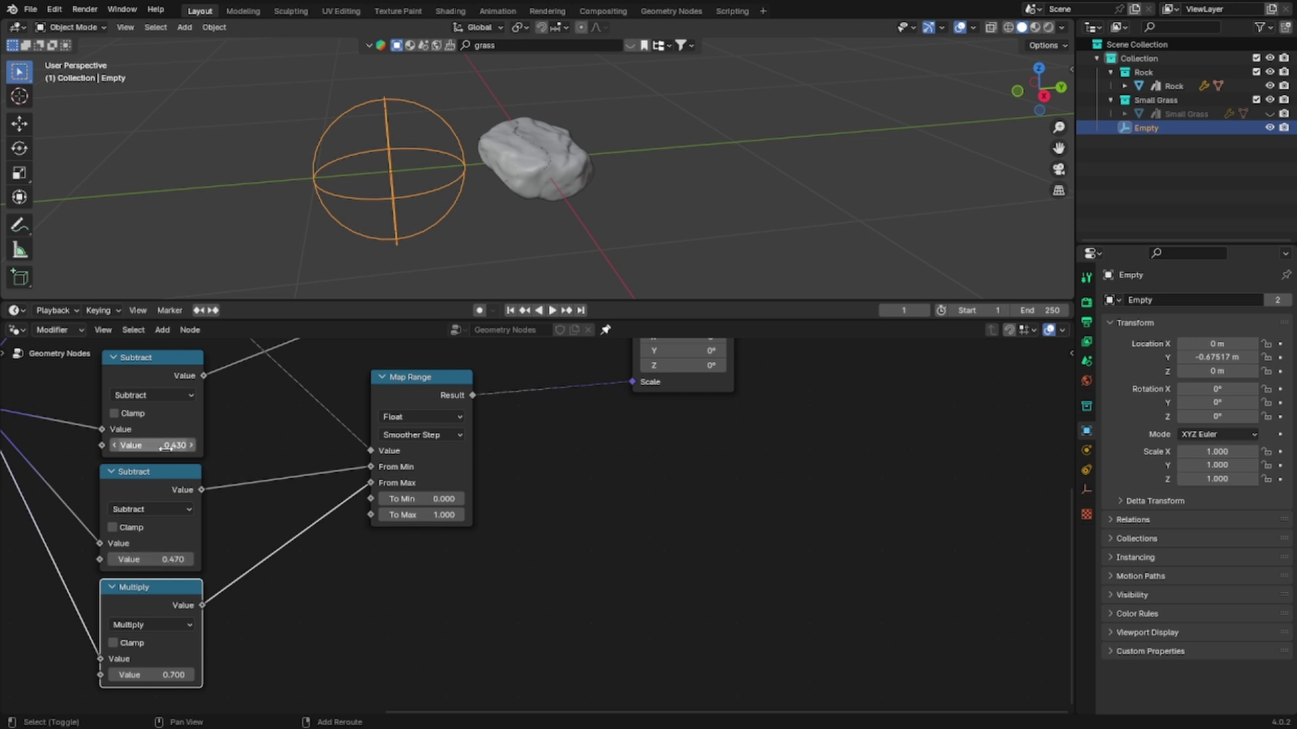
key(ctrl+v)
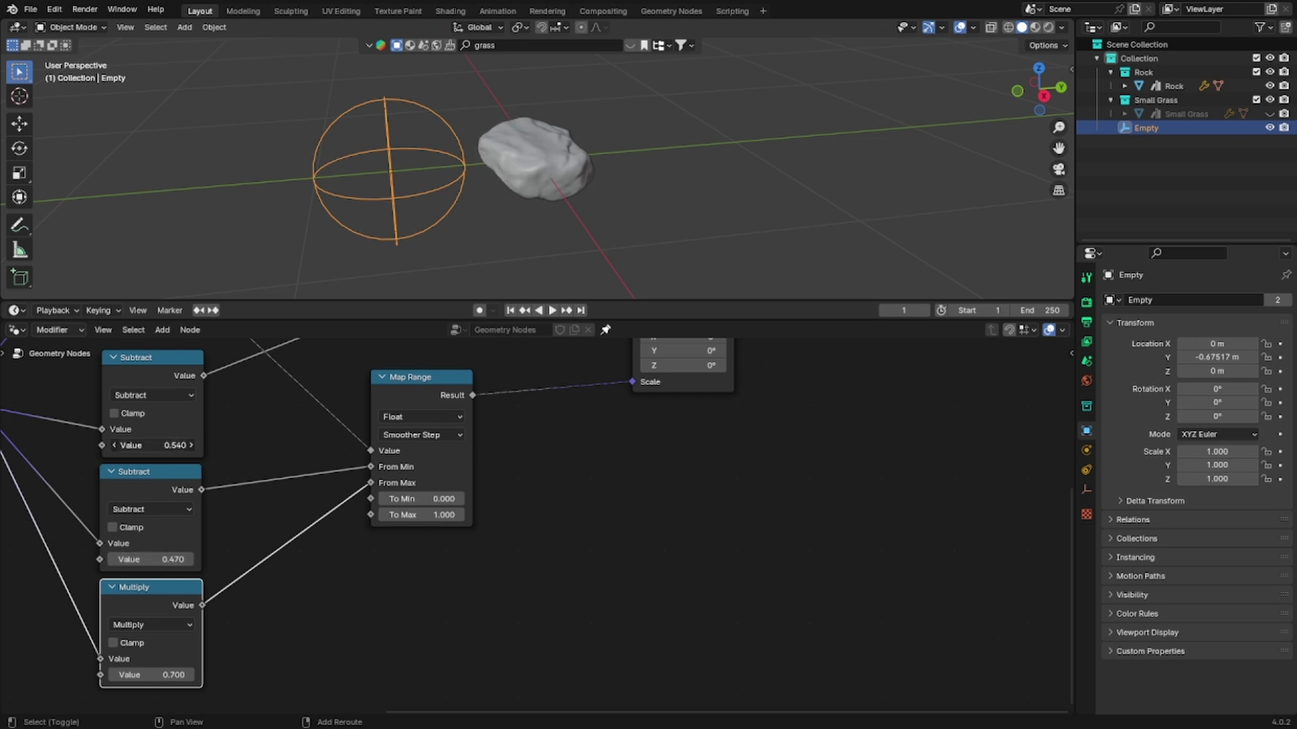
drag(174, 445, 281, 469)
drag(426, 498, 530, 499)
drag(426, 515, 395, 515)
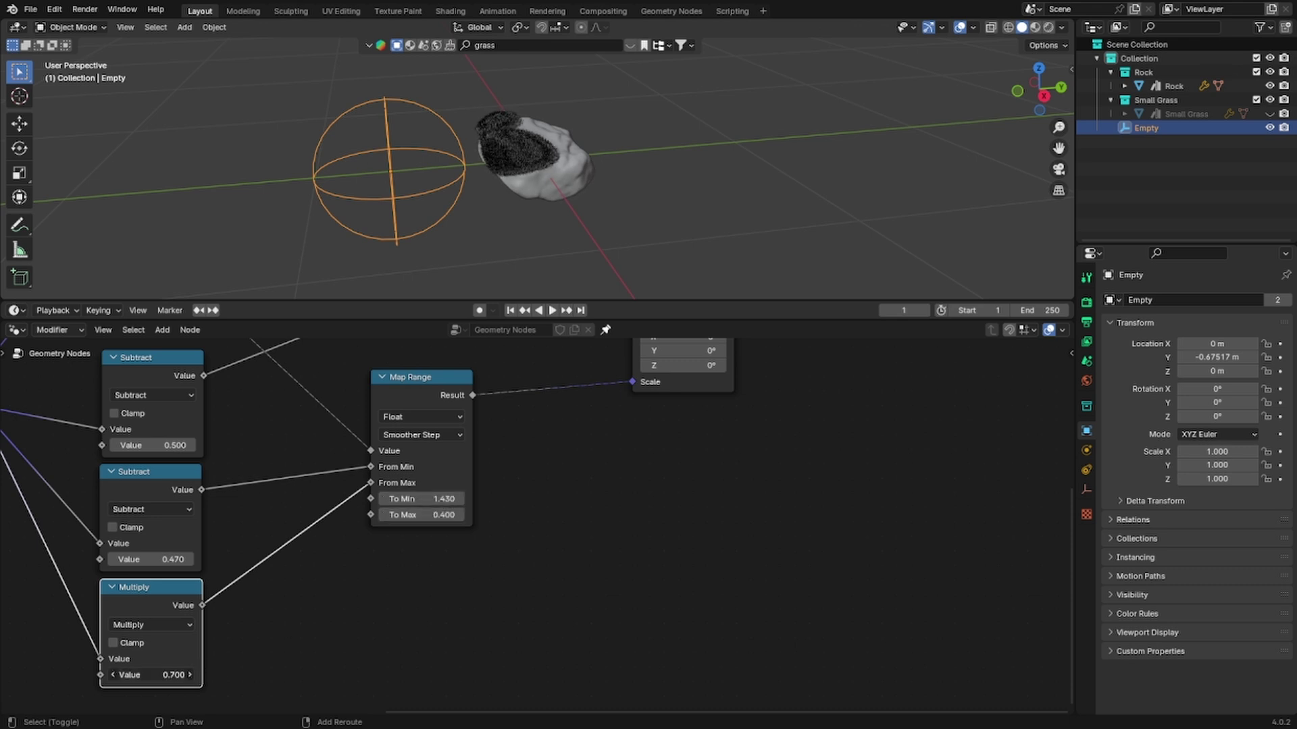
drag(162, 675, 181, 675)
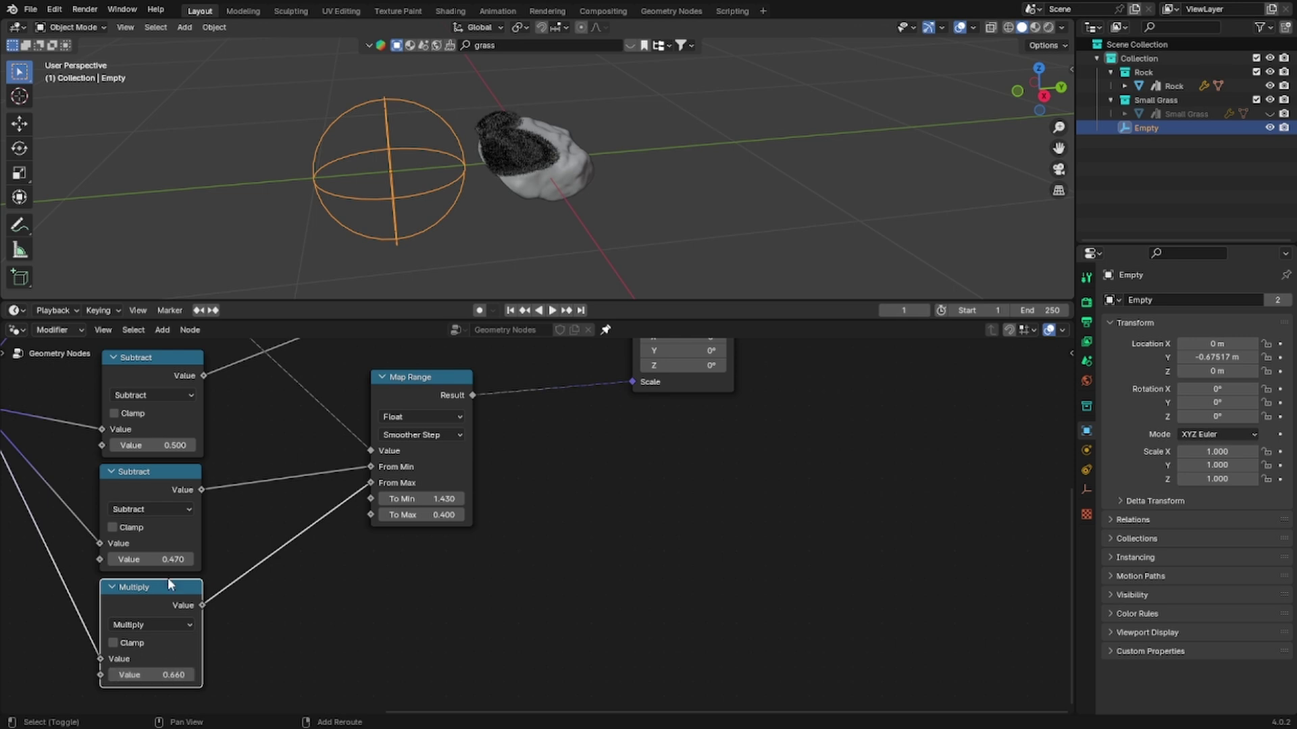
drag(155, 559, 168, 559)
middle_drag(448, 431, 429, 467)
drag(424, 534, 373, 551)
scroll(545, 193, up, 6)
middle_drag(550, 203, 557, 161)
Step: Test-scale the Empty and raise the middle Subtract value to 0.680
key(s)
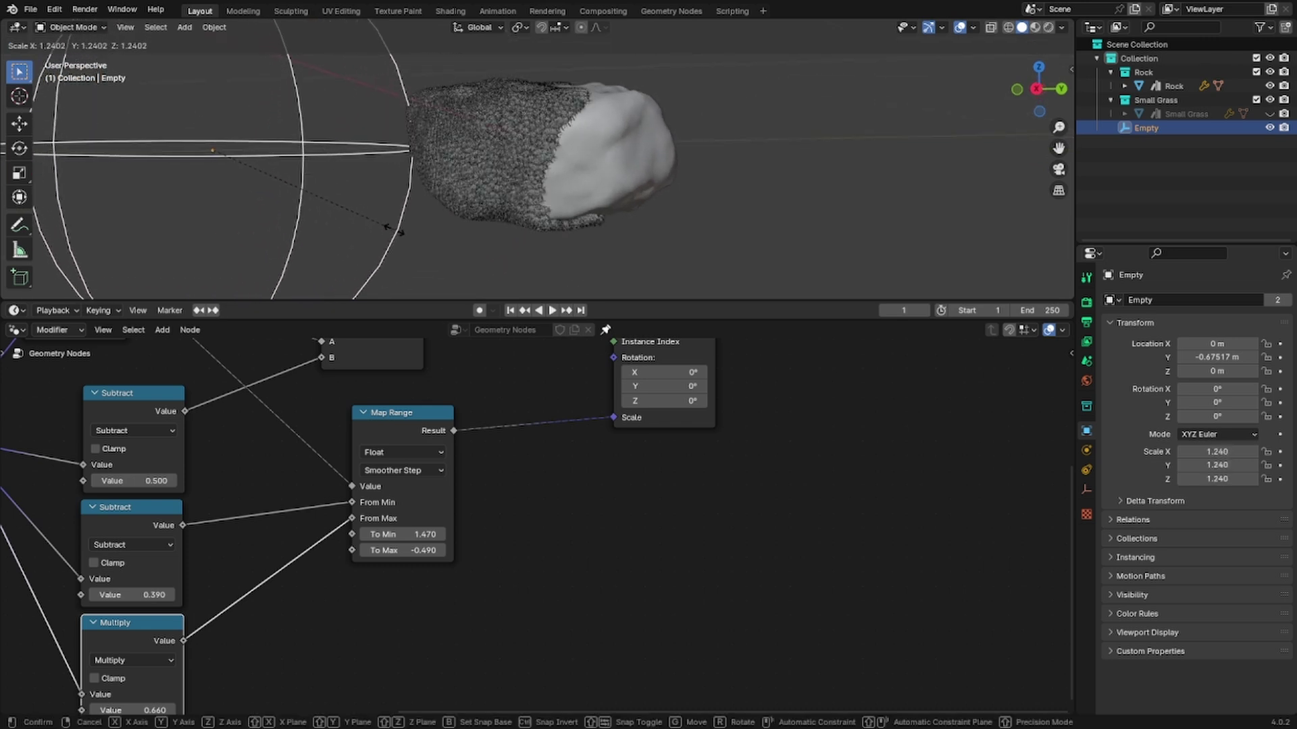
right_click(378, 219)
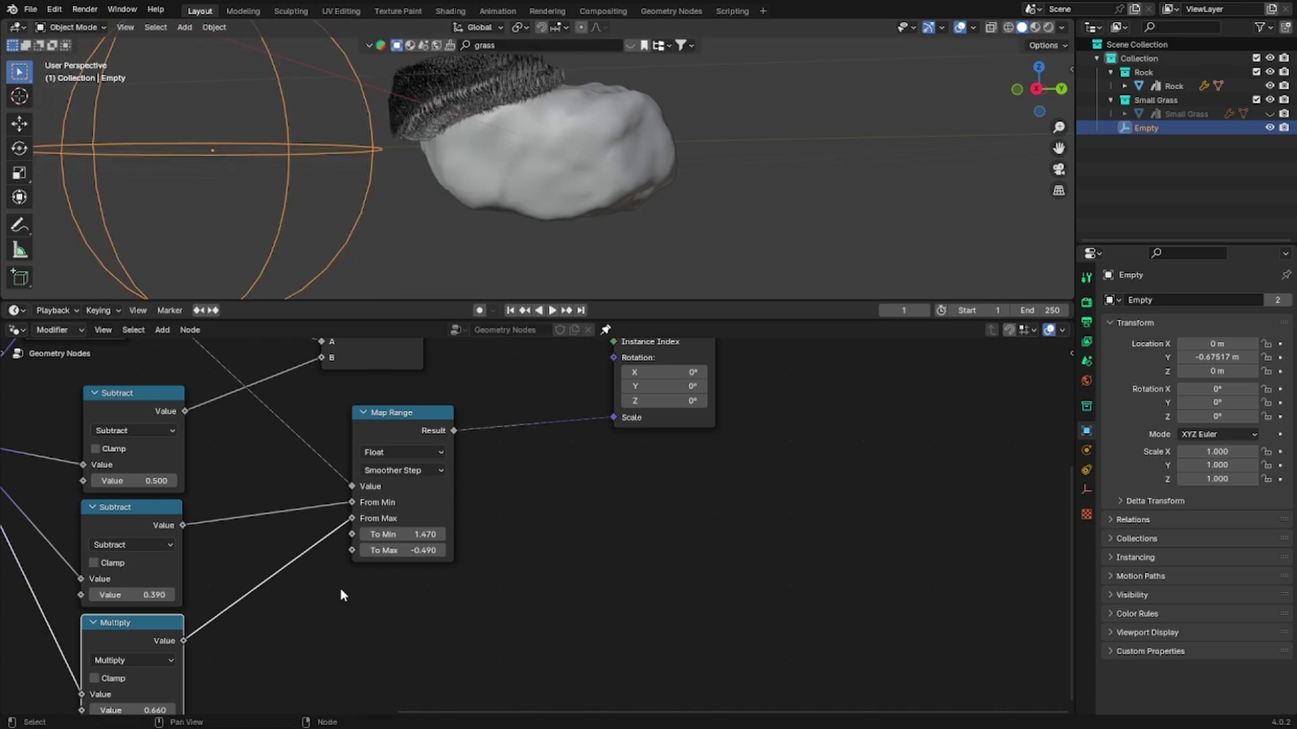
shift+scroll(306, 549, down, 1)
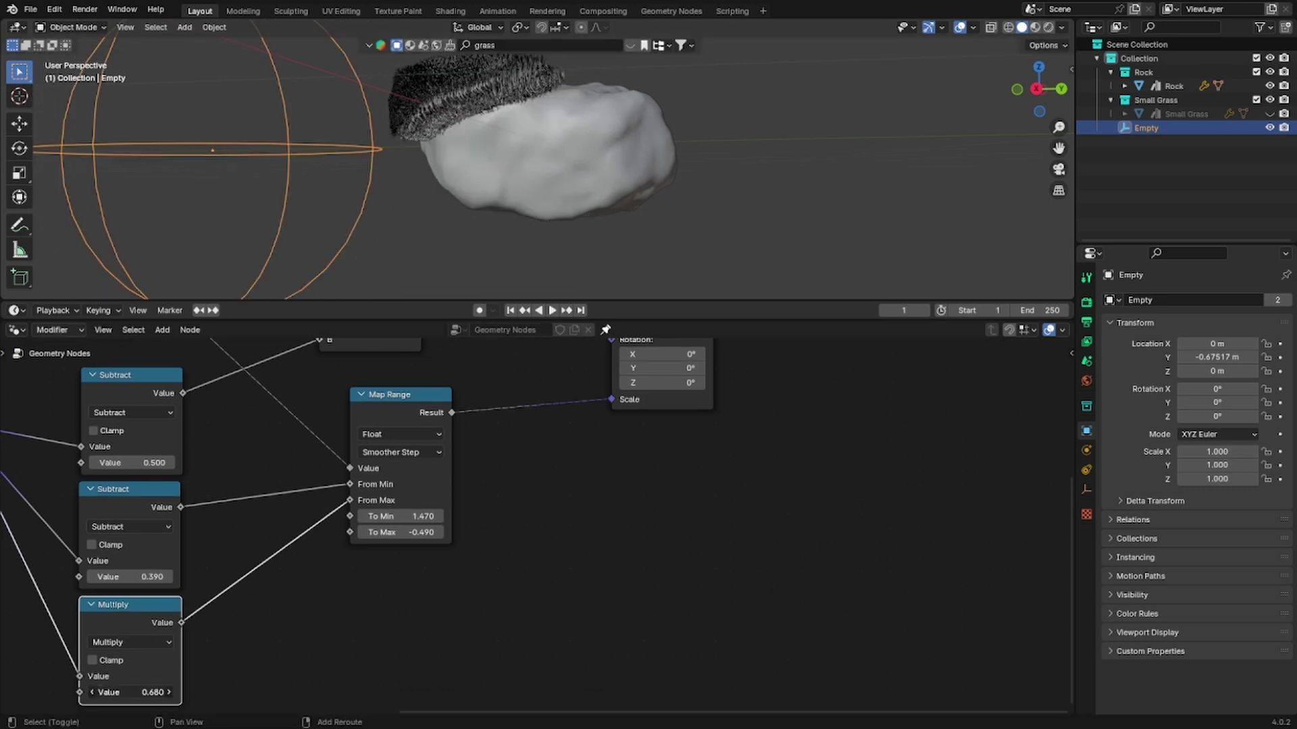
drag(125, 577, 161, 577)
key(s)
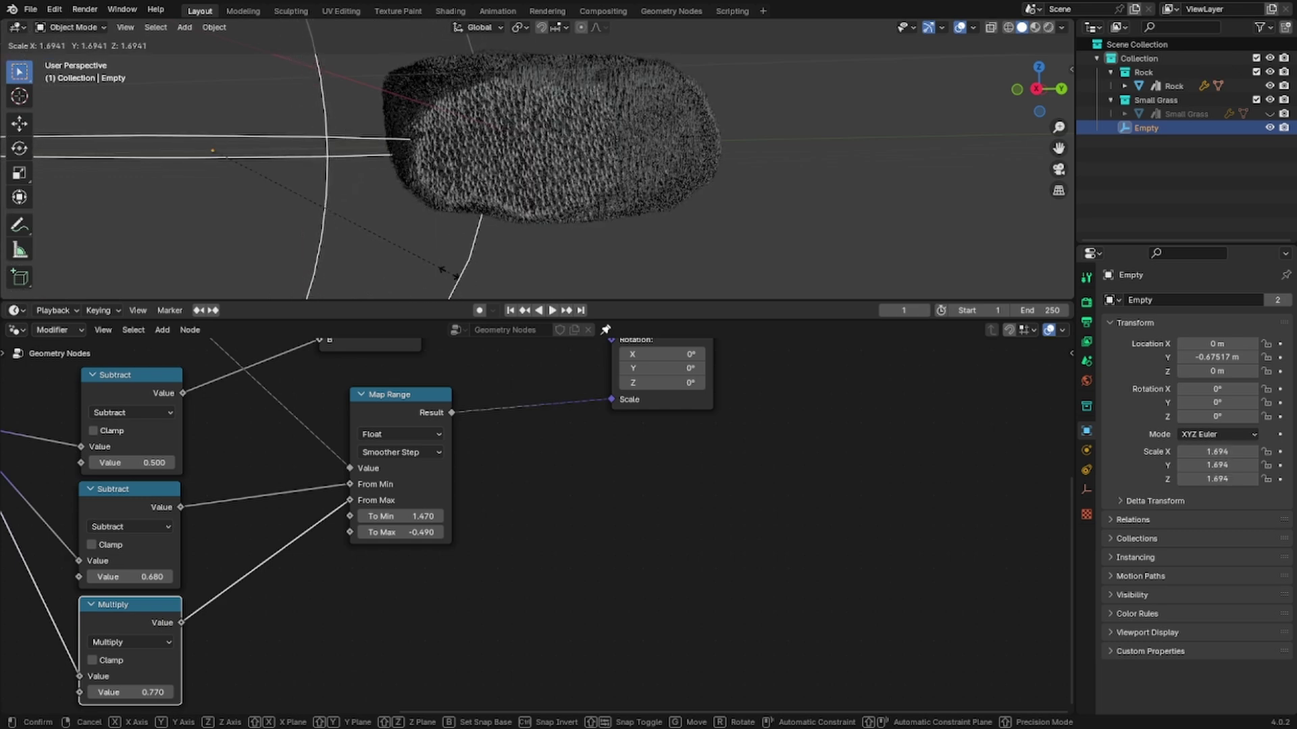
key(Escape)
Step: Test-move the Empty around the rock, cancel, and orbit to inspect the grass patch
key(g)
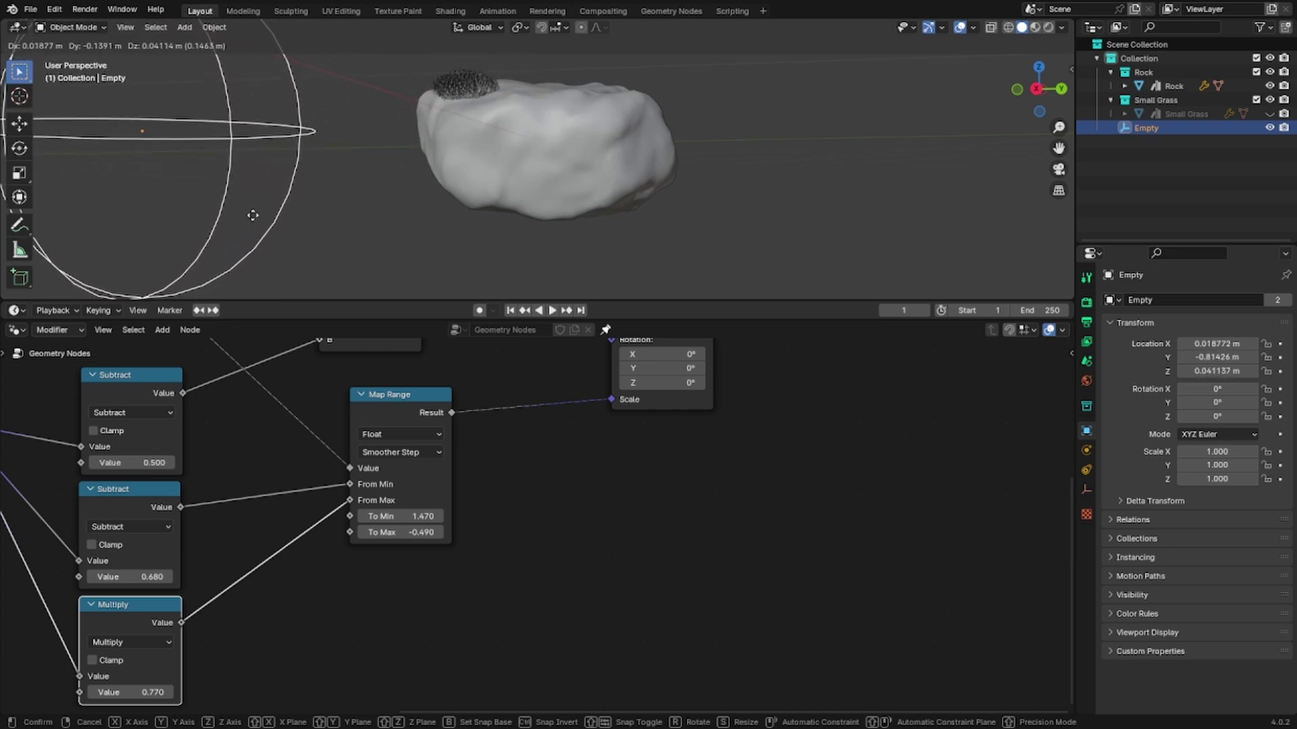
key(Escape)
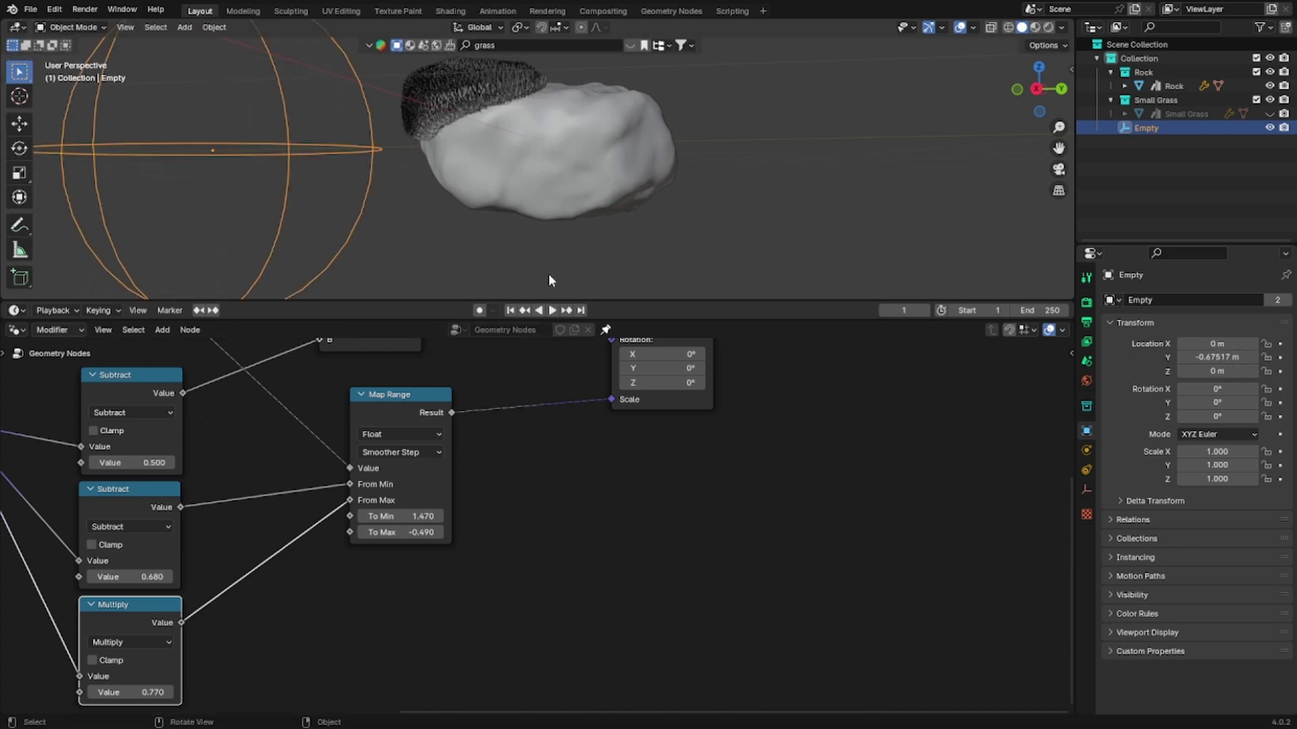
scroll(501, 244, up, 6)
middle_drag(500, 236, 268, 144)
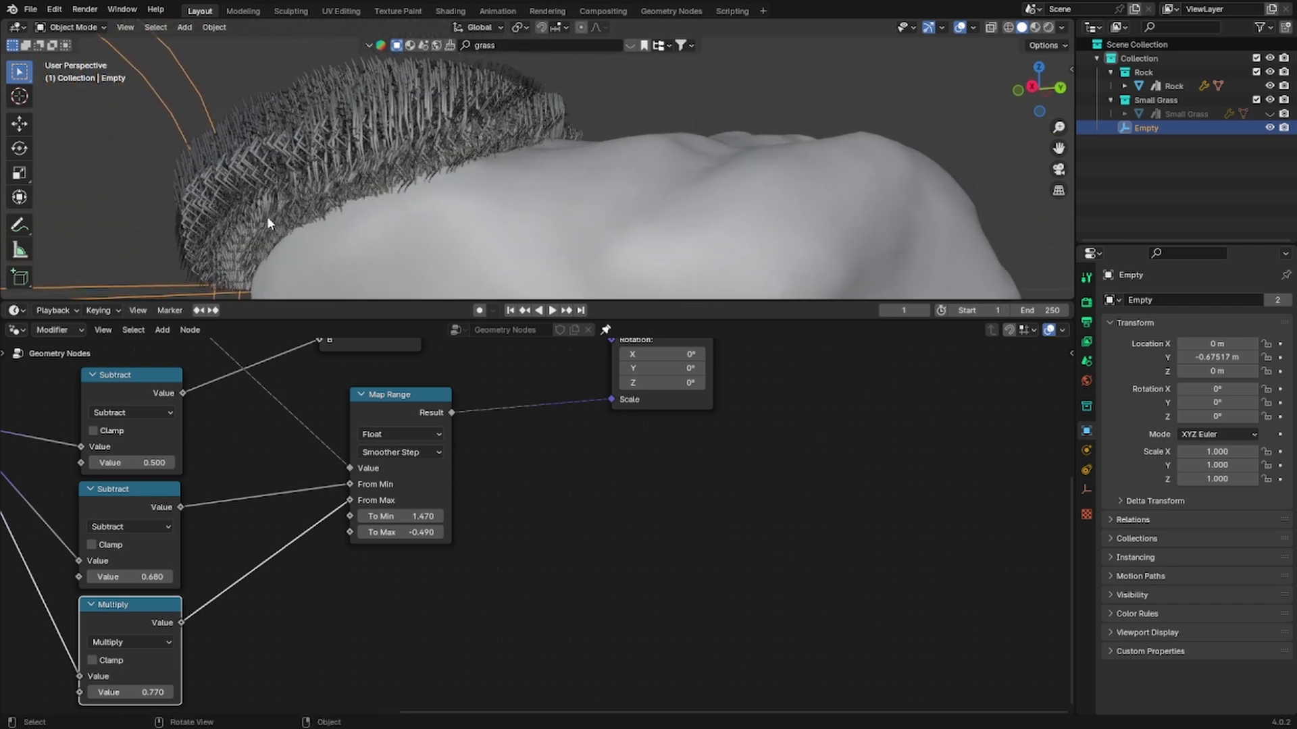
scroll(301, 230, down, 3)
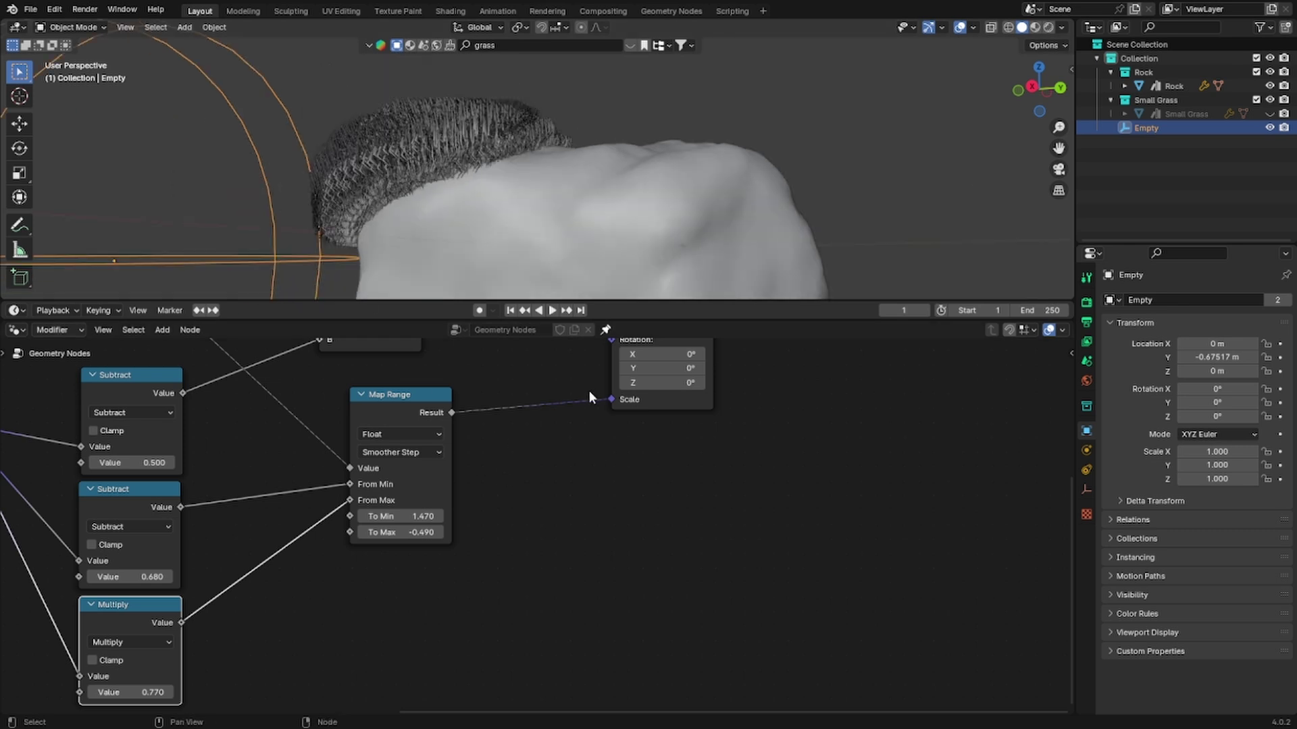
middle_drag(589, 392, 586, 428)
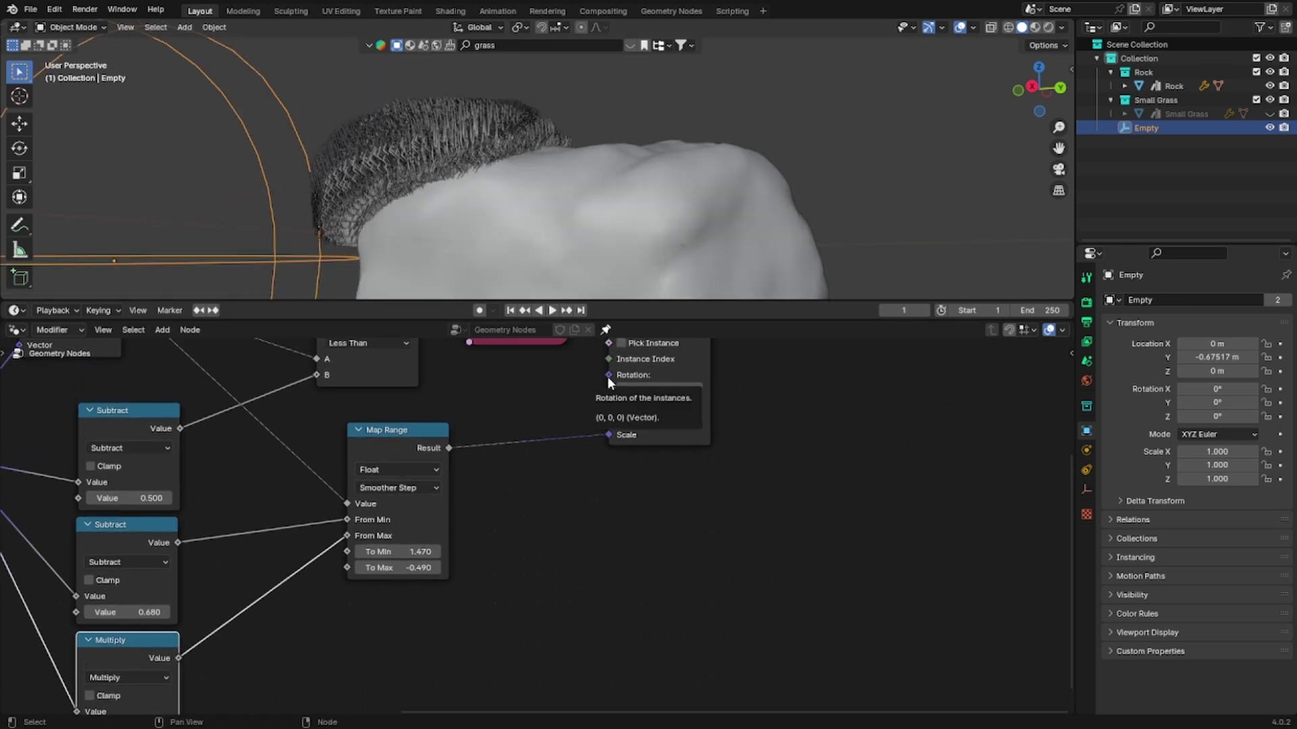
Step: Add an Align Euler to Vector node below the tree
key(shift+a)
click(498, 443)
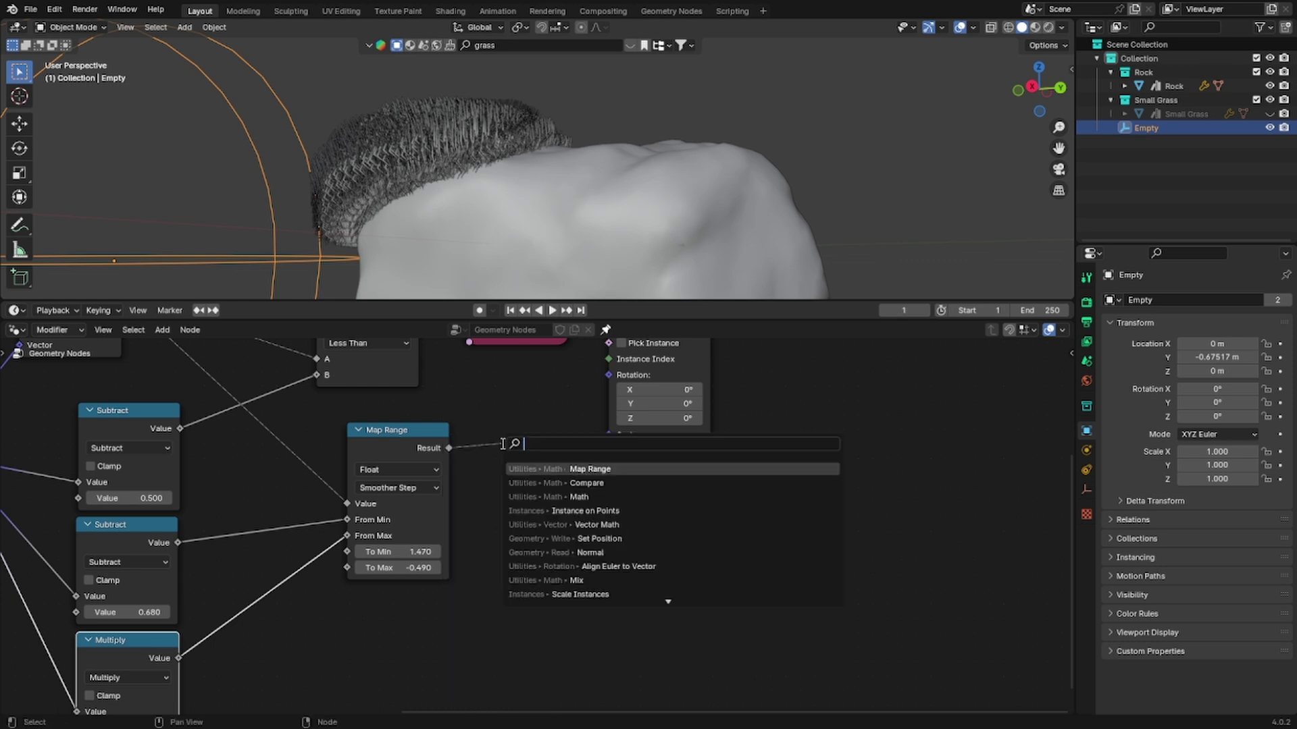
text(align euler)
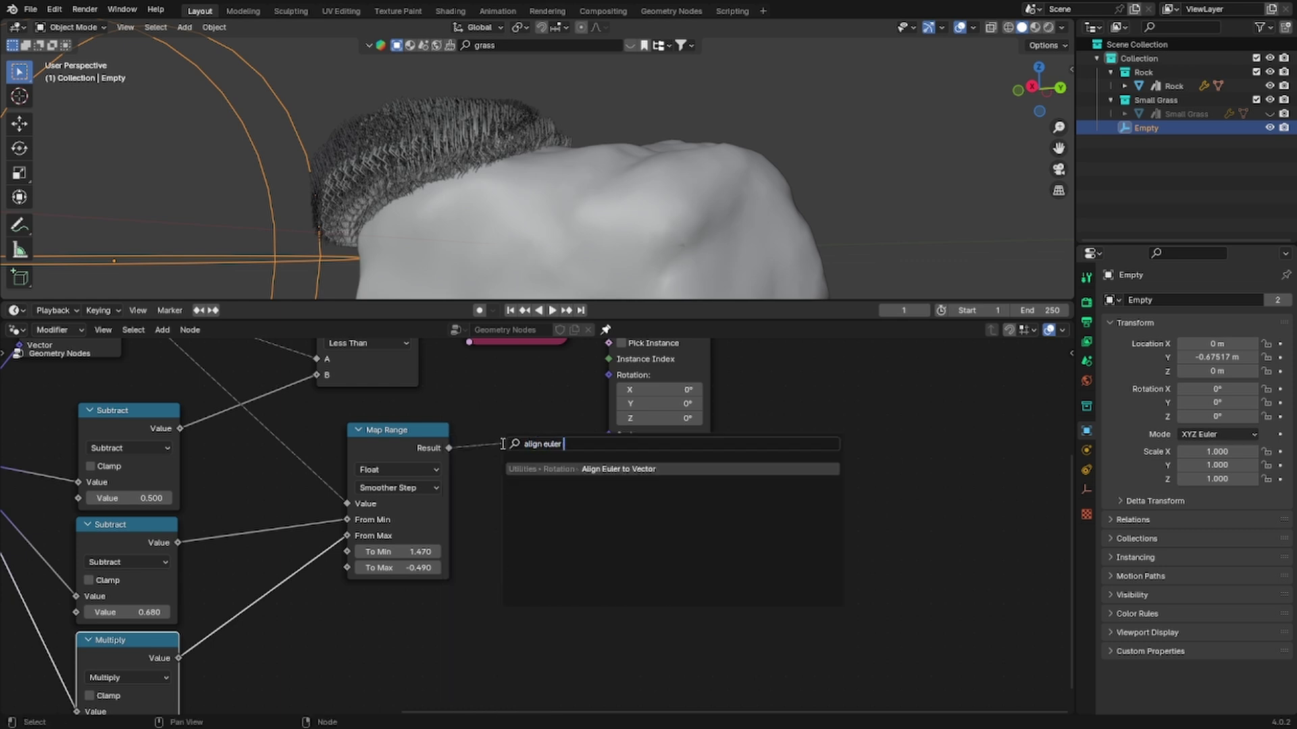
key(Return)
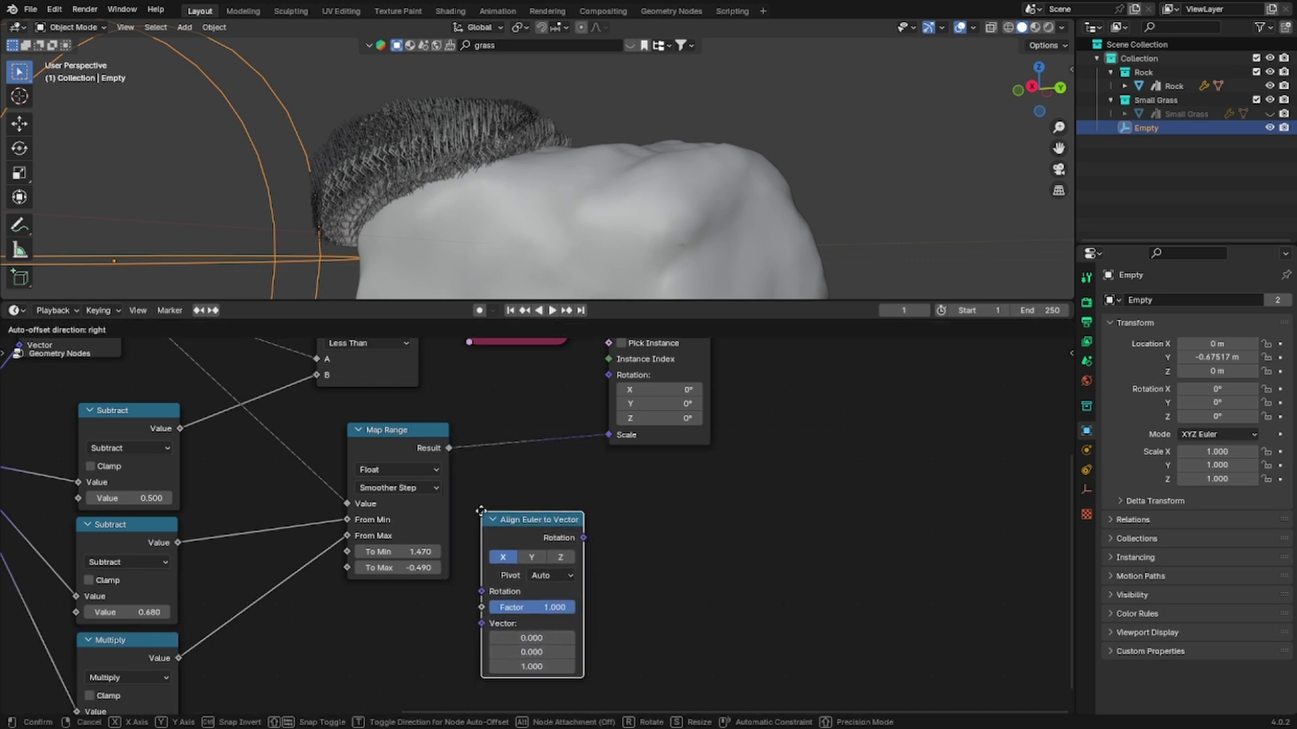
click(476, 480)
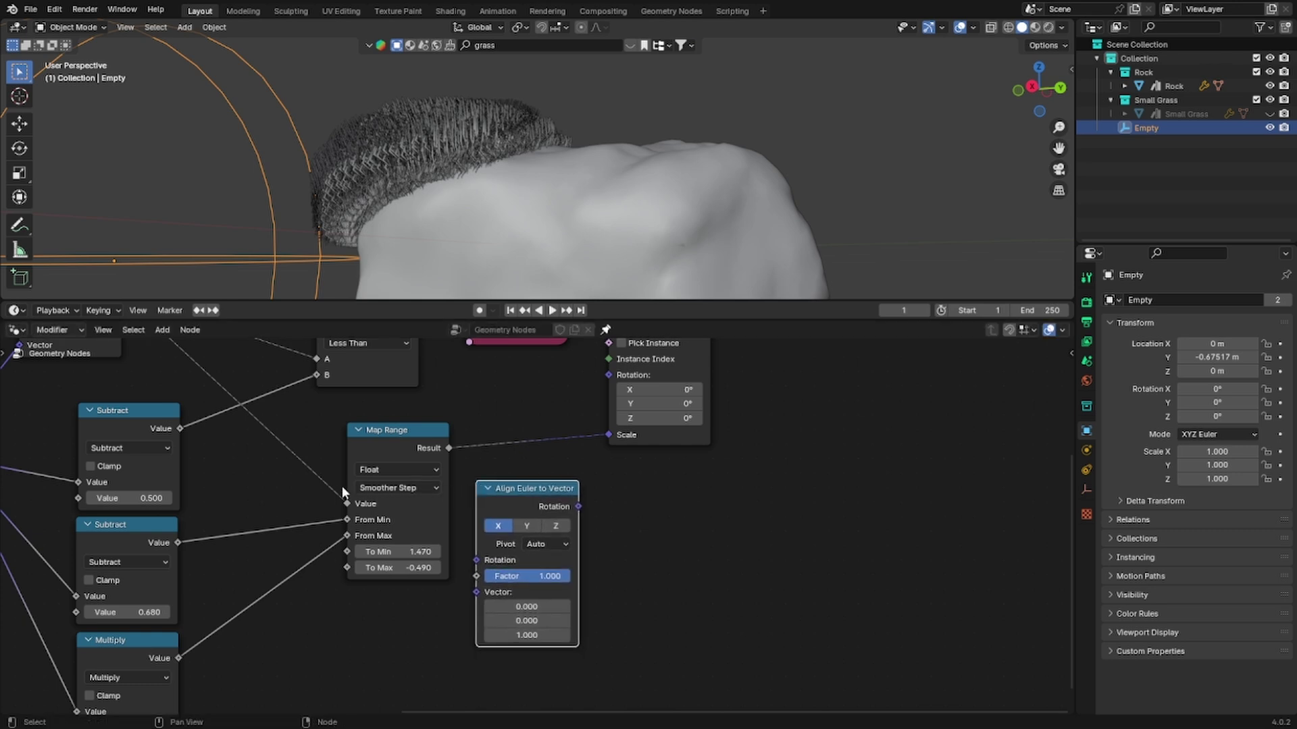
drag(509, 510, 377, 620)
scroll(365, 552, up, 2)
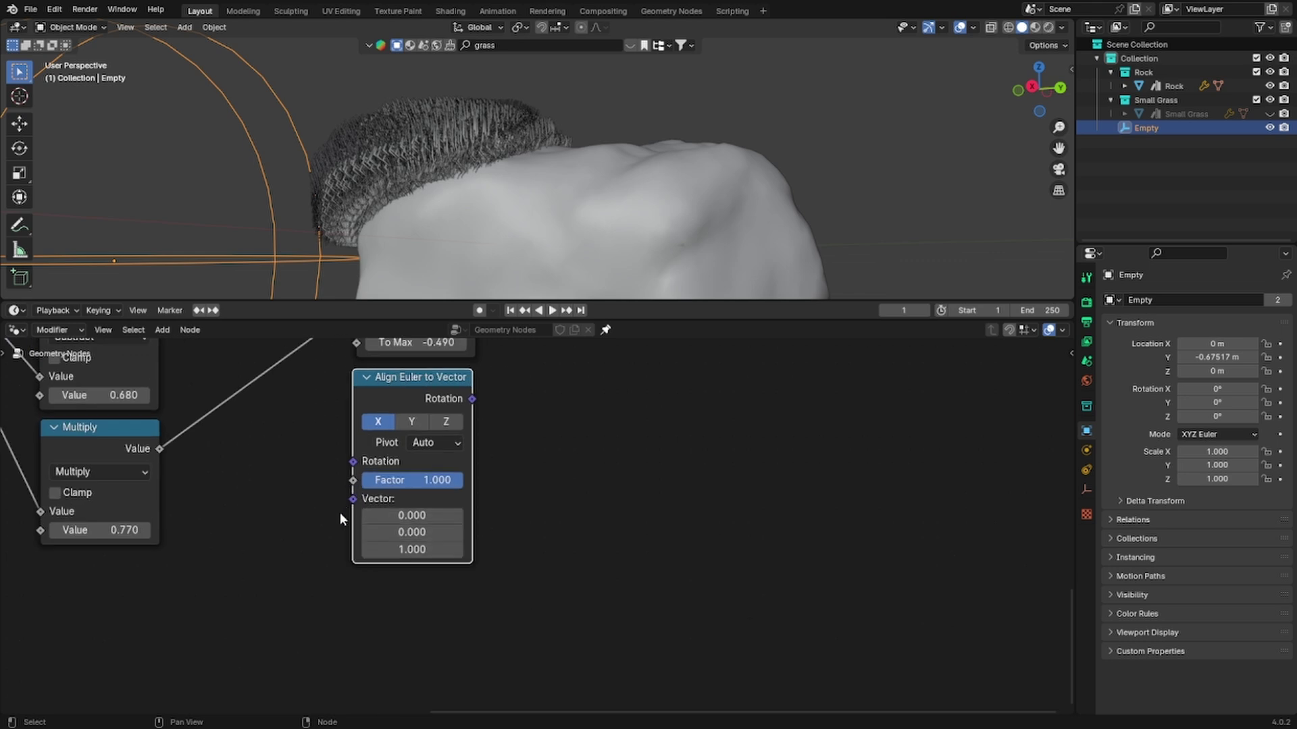
Step: Feed a Normal node into its Vector and set the axis to Z
key(shift+a)
click(278, 436)
text(normal)
key(Return)
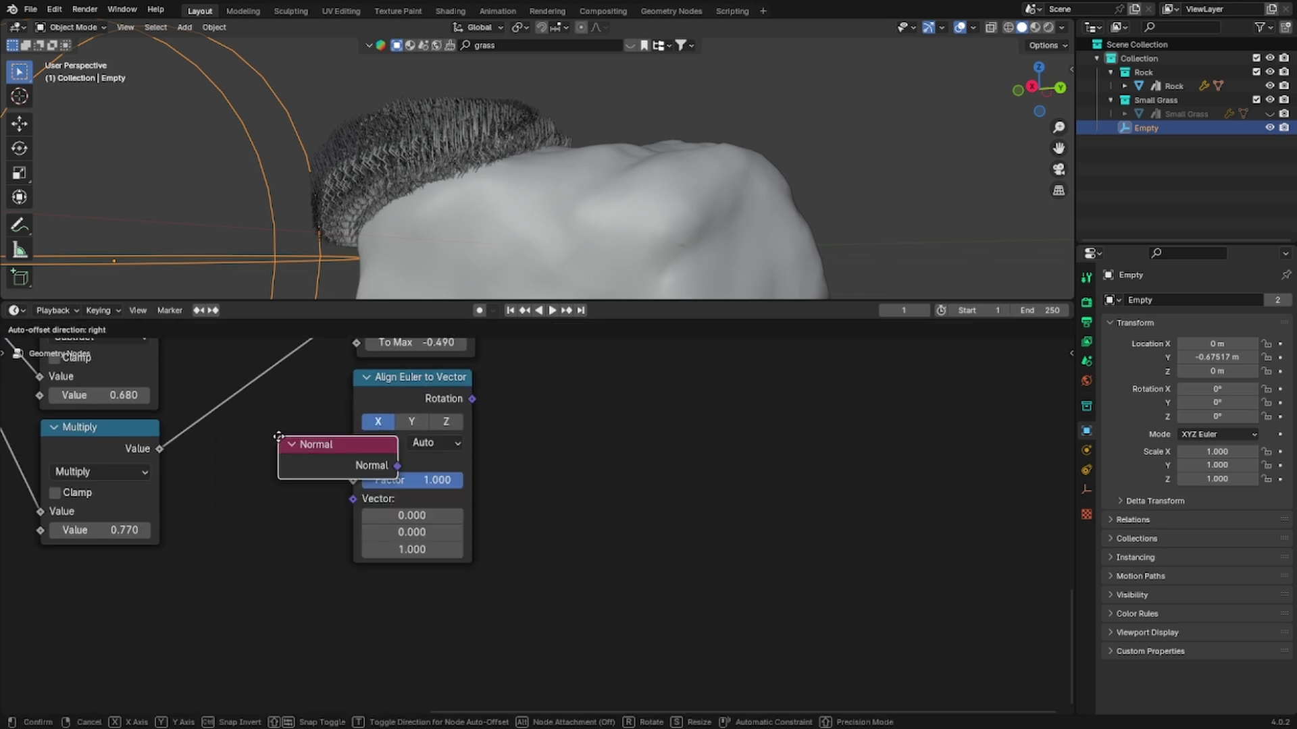
click(185, 510)
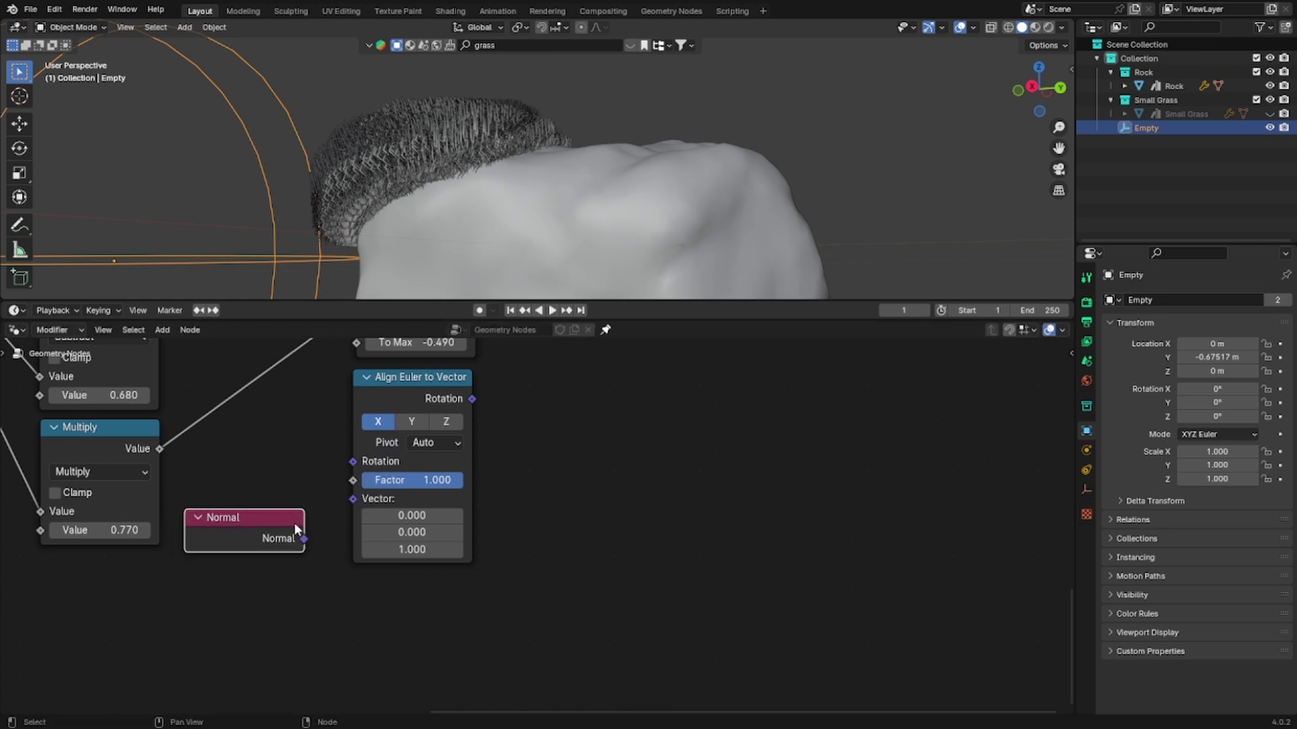
drag(304, 538, 353, 498)
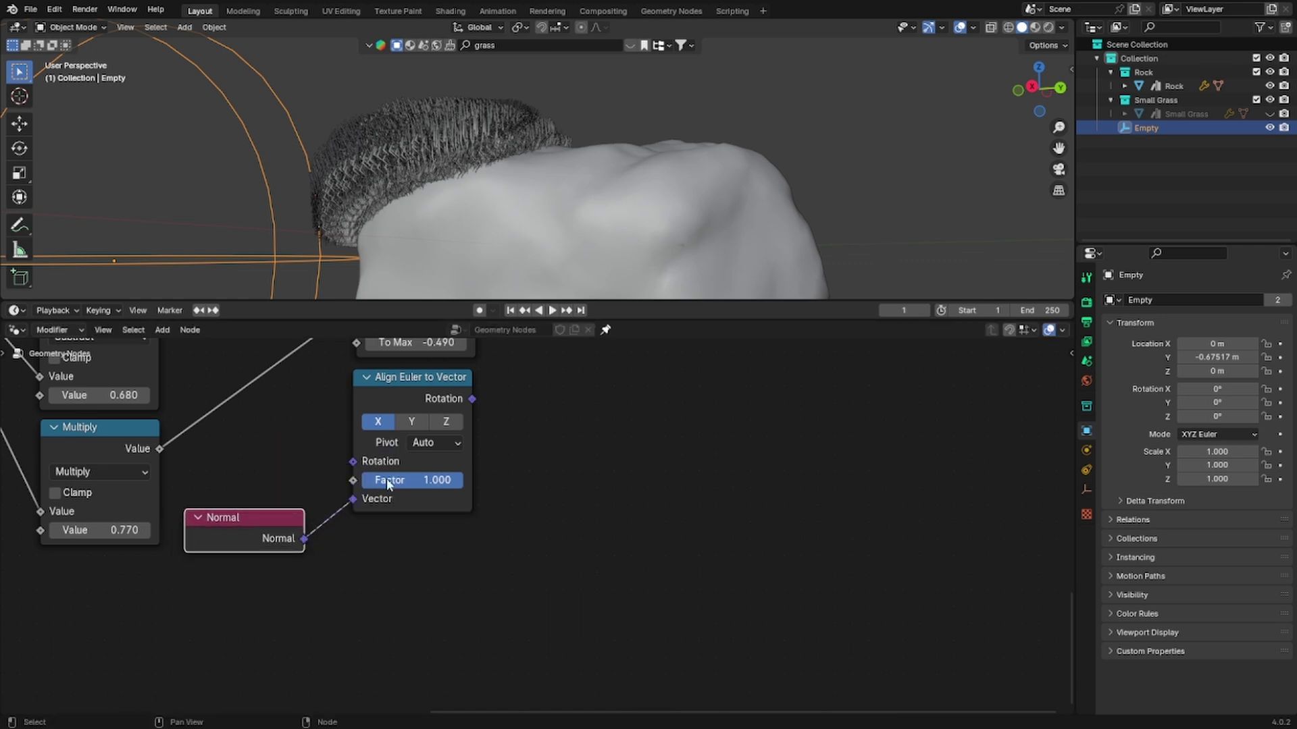
click(445, 422)
Step: Link Distance into the Align node and its Rotation output to Instance on Points Rotation
scroll(415, 446, down, 3)
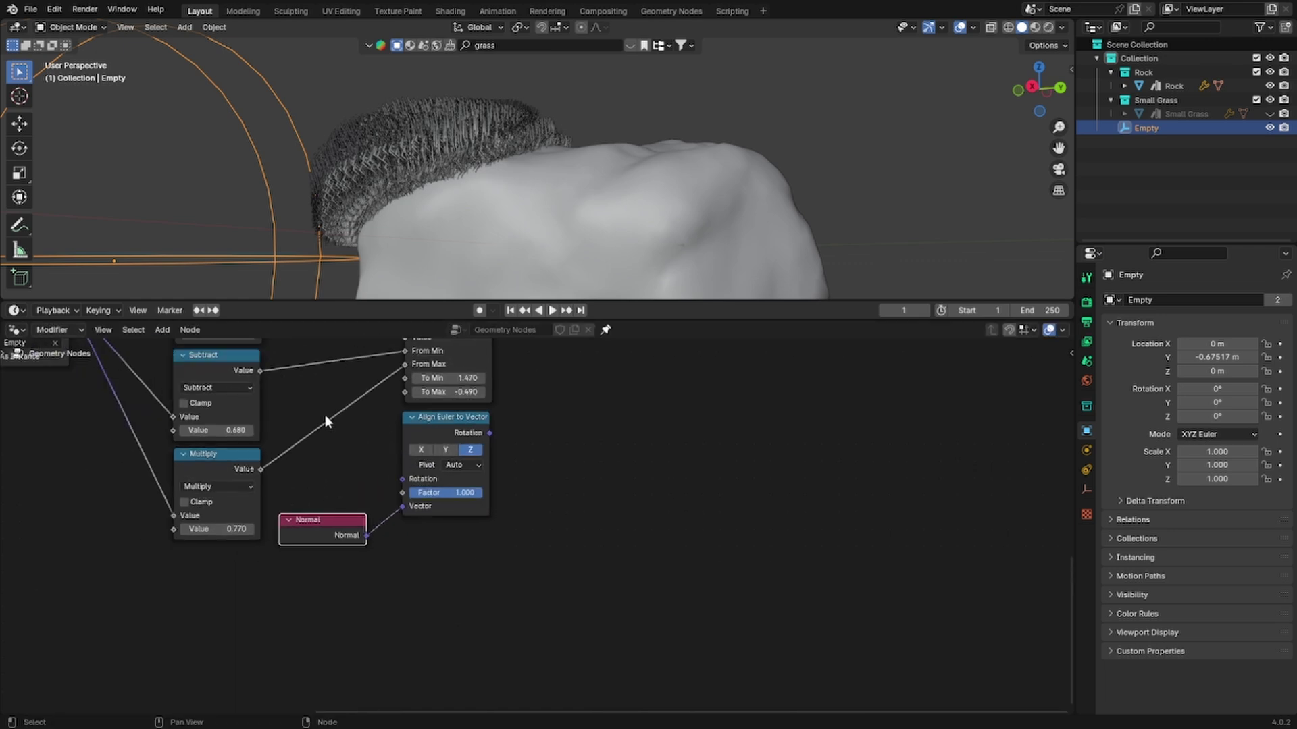
middle_drag(325, 415, 331, 618)
drag(169, 359, 215, 385)
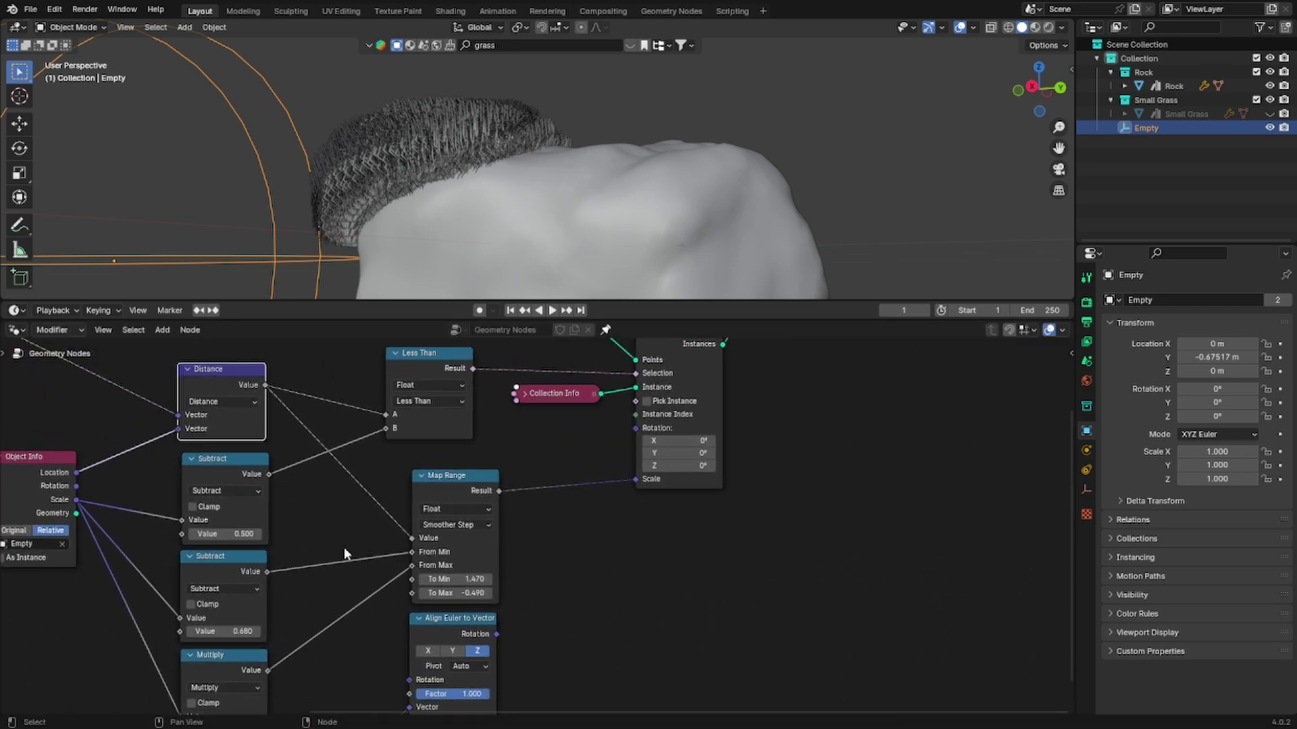
middle_drag(400, 614, 393, 584)
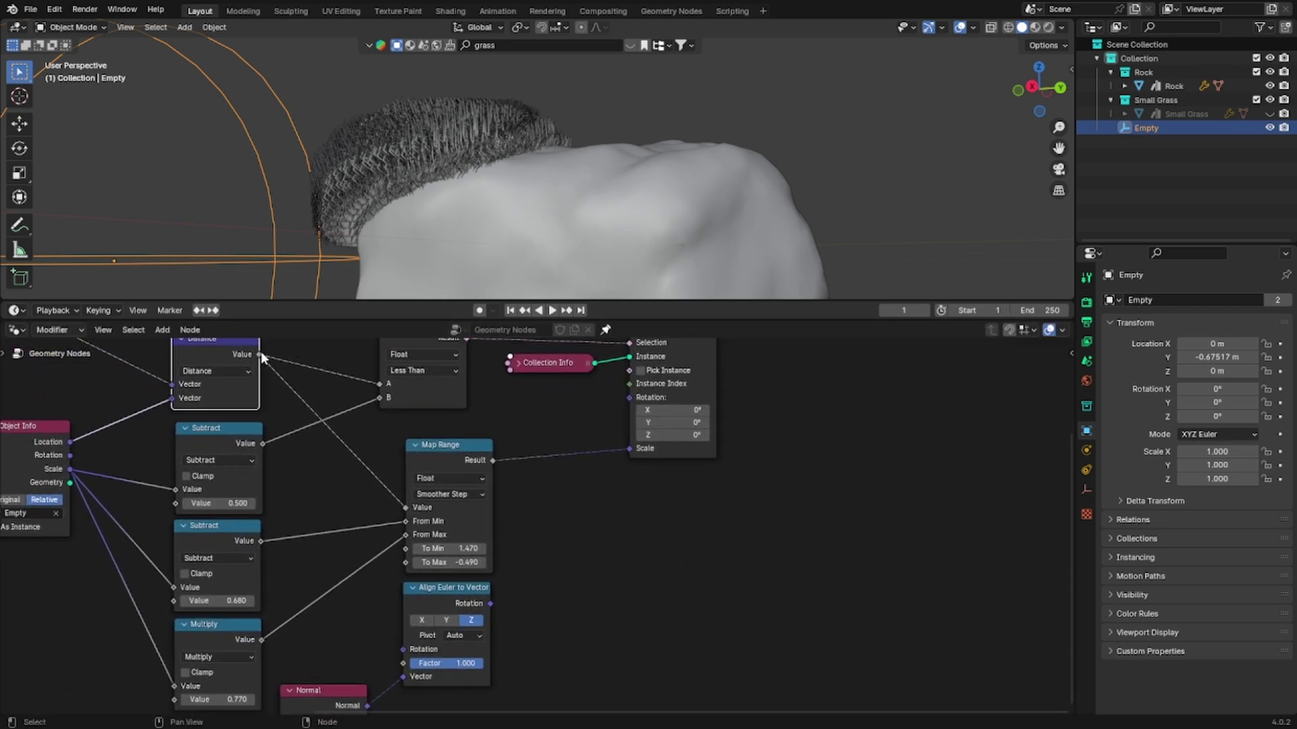
drag(263, 358, 406, 651)
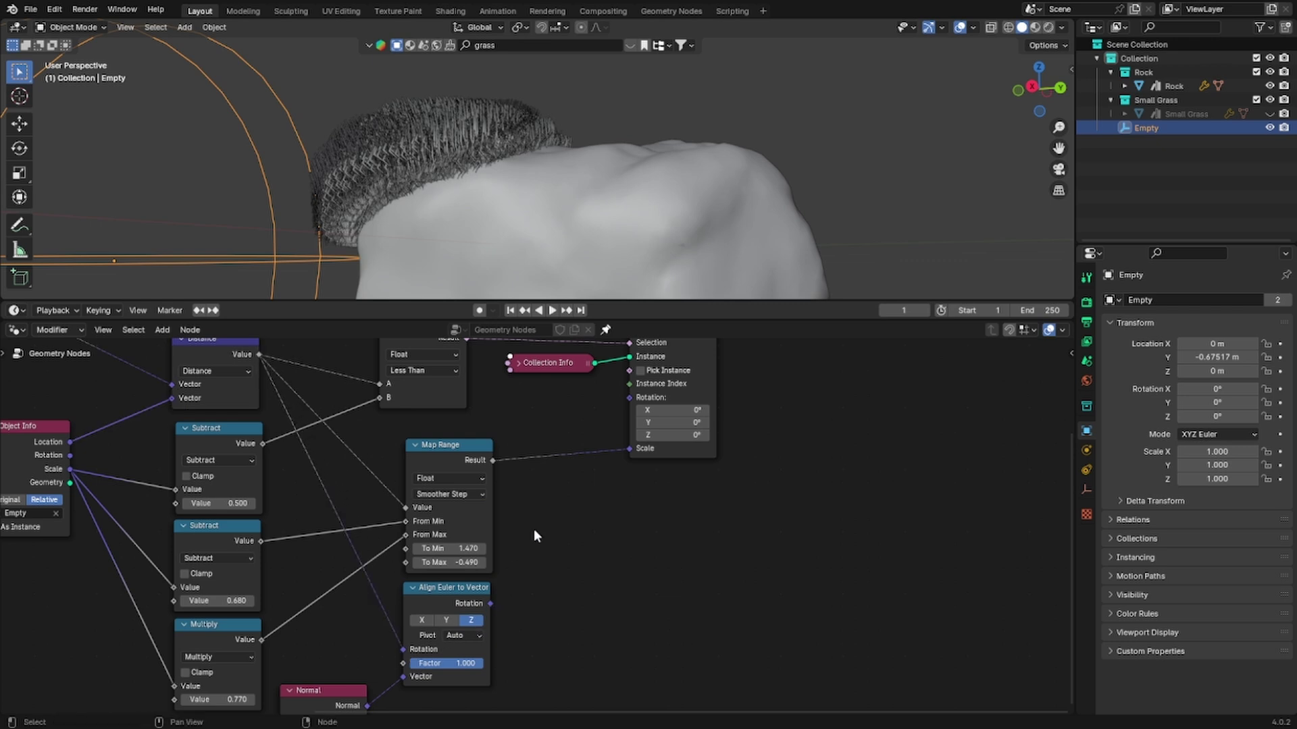
drag(489, 602, 495, 599)
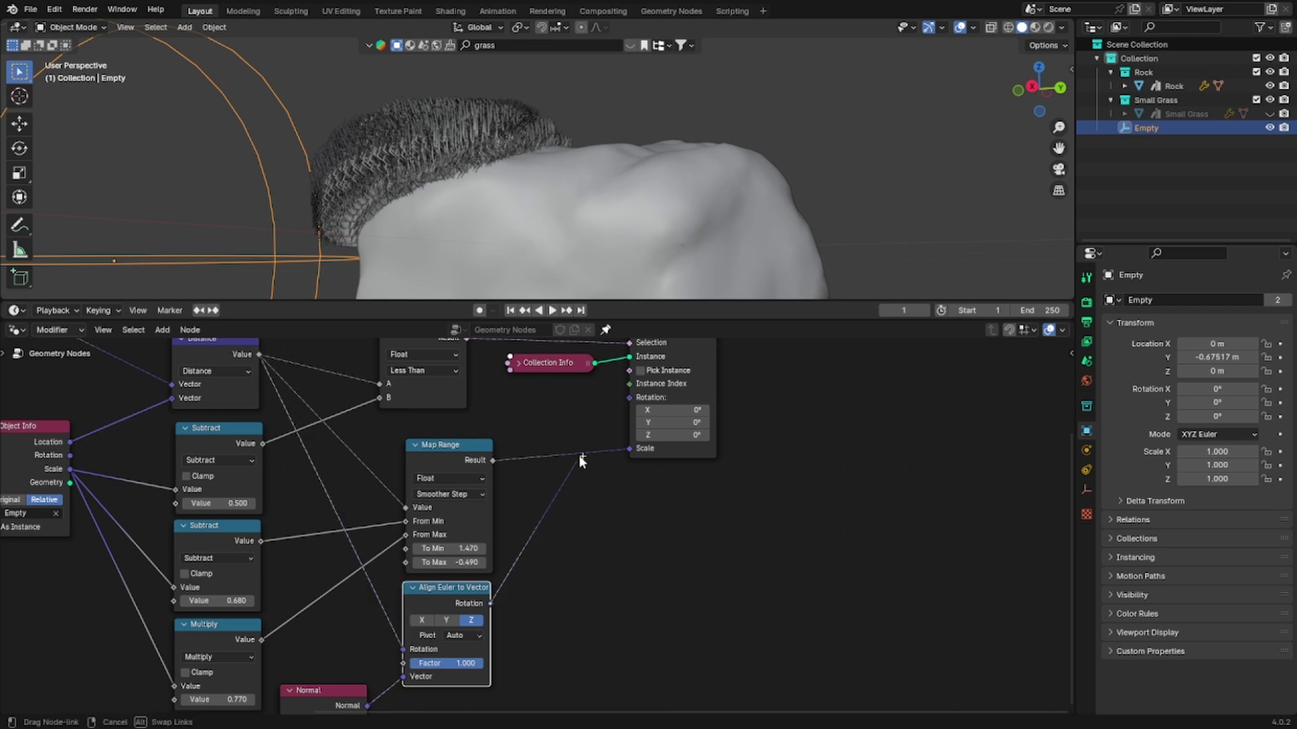
drag(582, 446, 627, 397)
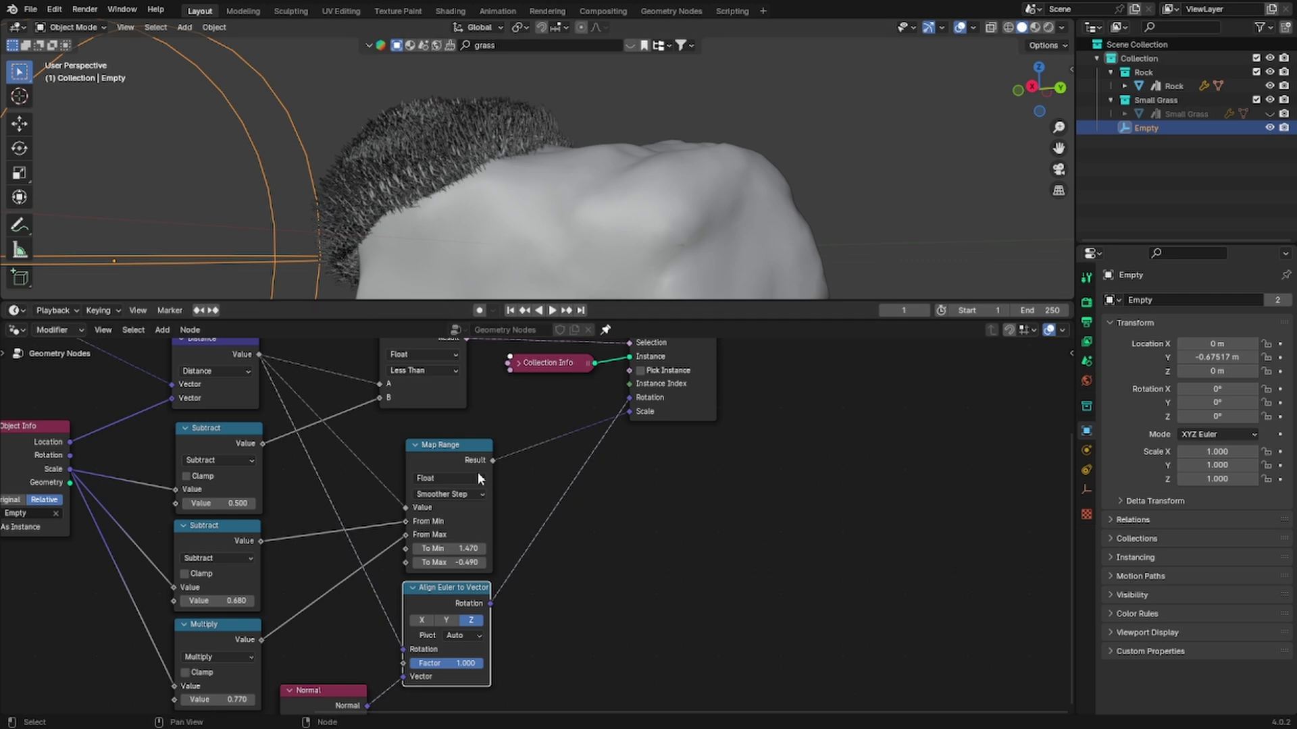
Step: Scale the sphere Empty to 0.879, shrinking the grass to a small patch on the near edge
middle_drag(421, 181, 392, 192)
key(s)
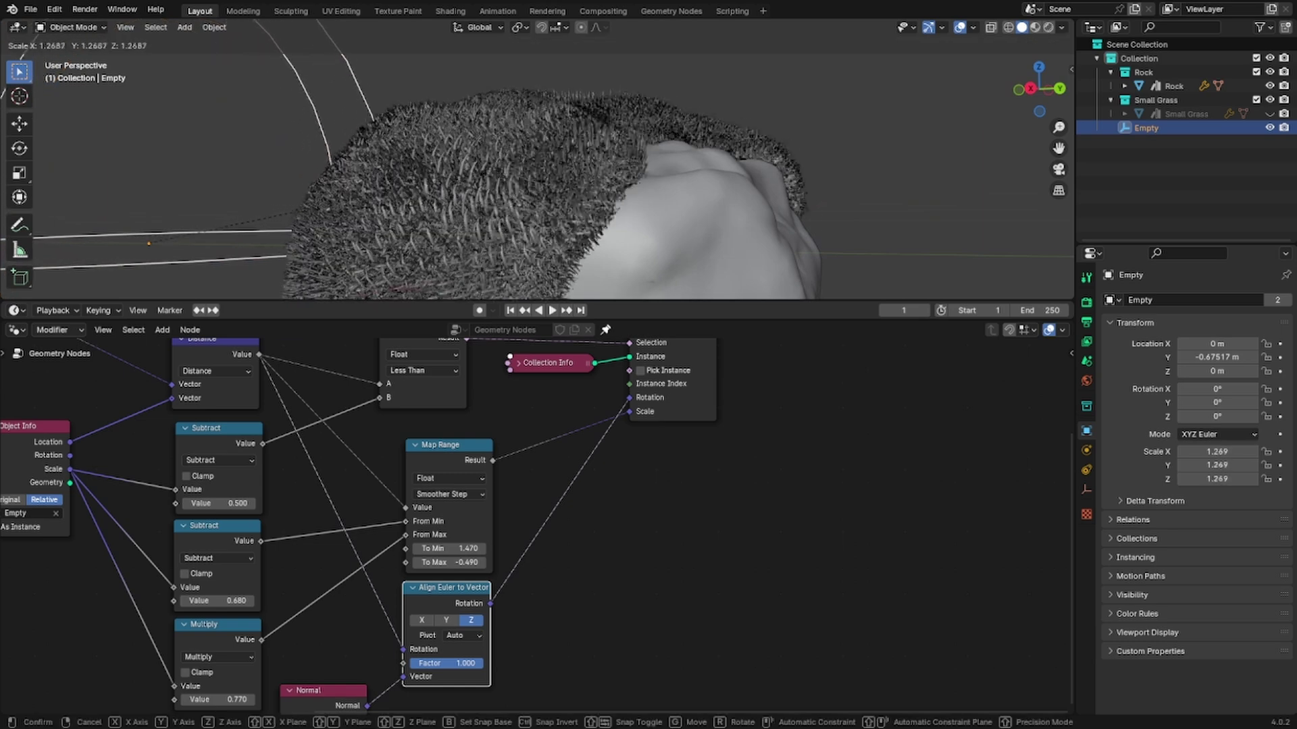
scroll(574, 203, down, 5)
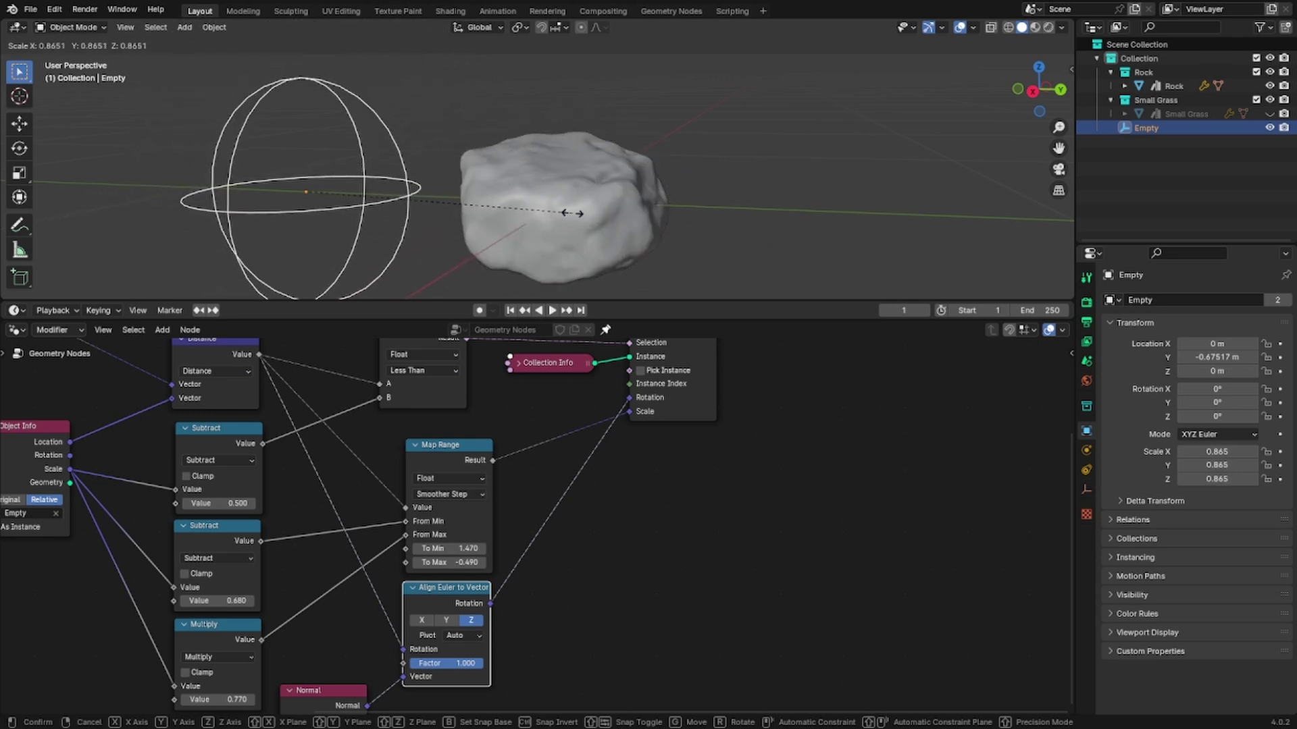
shift+middle_drag(574, 218, 561, 202)
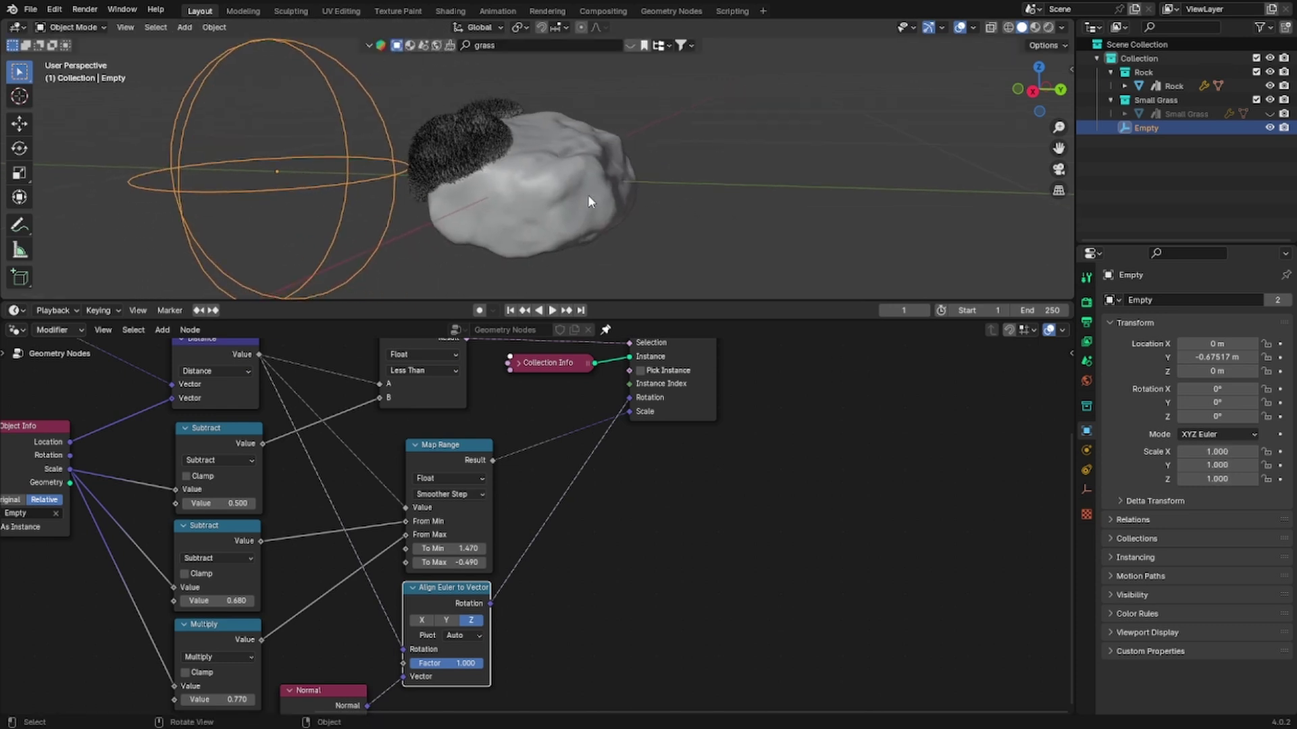
click(530, 191)
scroll(531, 180, up, 3)
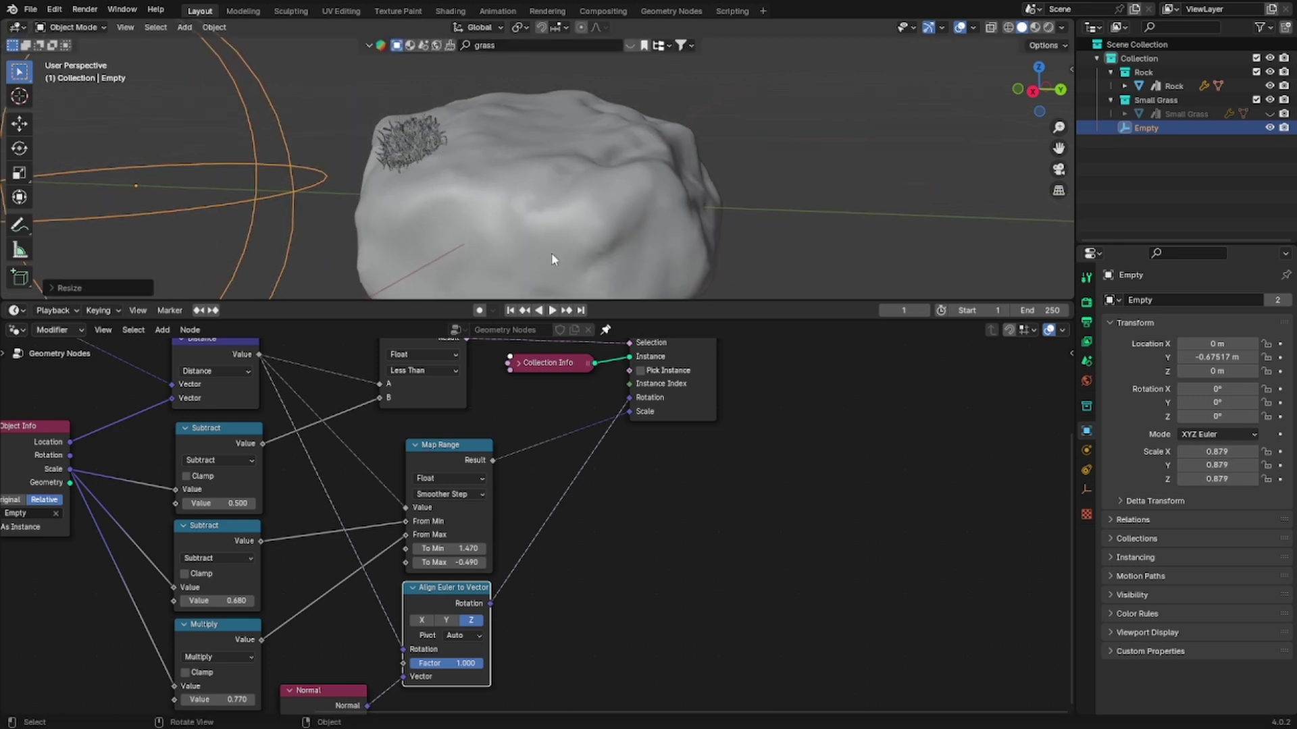
Step: Move Group Output and Join Geometry further right to make room
middle_drag(592, 307, 427, 492)
drag(477, 423, 687, 410)
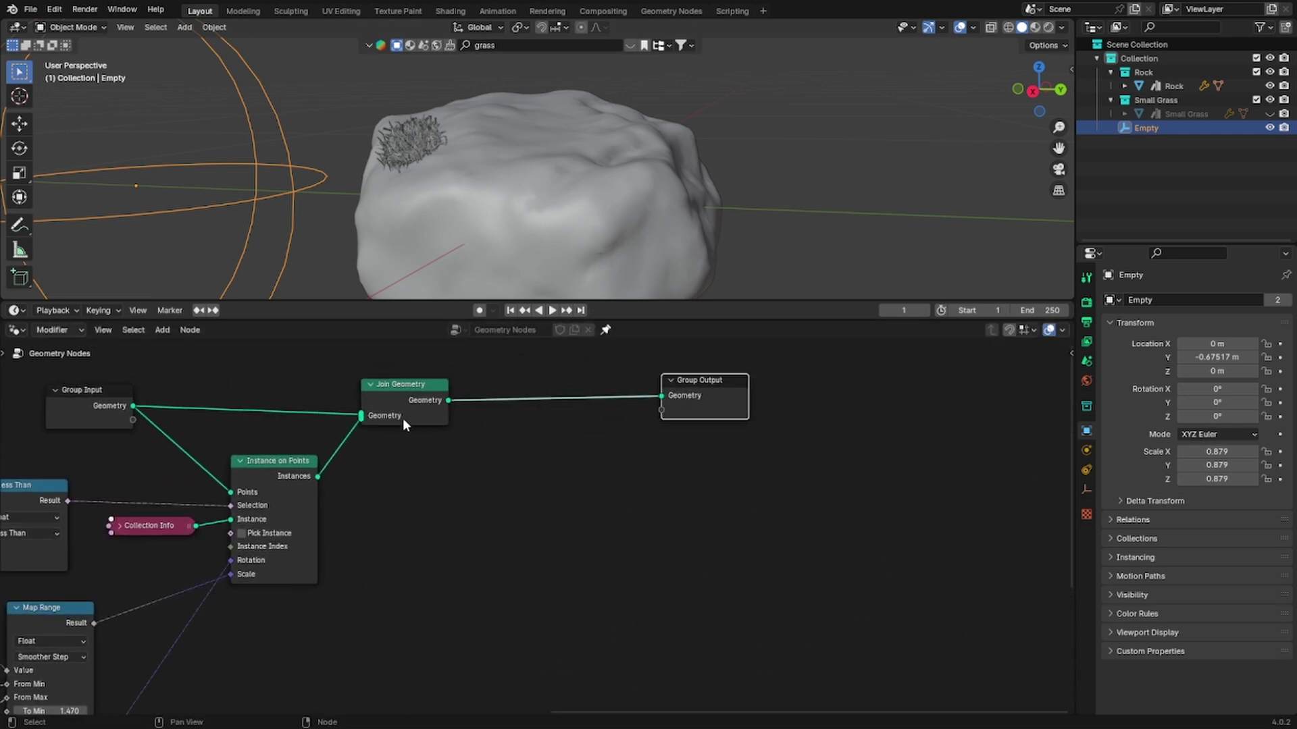
drag(405, 415, 587, 408)
Step: Insert a Set Position node on the Instance on Points–Join Geometry link, then search for Vector Math
key(shift+a)
text(set po)
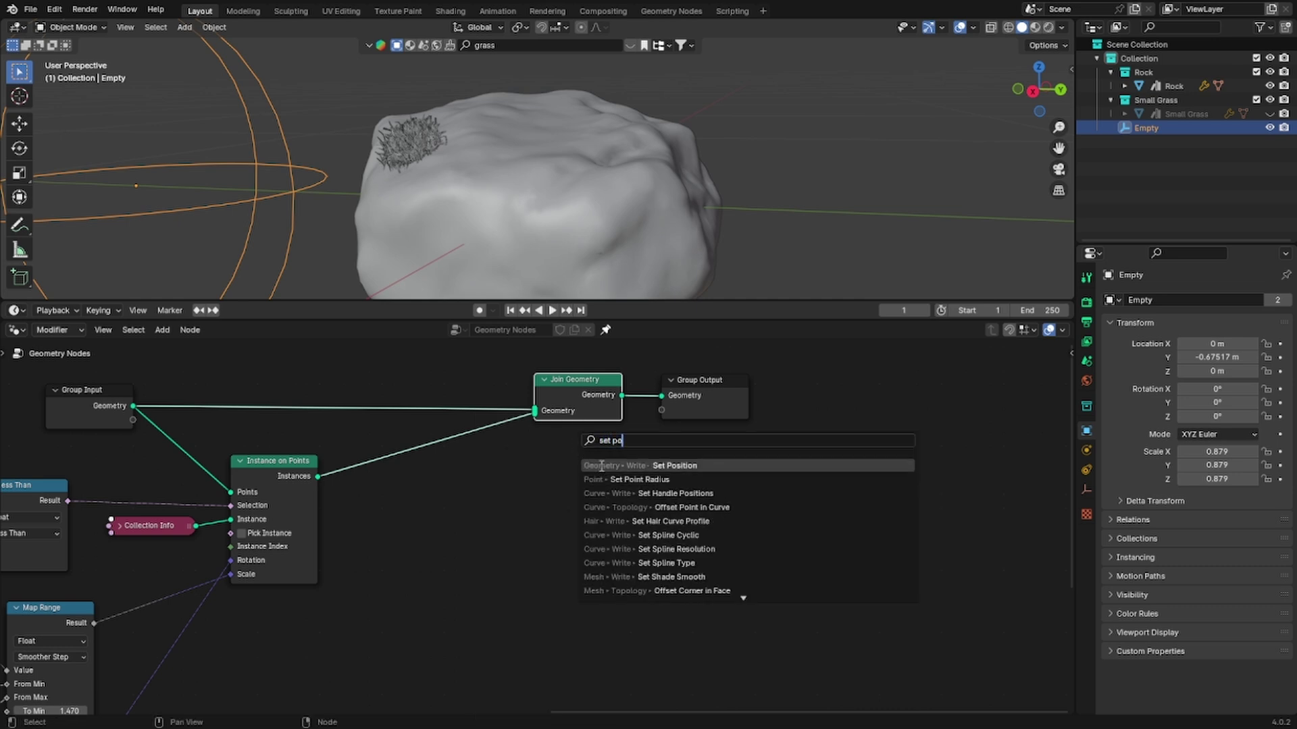
key(Return)
click(440, 502)
scroll(500, 588, down, 5)
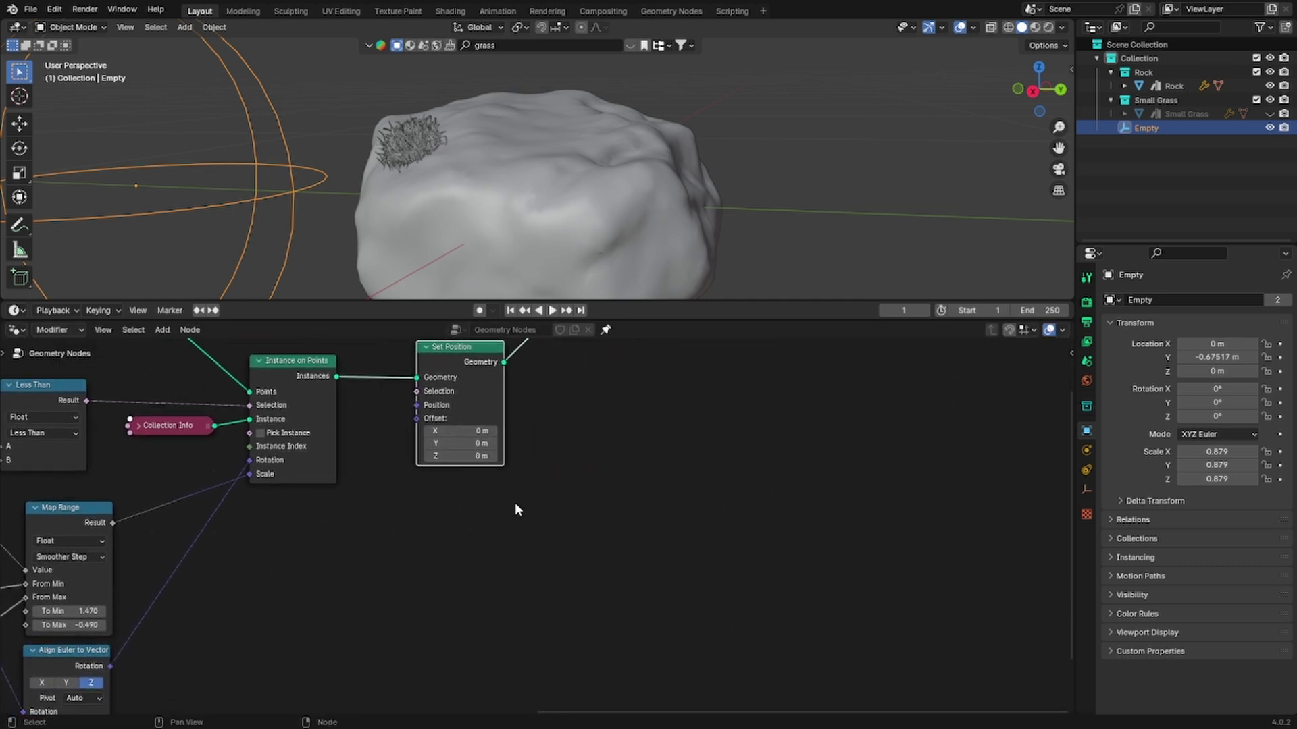
key(shift+a)
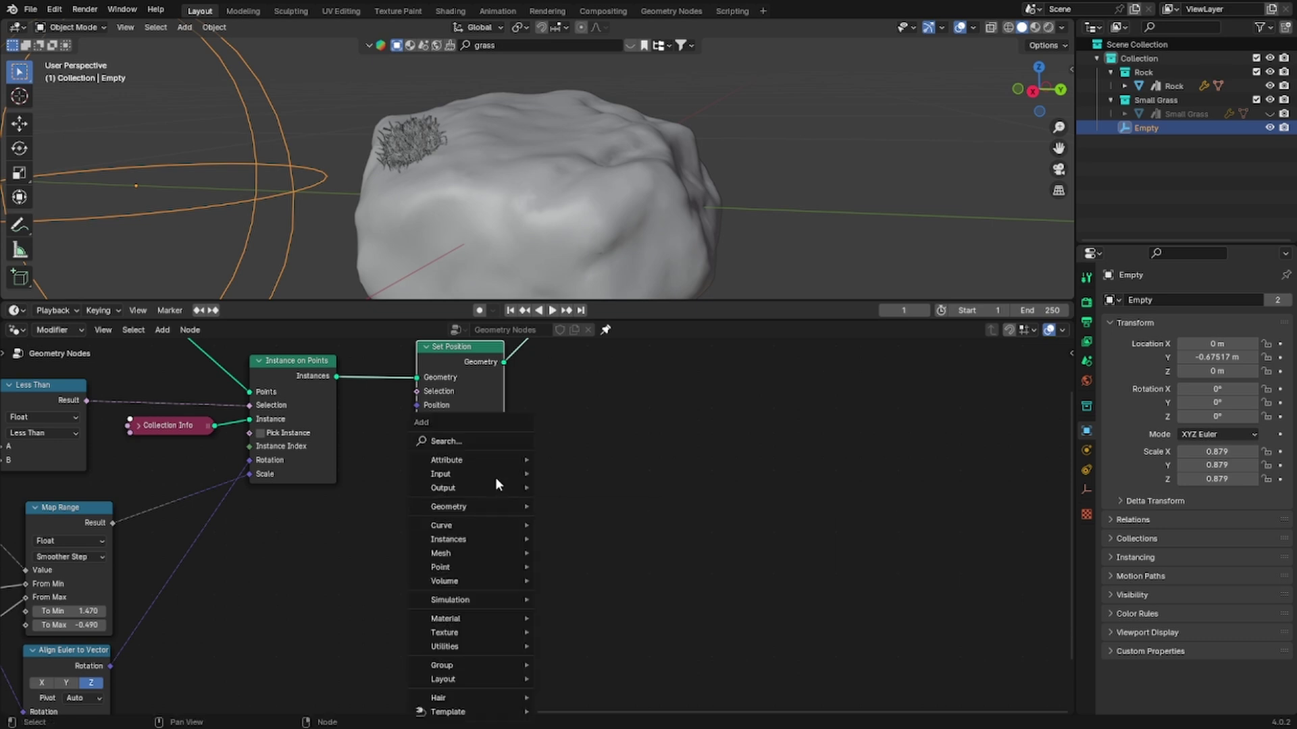
text(ve)
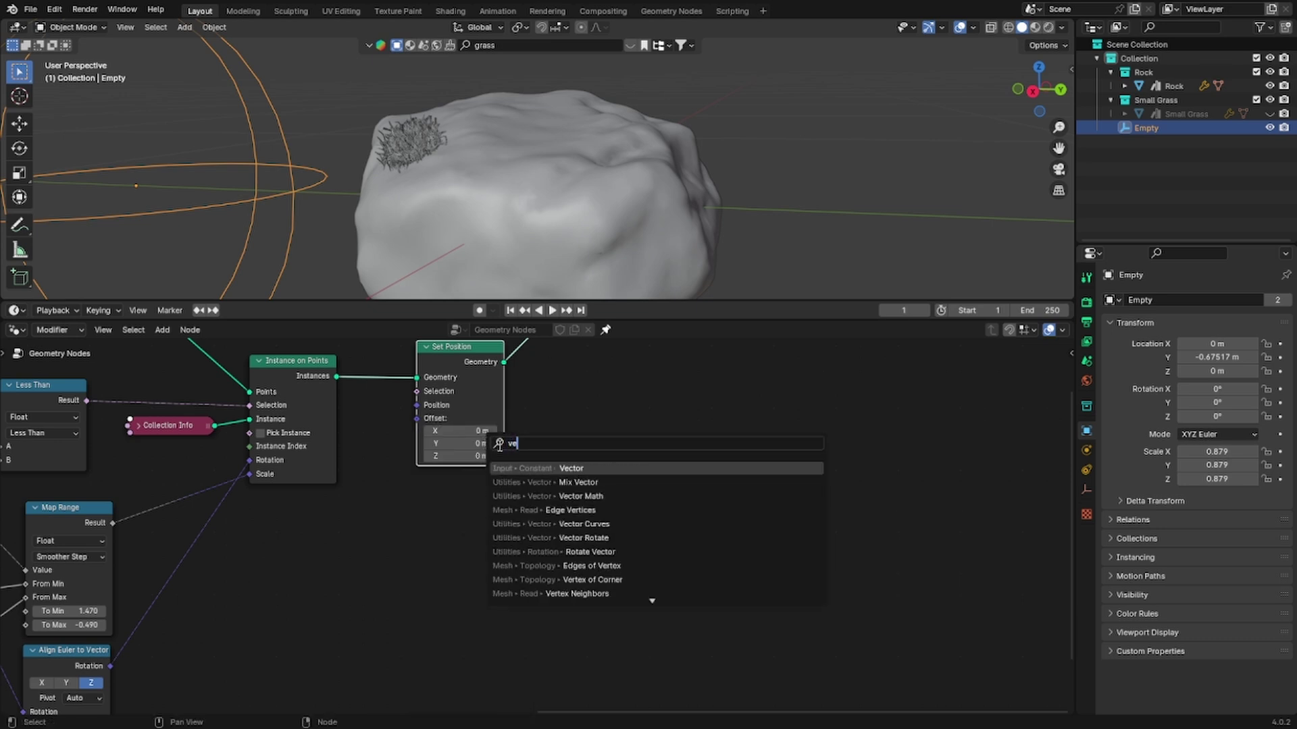
text(ctor math)
Step: Add a Vector Math node set to Subtract
key(Return)
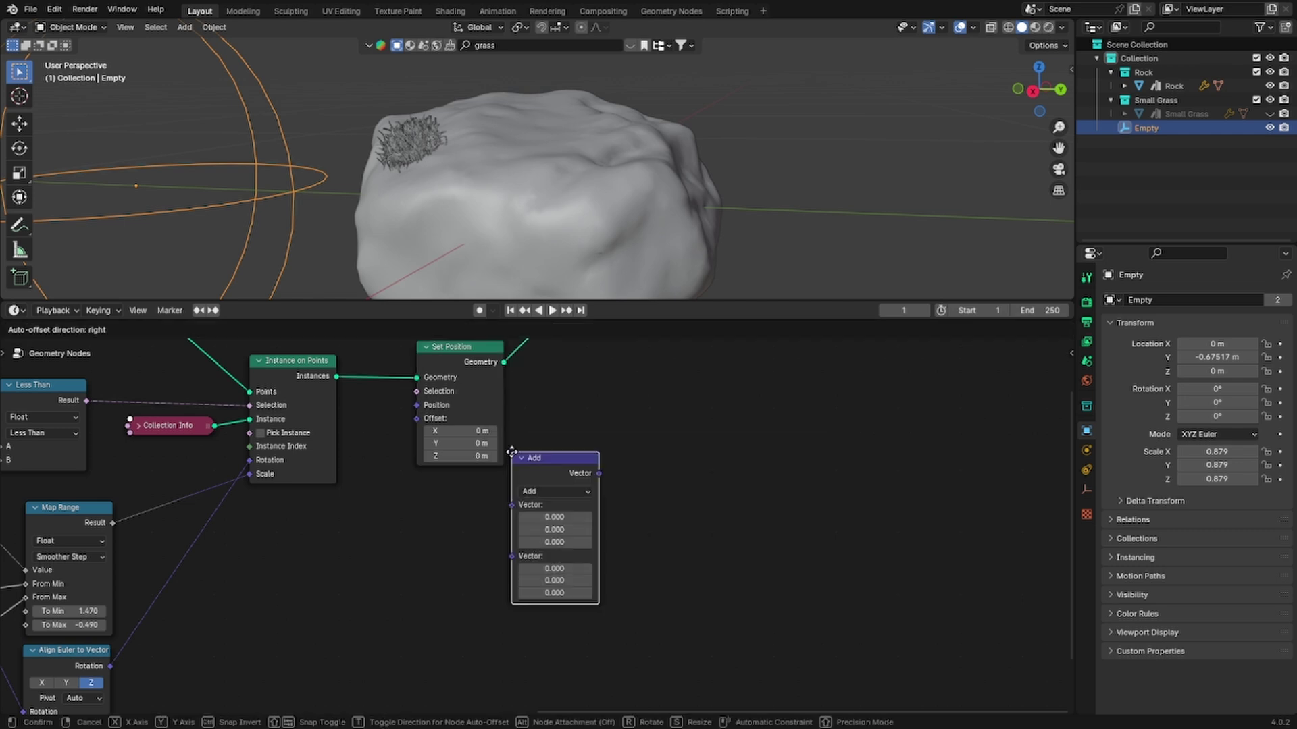
click(417, 476)
click(464, 514)
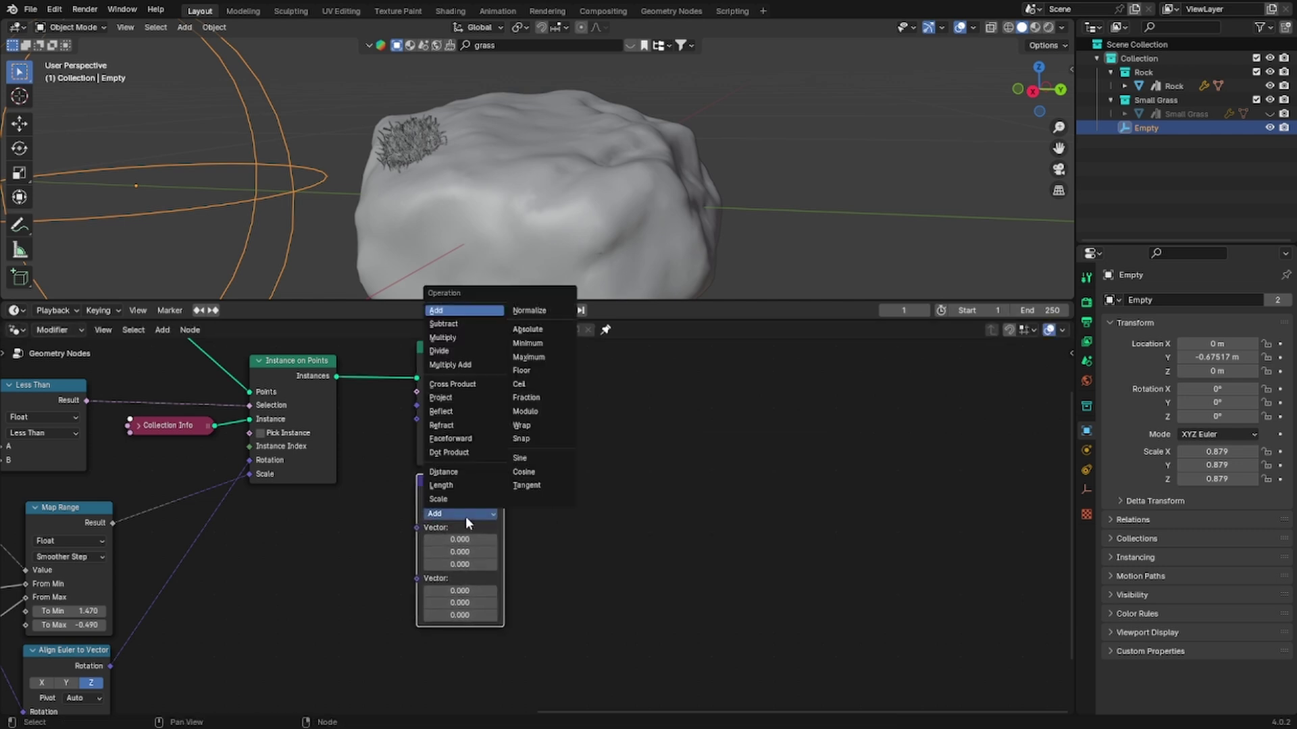
click(467, 321)
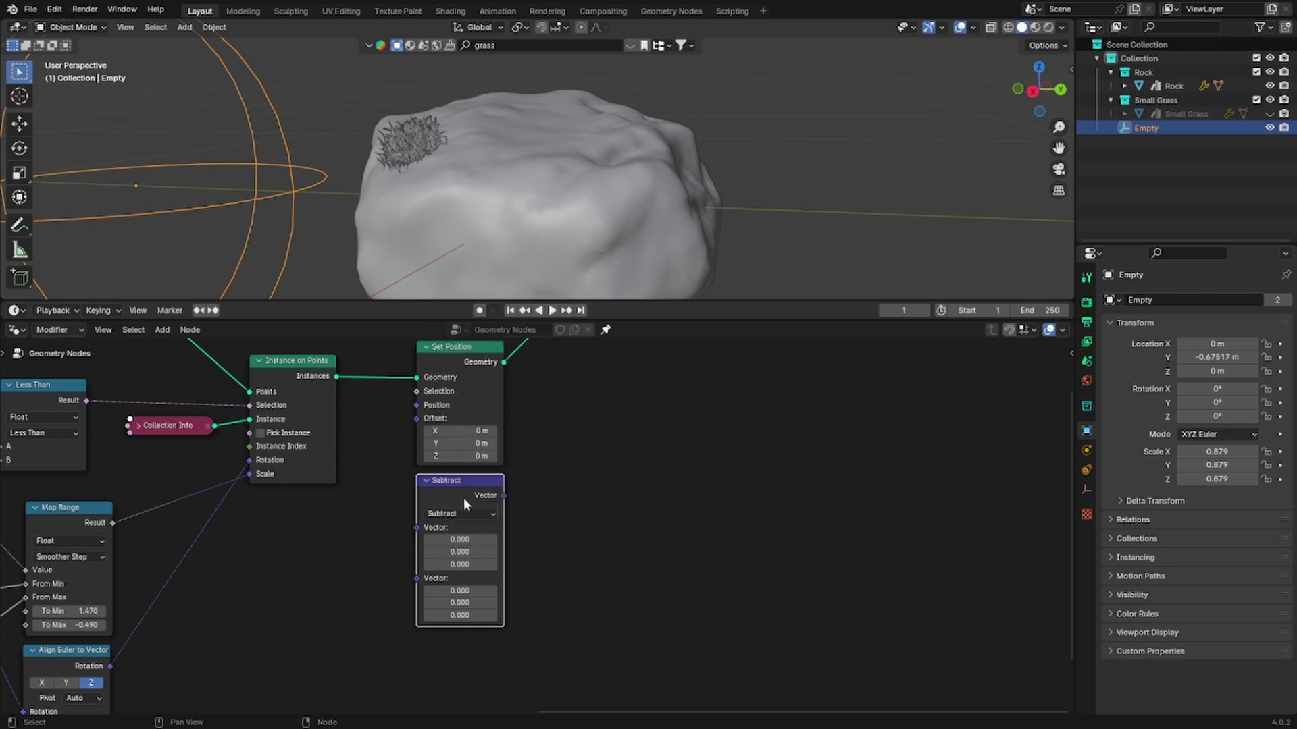
Step: Duplicate it as a vector Multiply feeding Subtract, and route Subtract into Set Position Offset
key(shift+d)
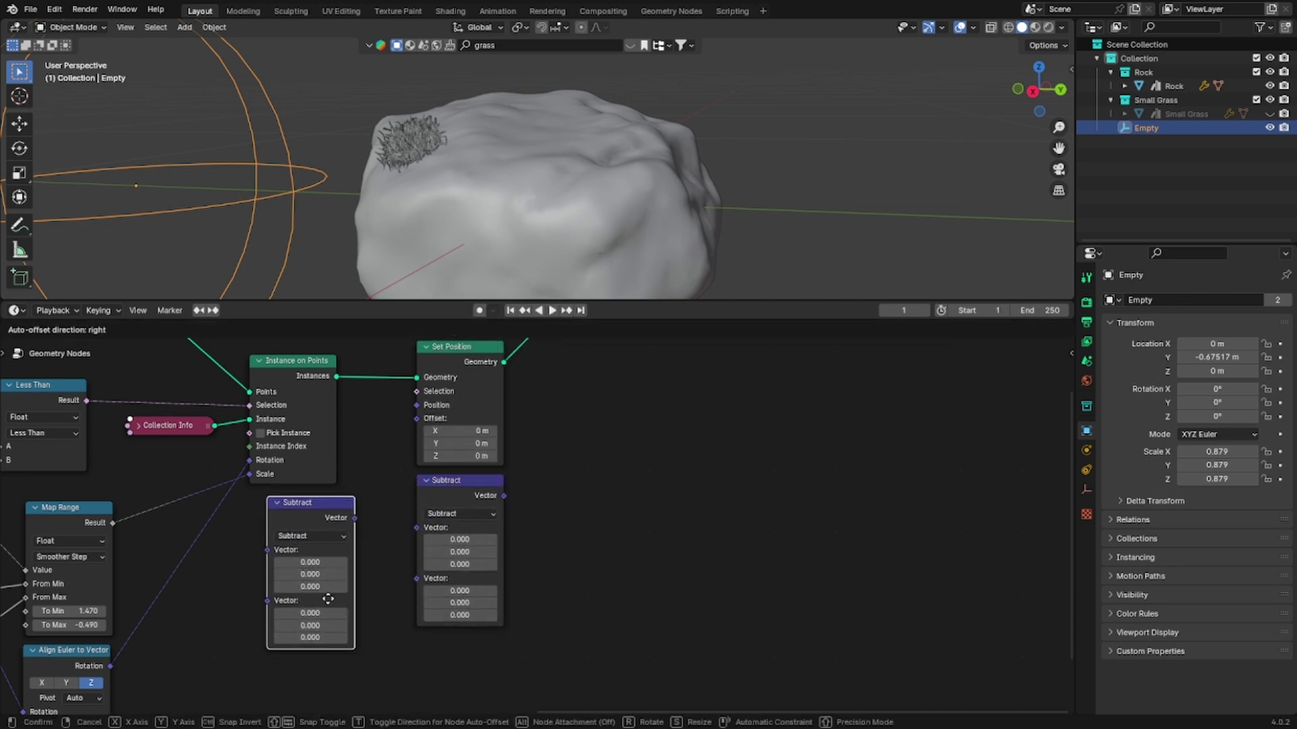
click(316, 545)
click(313, 536)
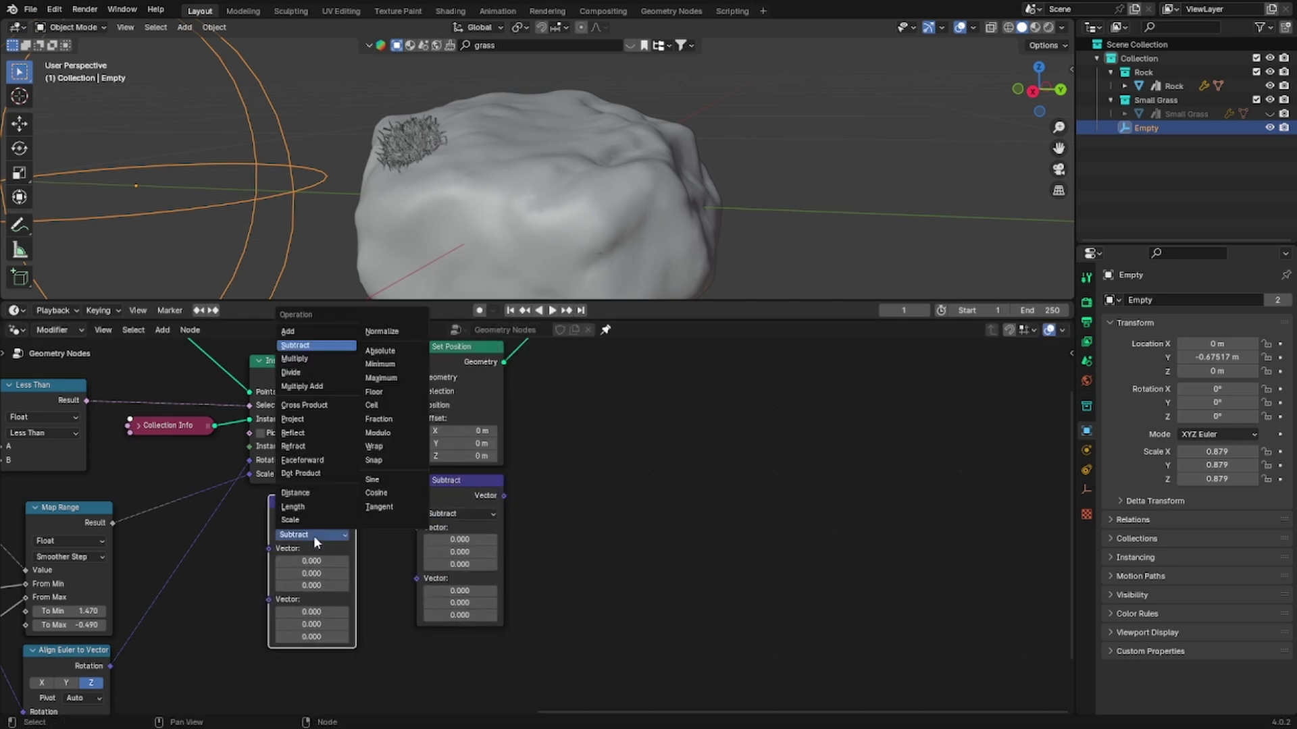
click(319, 354)
drag(356, 517, 416, 528)
drag(503, 495, 417, 420)
middle_drag(407, 650, 424, 570)
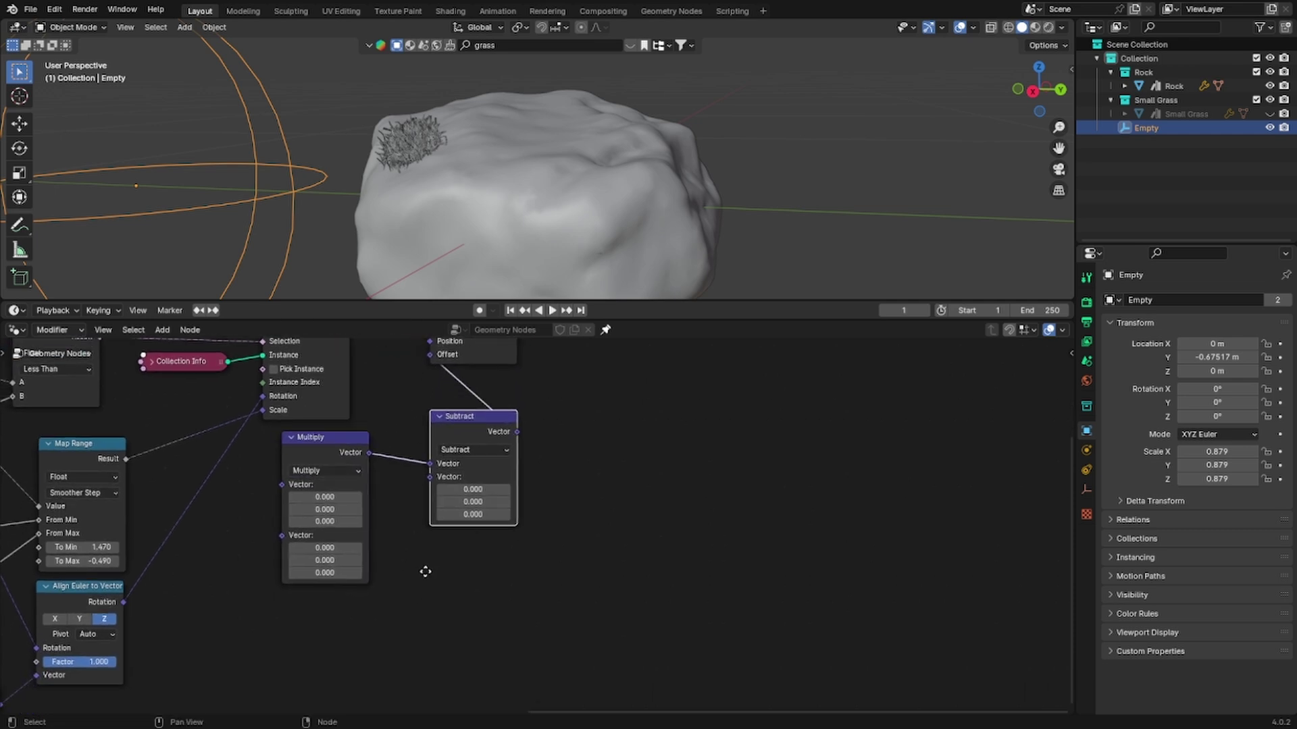
Step: Move the vector Multiply below Subtract and add a Position node
drag(318, 451, 466, 547)
middle_drag(475, 607, 422, 464)
key(shift+a)
text(position)
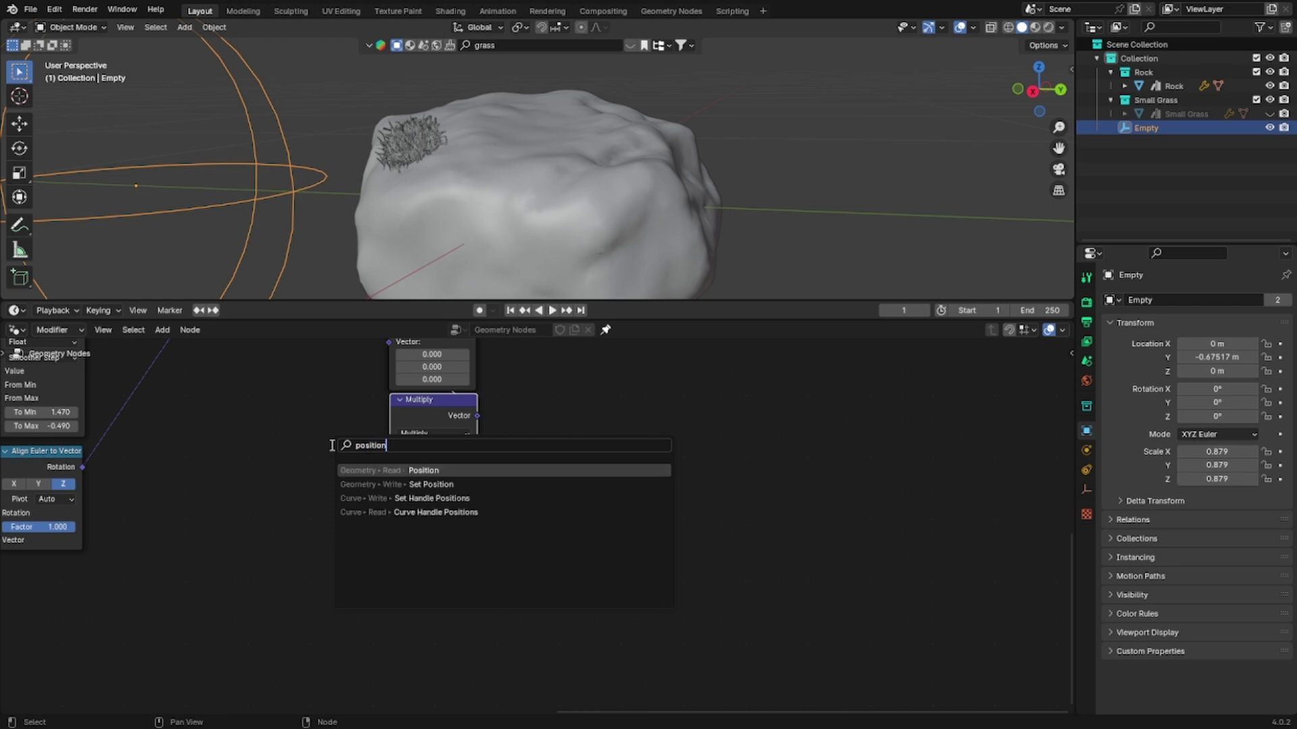
key(Return)
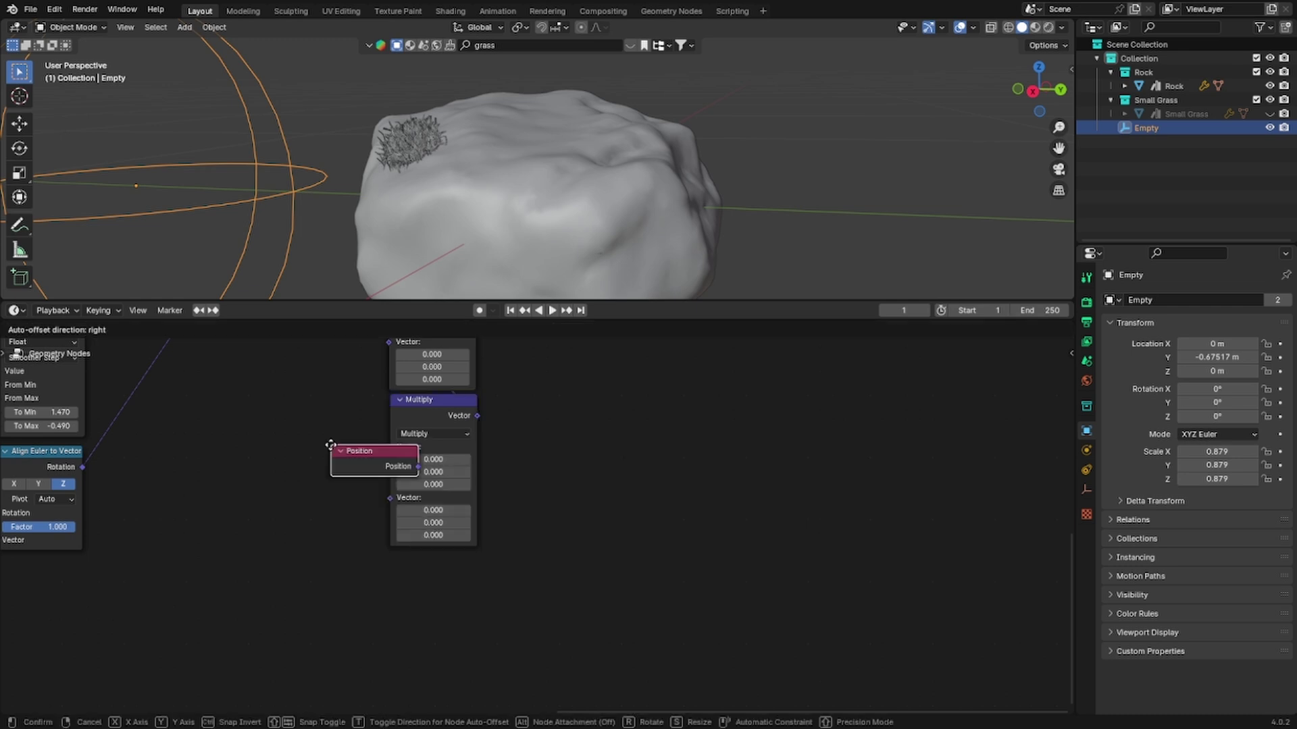
click(247, 433)
Step: Feed Position and a Math Add node (0.500 + 0.500) into Multiply's Vector inputs
drag(335, 454, 389, 442)
click(338, 451)
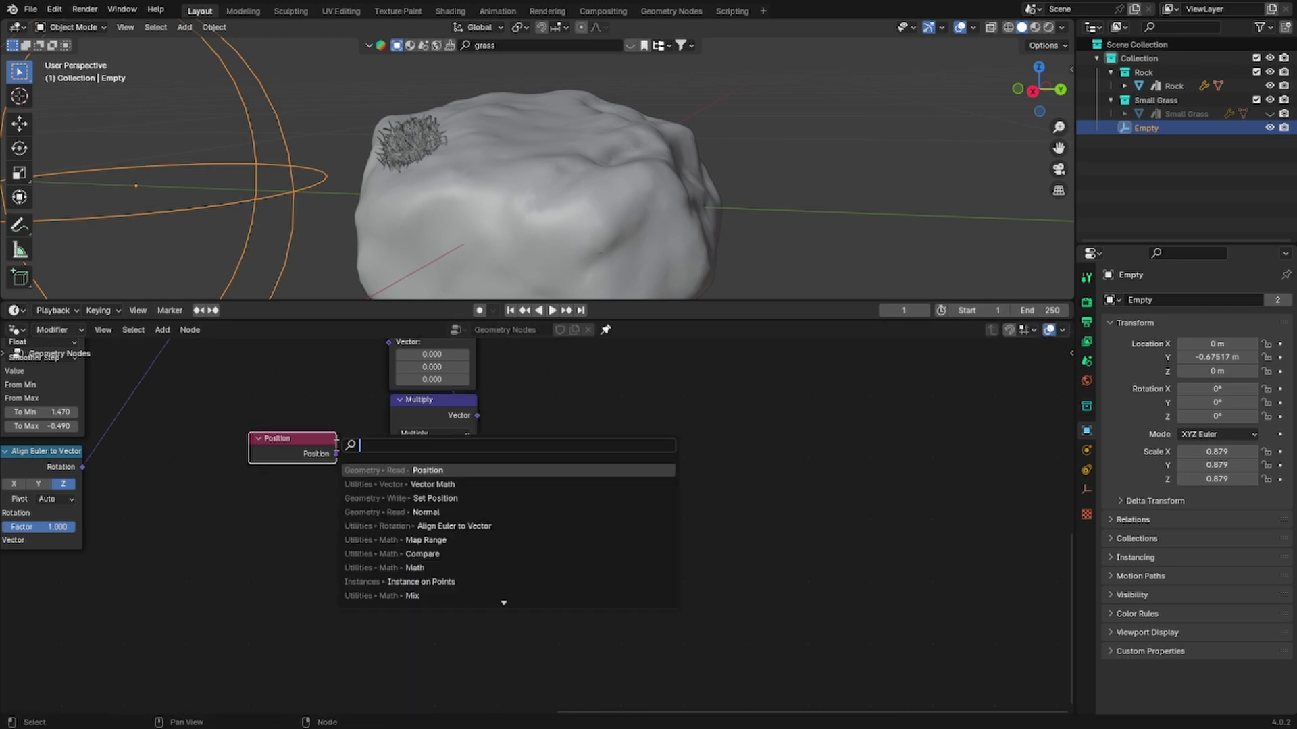
text(math)
key(Return)
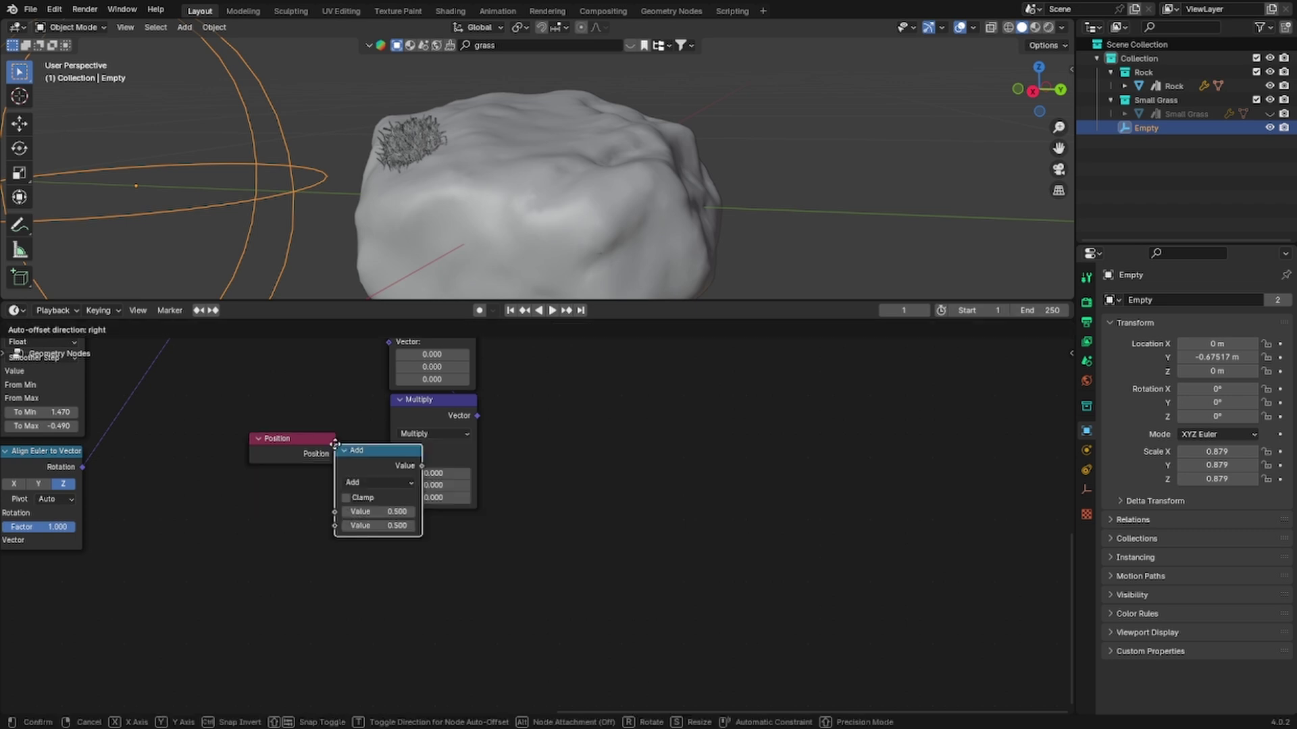
click(249, 488)
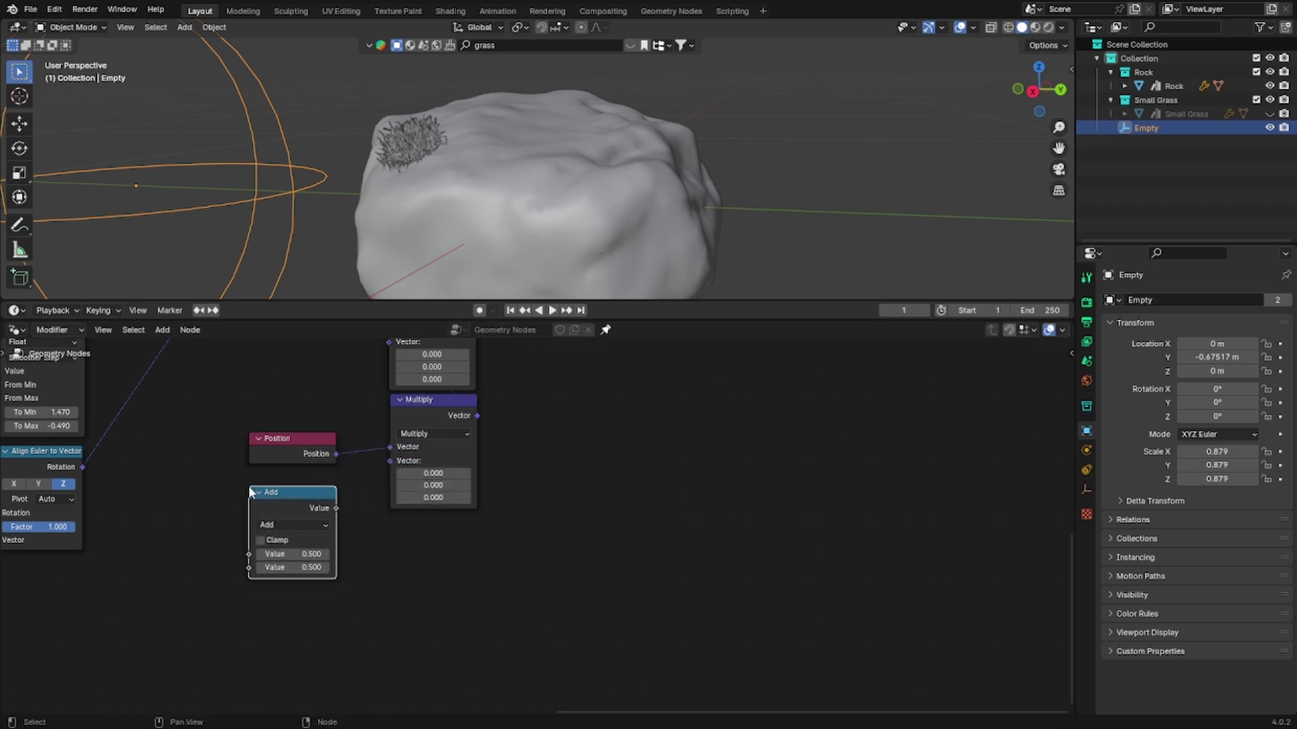
drag(384, 474, 391, 462)
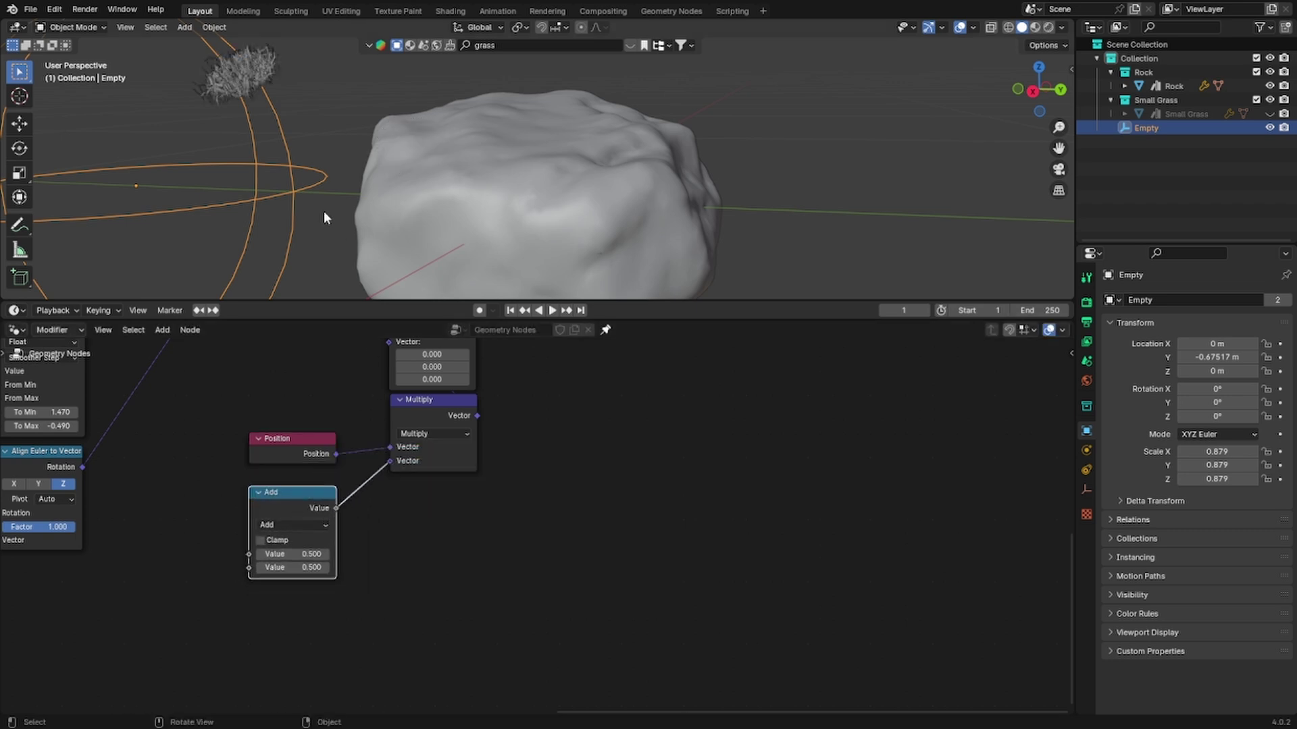
middle_drag(268, 192, 316, 133)
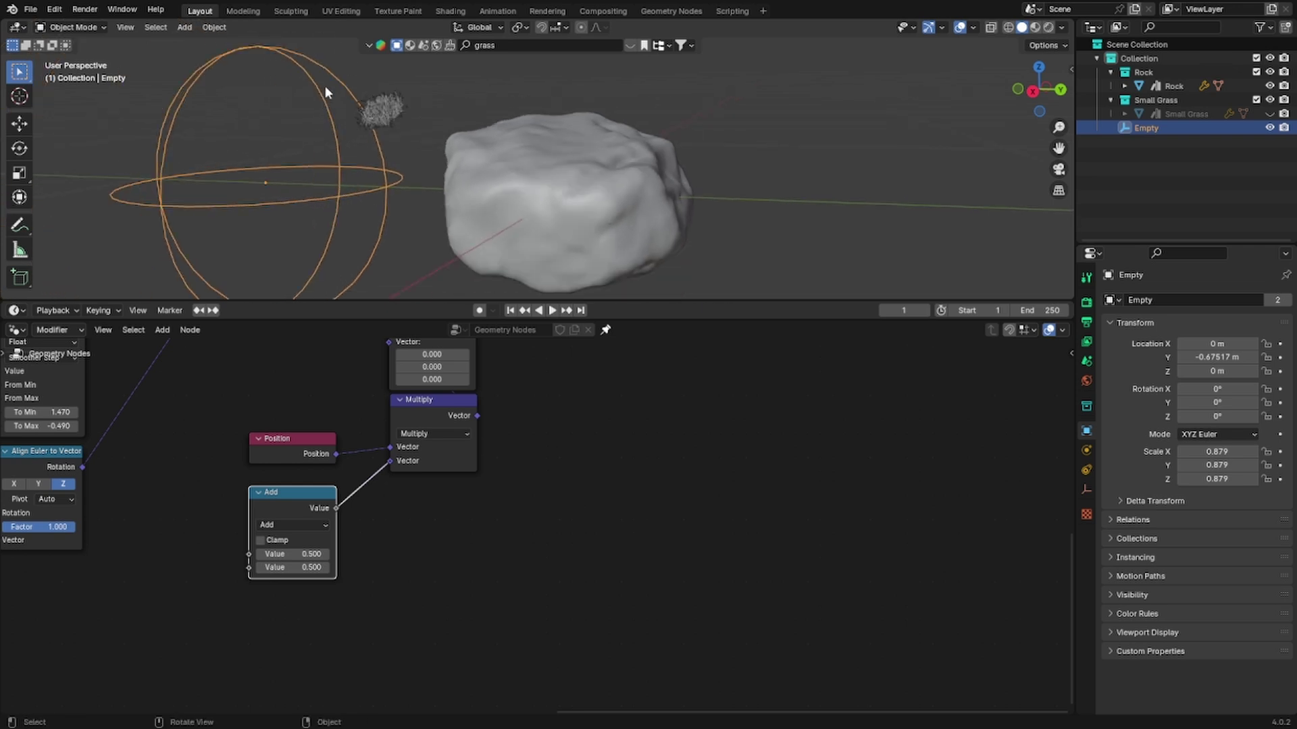
scroll(280, 564, down, 2)
scroll(271, 560, down, 1)
middle_drag(240, 562, 427, 552)
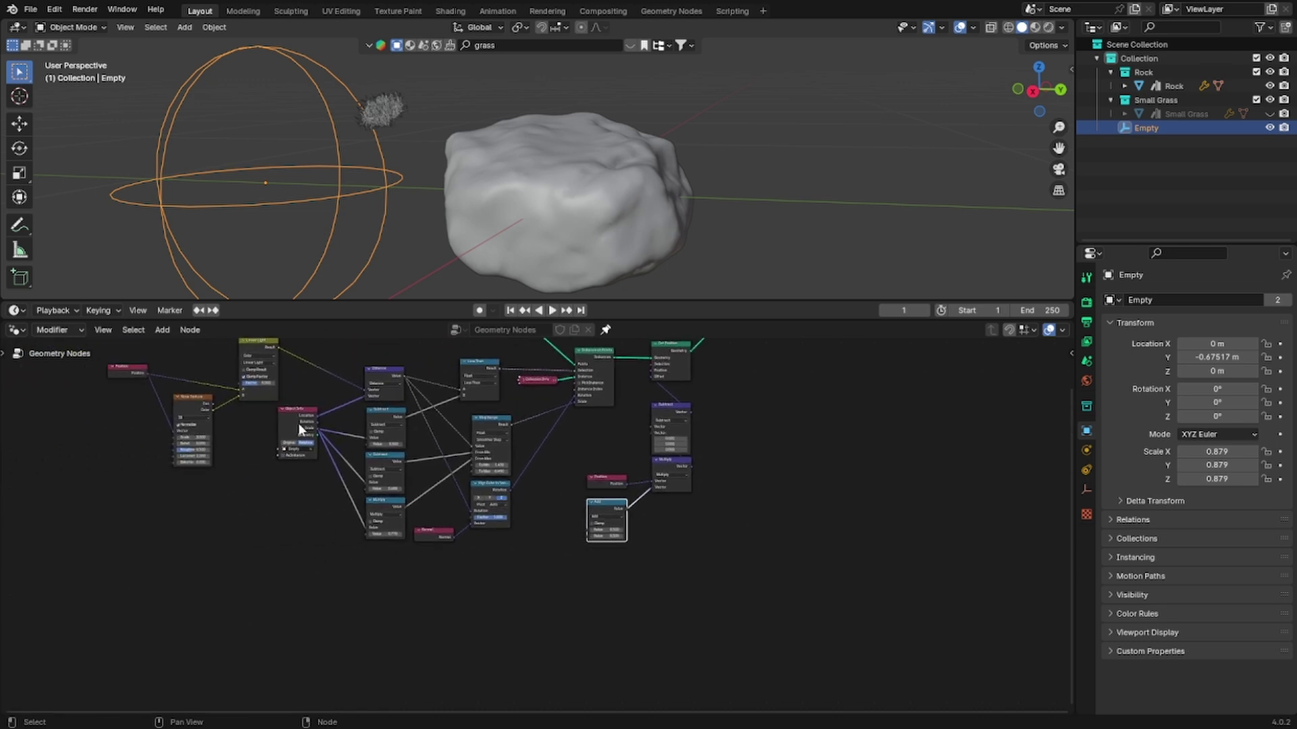
scroll(298, 423, up, 3)
scroll(261, 435, up, 2)
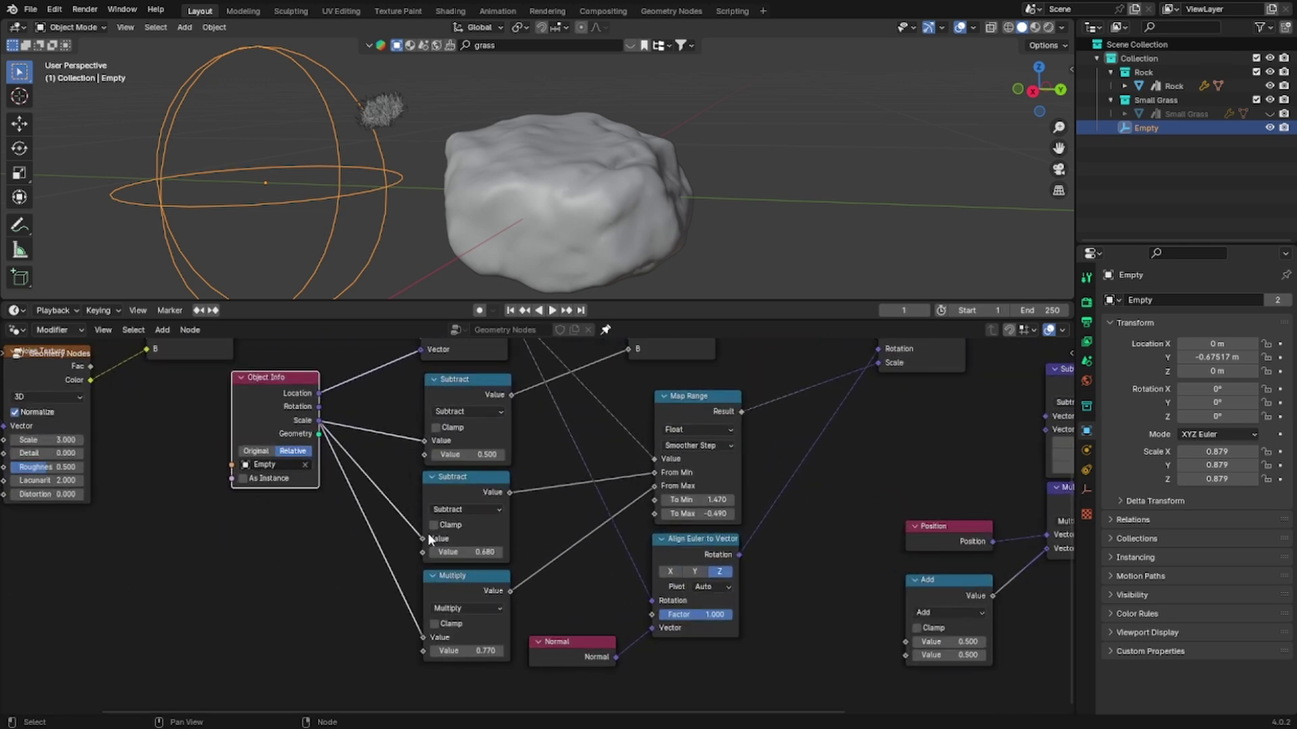
Step: Duplicate the Empty's Object Info node and place the copy below the Normal node
key(shift+d)
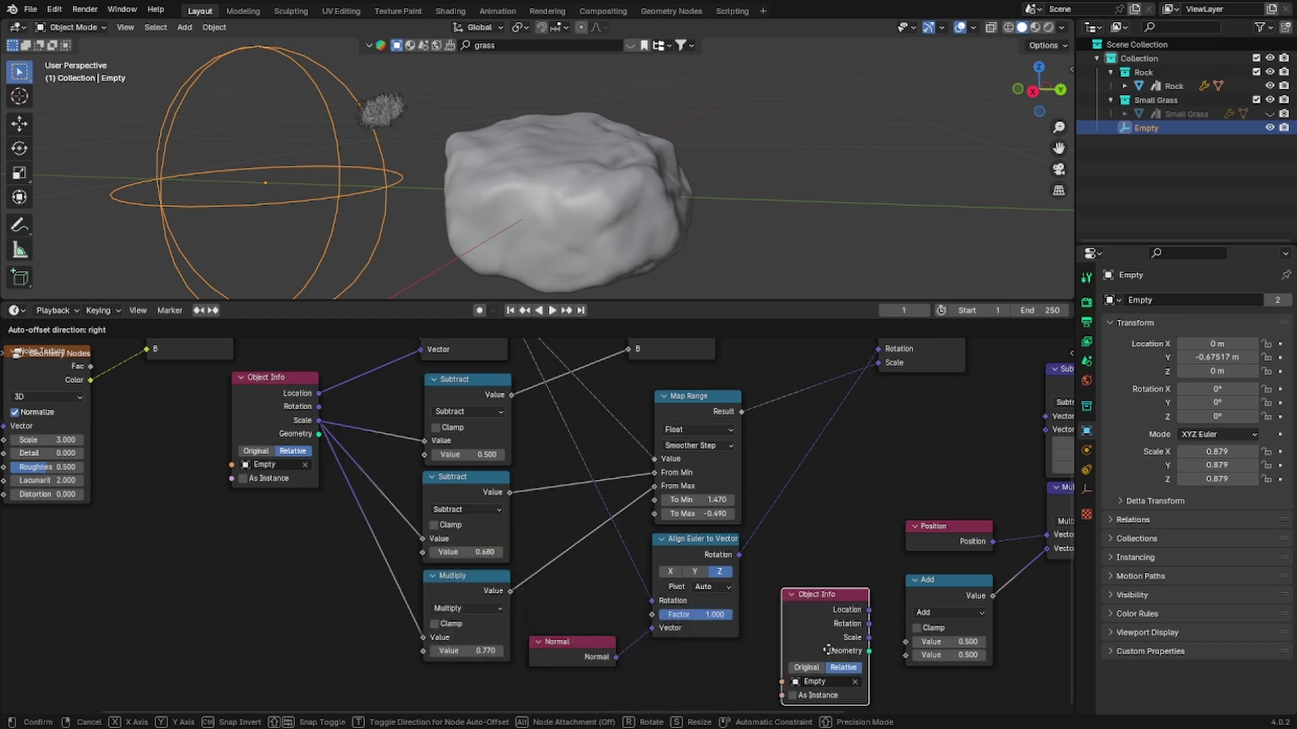
click(830, 630)
middle_drag(830, 630, 491, 451)
drag(493, 395, 358, 489)
Step: Add a Geometry Proximity node from the copy's Geometry and feed its Distance into Add's first Value
drag(439, 529, 441, 531)
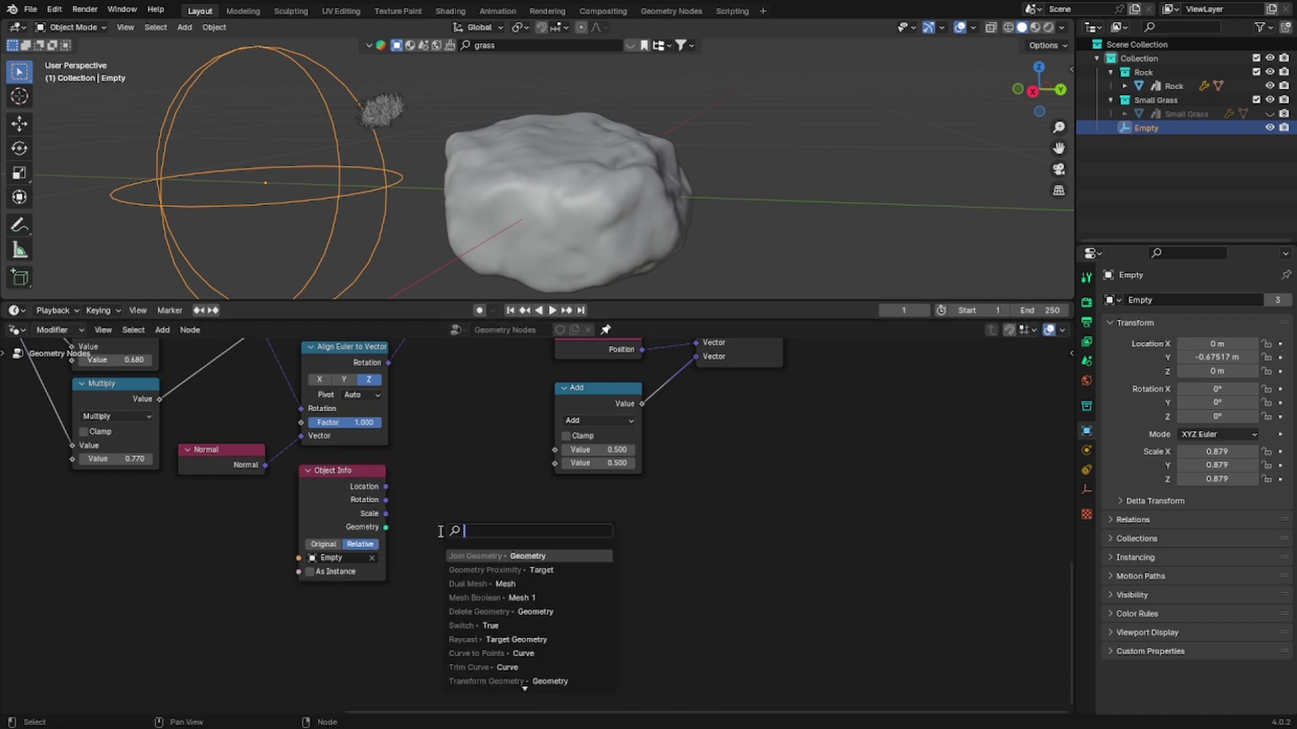
text(proximity)
key(Return)
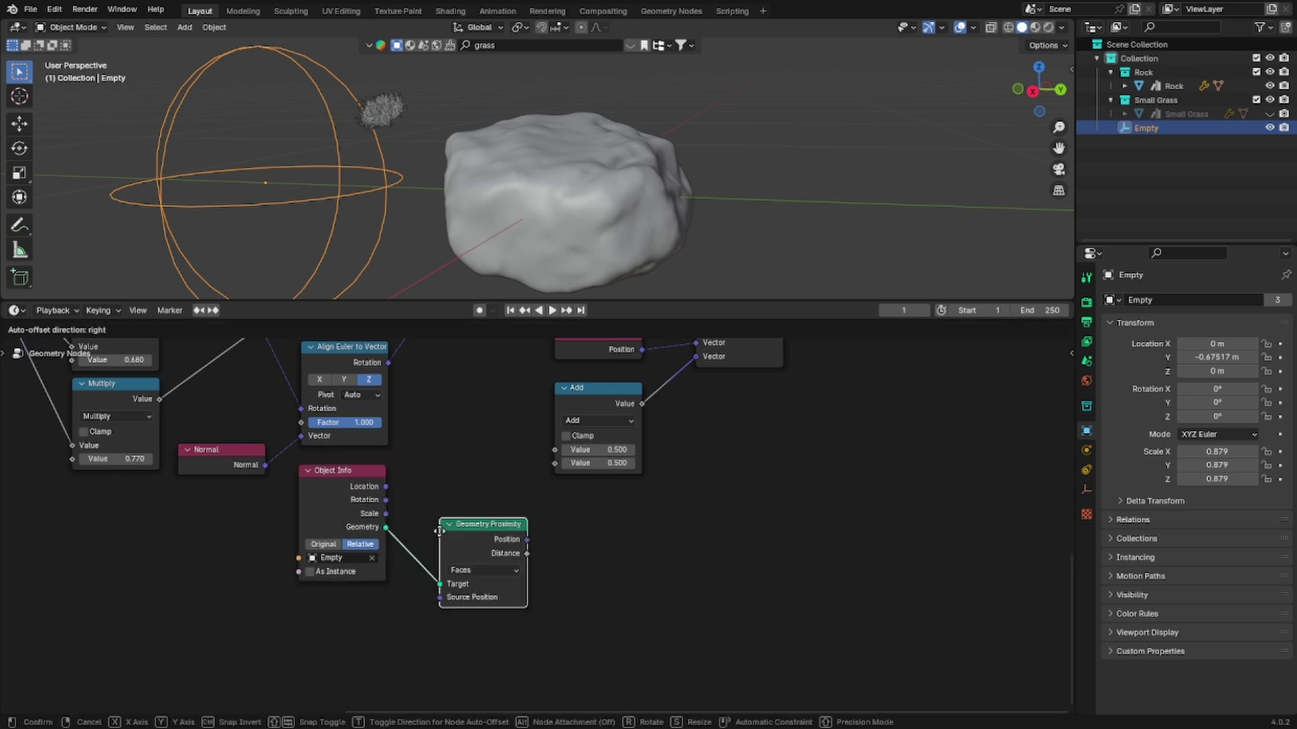
click(412, 487)
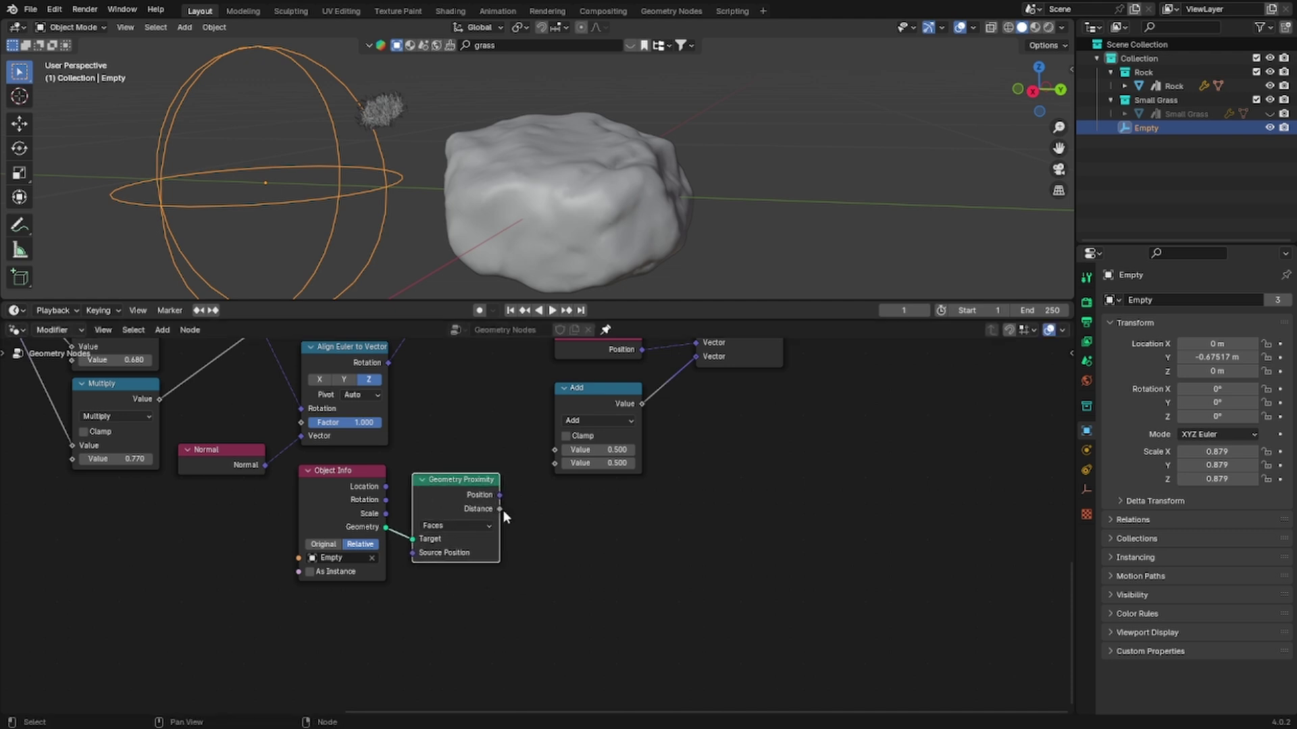
drag(504, 509, 554, 450)
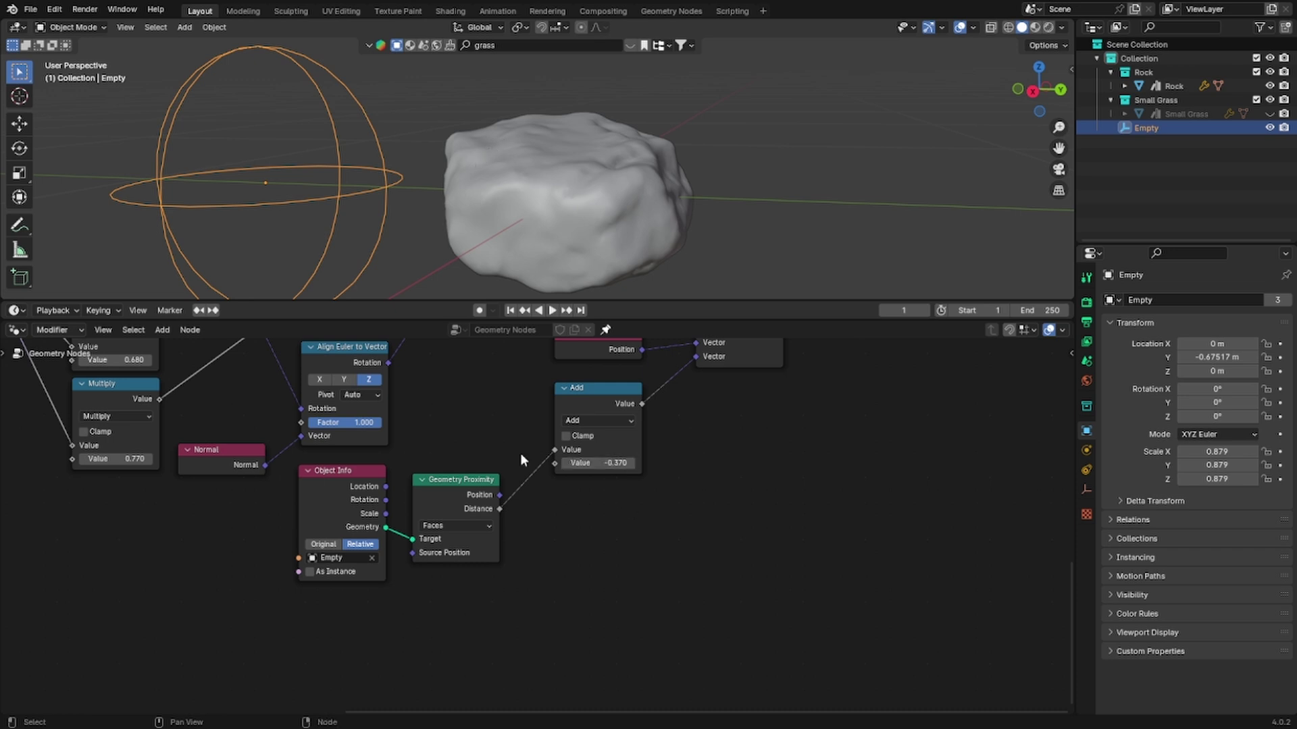
Step: Scale the Empty up to 1.412, checking it in wireframe and solid shading
key(shift+z)
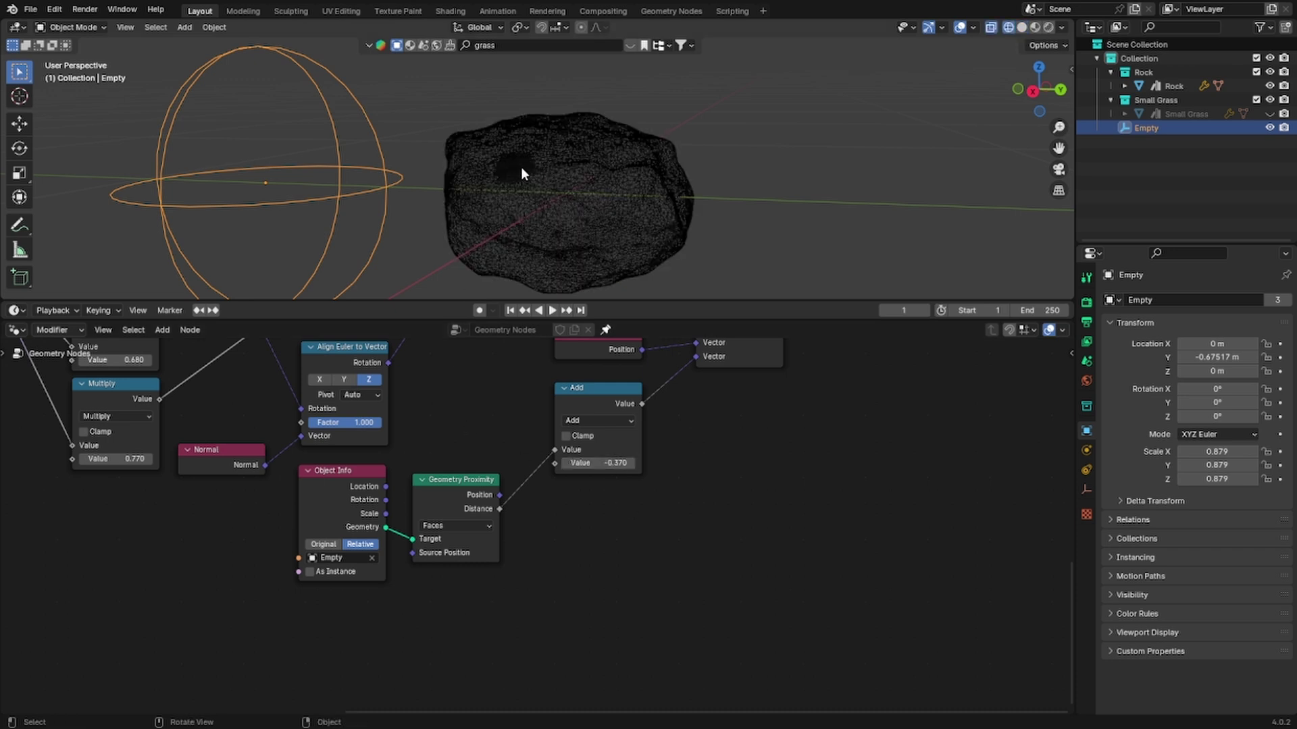
key(s)
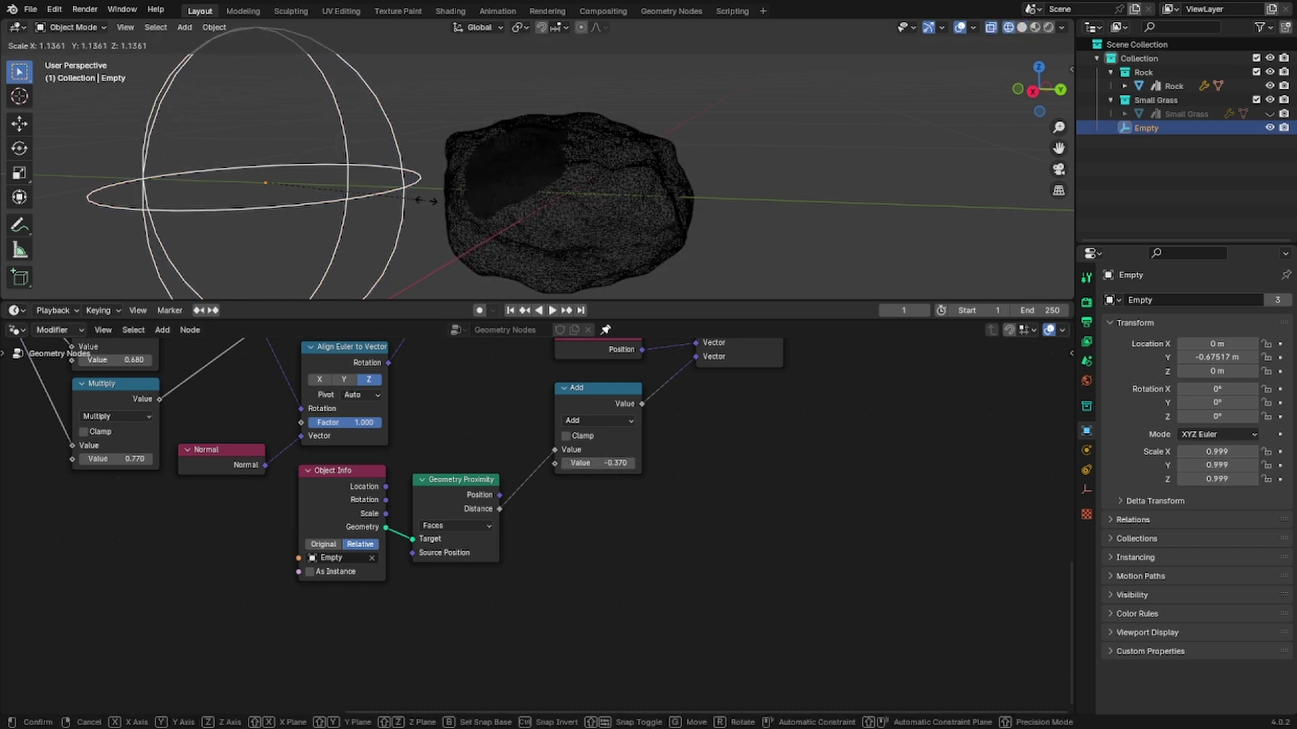
click(454, 205)
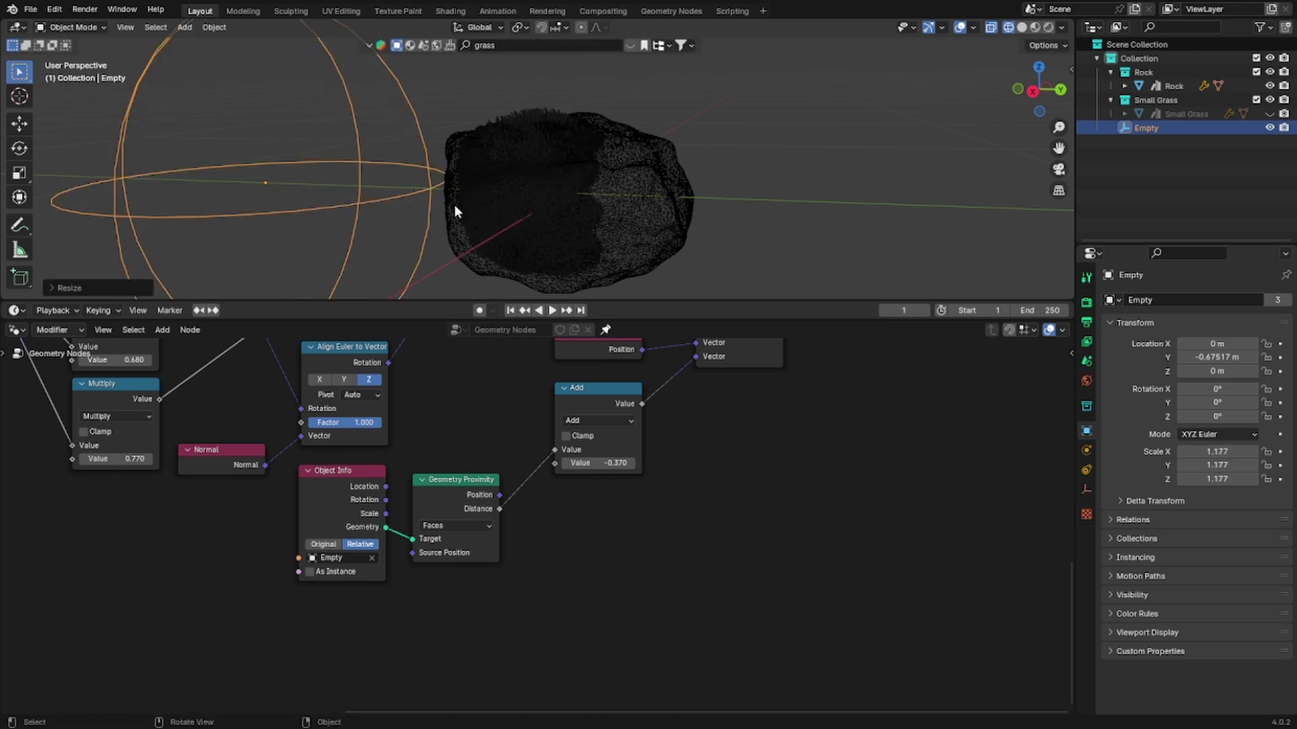
key(shift+z)
key(s)
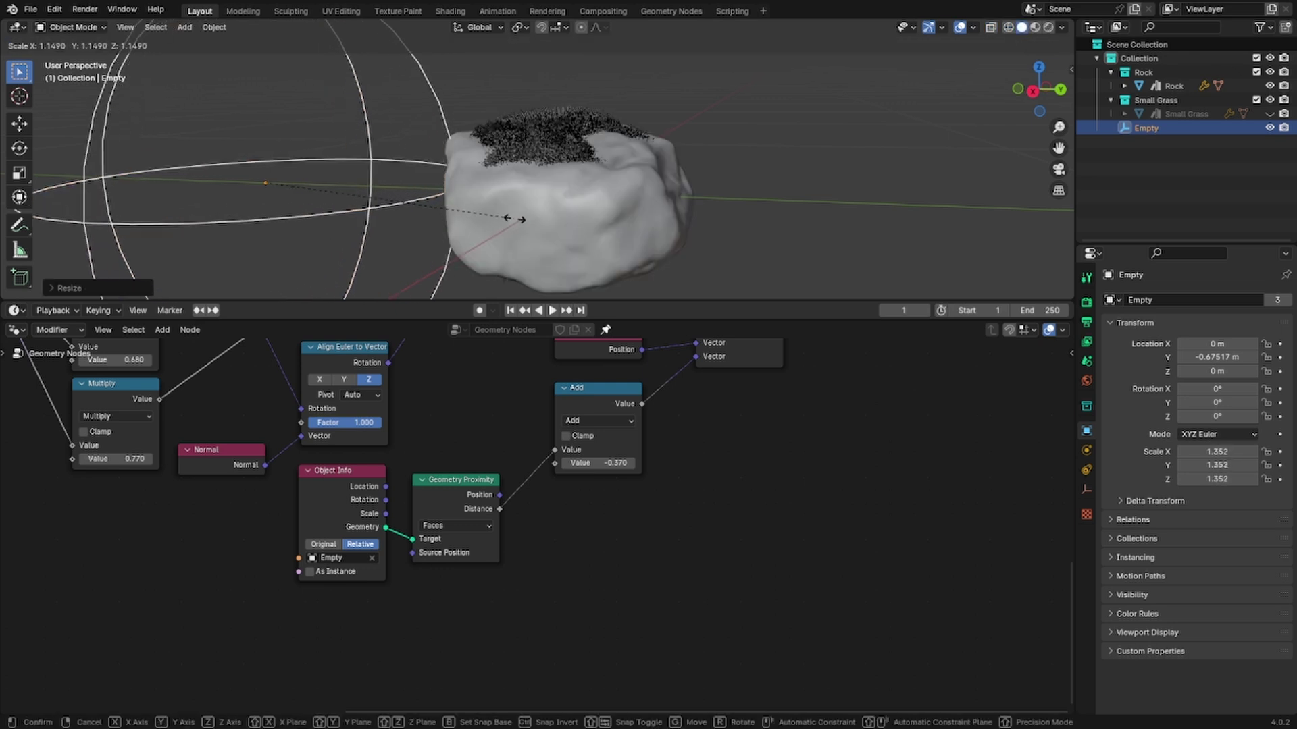
click(515, 253)
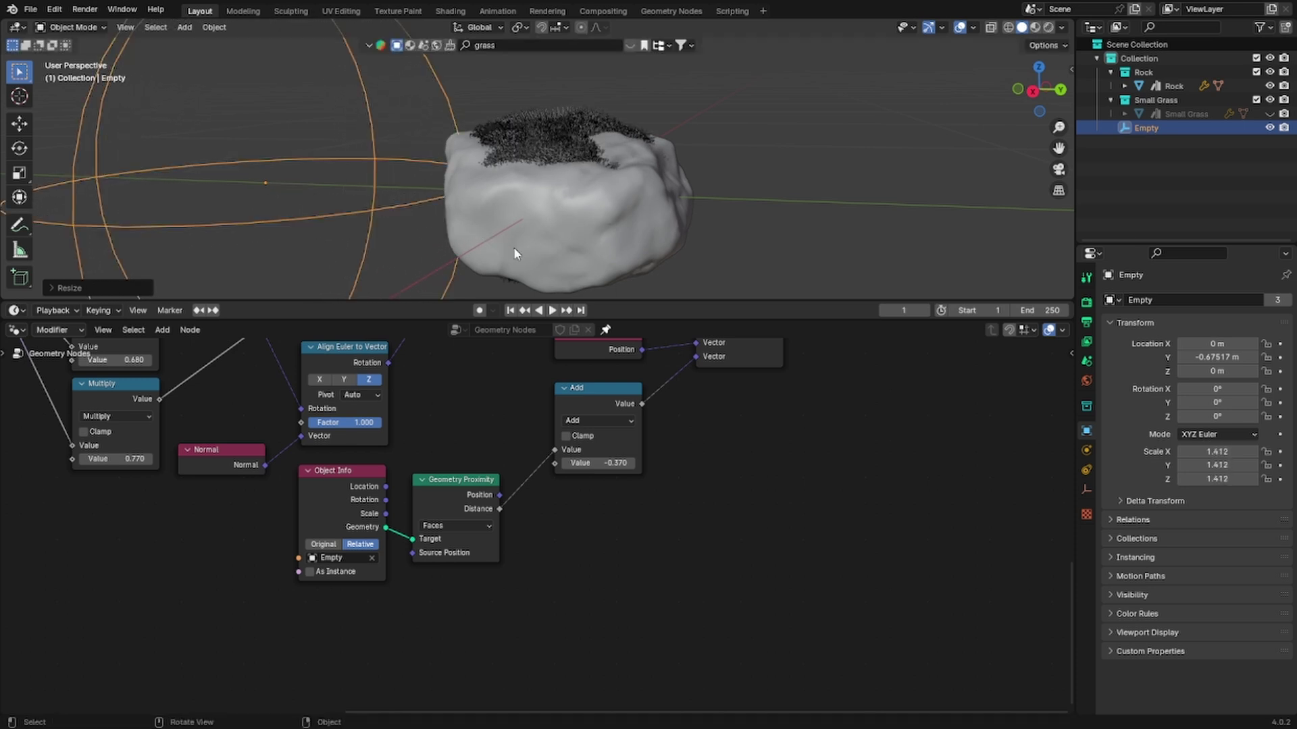
Step: Raise the Add offset to -0.320 and rescale the Empty, finishing at 1.412
drag(598, 462, 610, 463)
key(s)
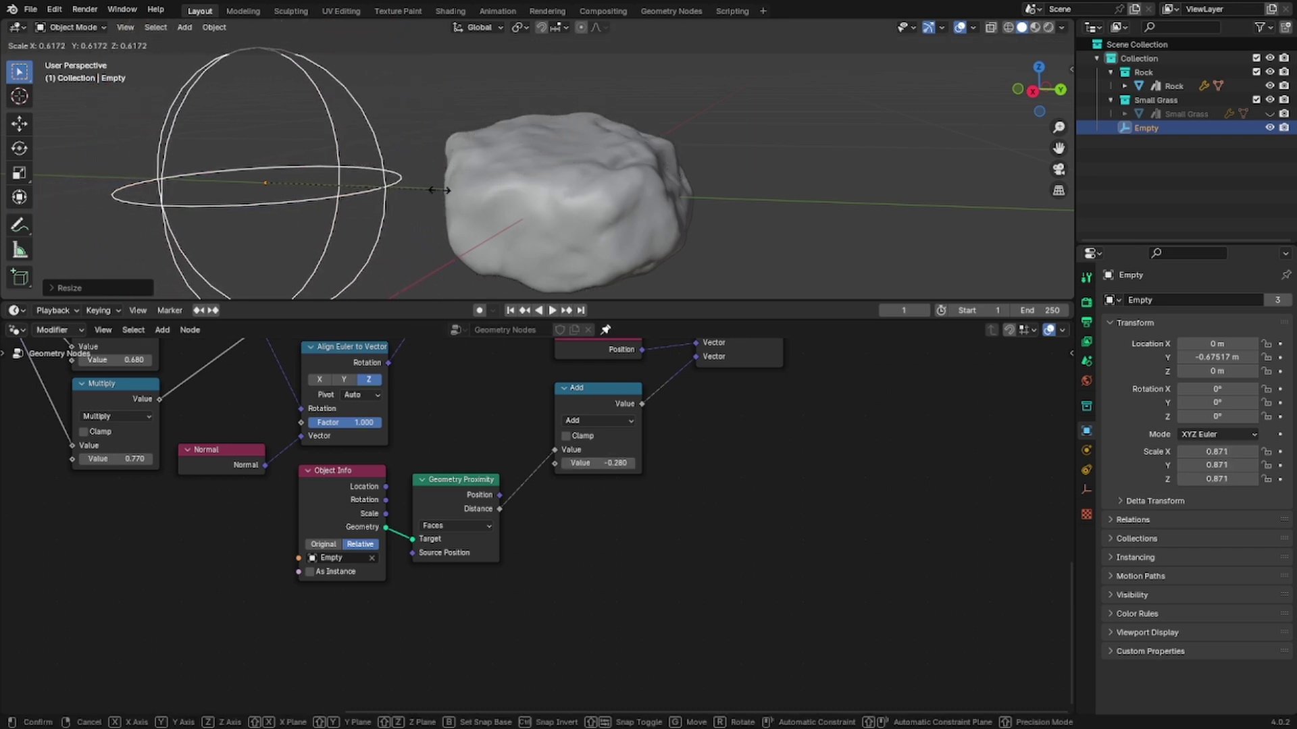
click(551, 192)
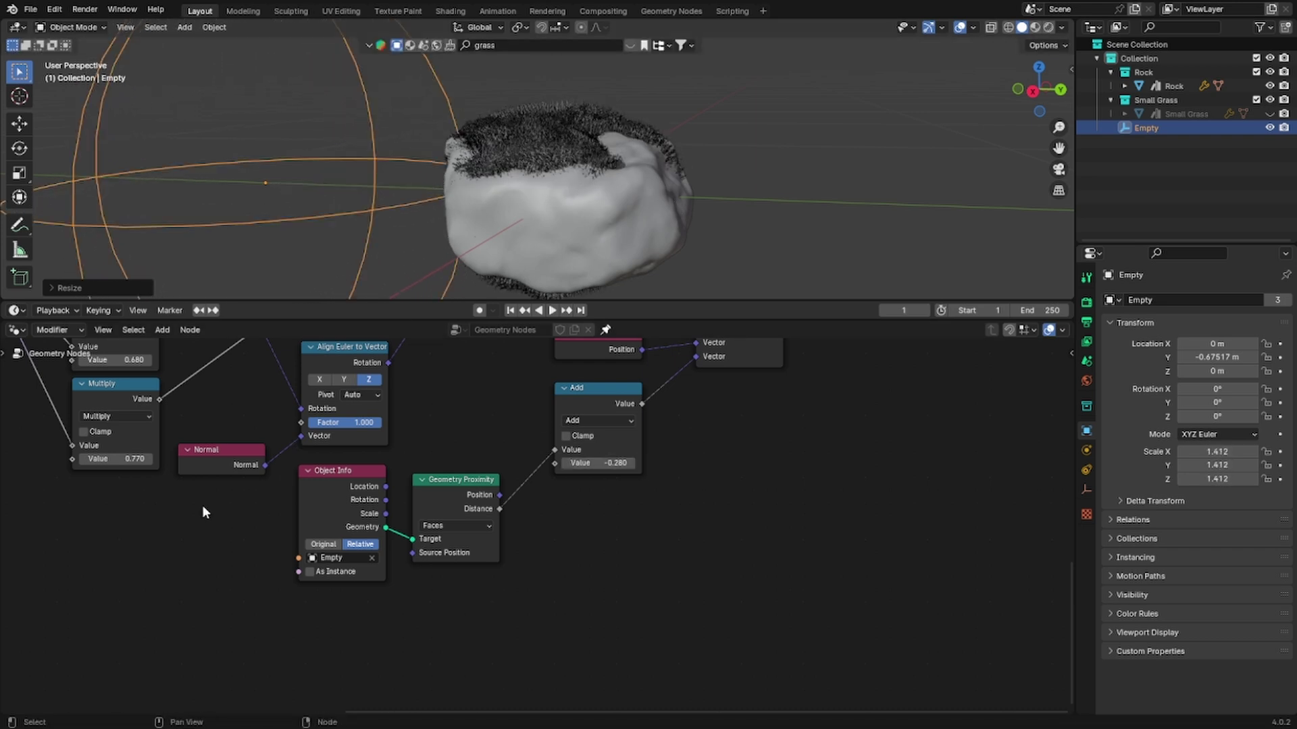
Step: Raise the Map Range To Min to 2.390 and increase its To Max value
scroll(310, 421, down, 2)
middle_drag(310, 421, 297, 522)
scroll(343, 480, up, 2)
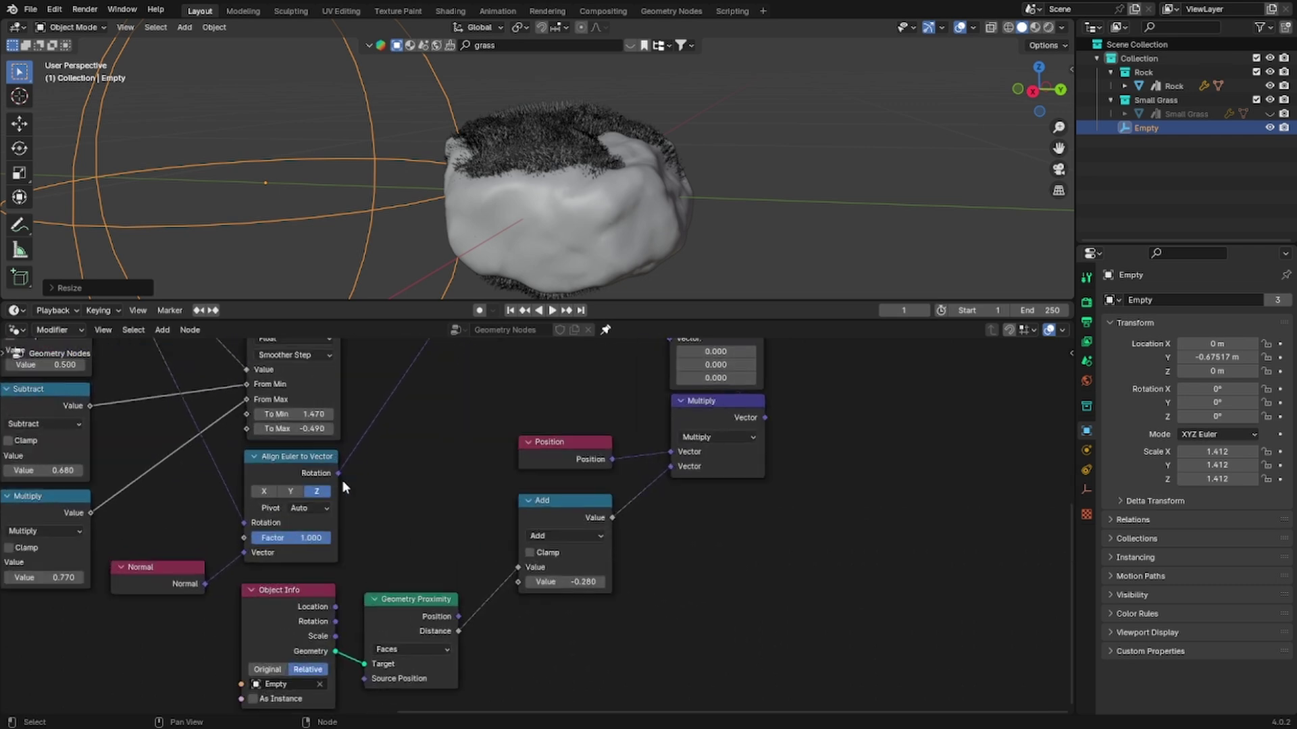
drag(295, 414, 349, 414)
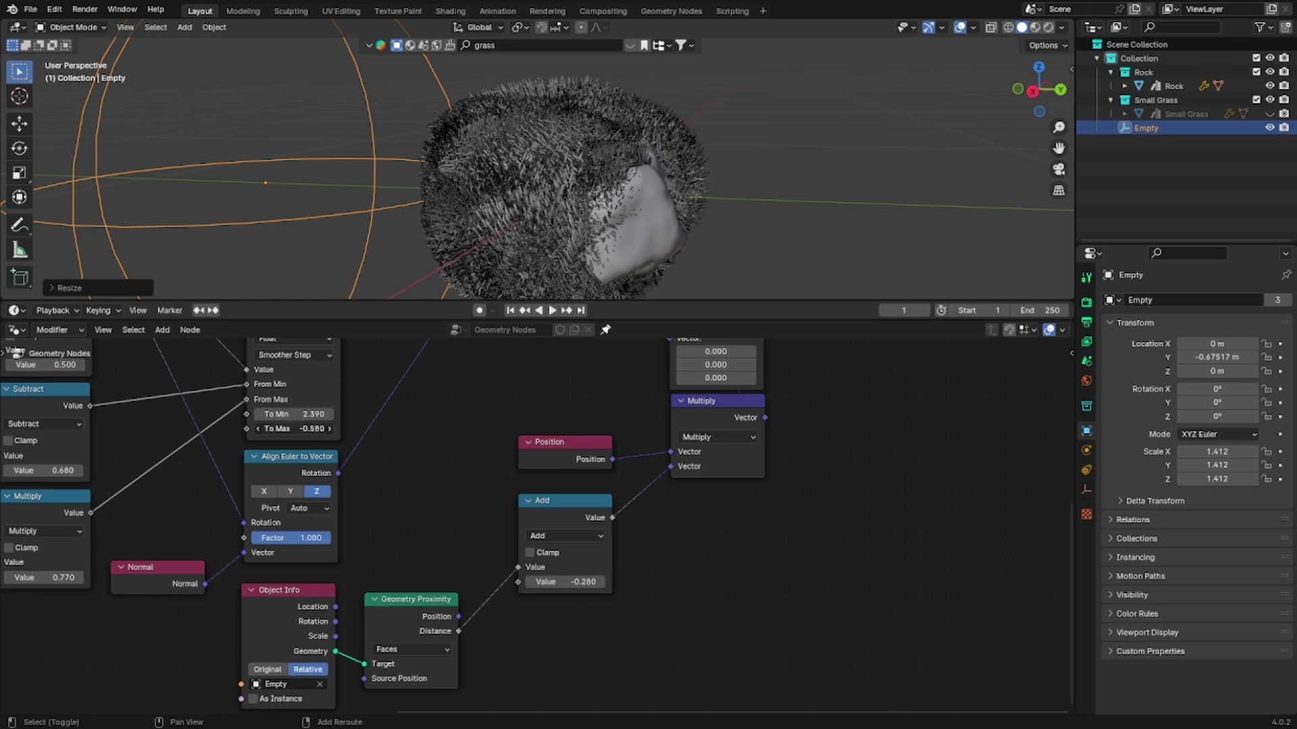
drag(295, 428, 388, 428)
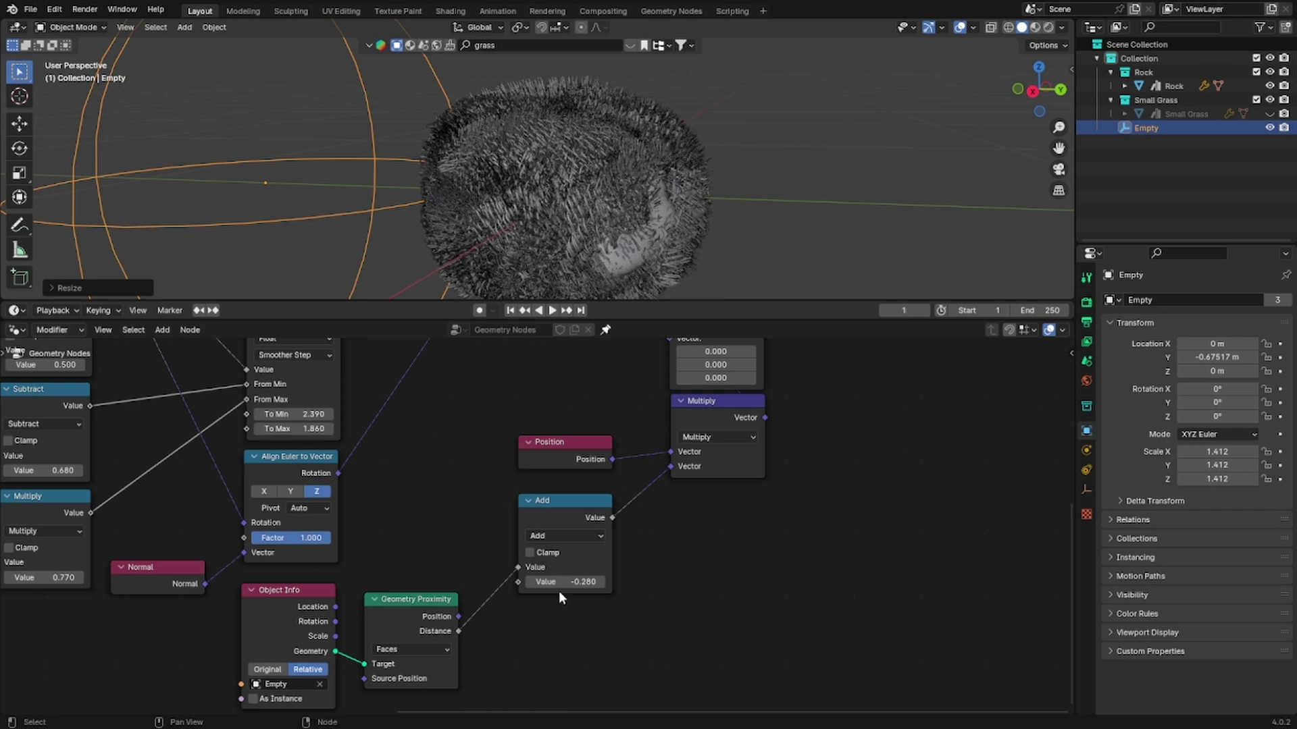
Step: Lower the Add offset to -0.380, test-scale the Empty, and set To Max to -0.910
drag(566, 581, 550, 581)
key(s)
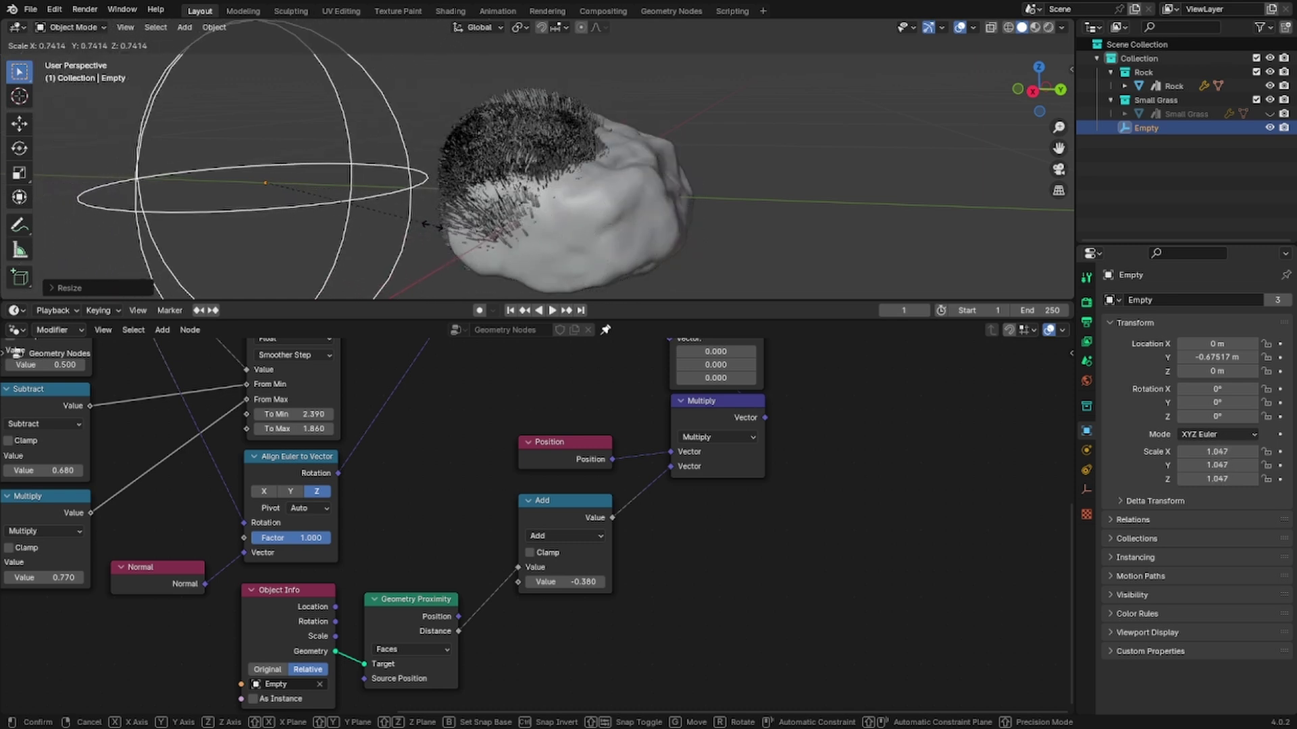
right_click(399, 226)
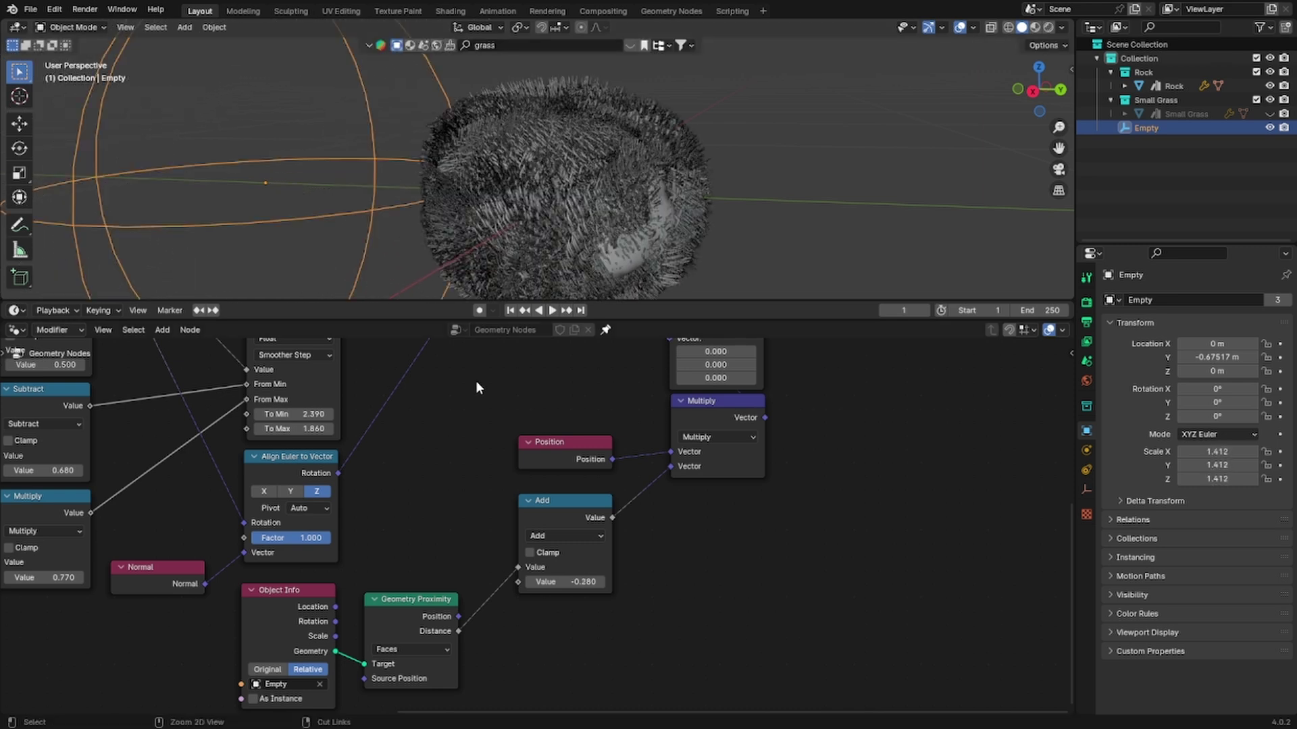
drag(297, 428, 243, 429)
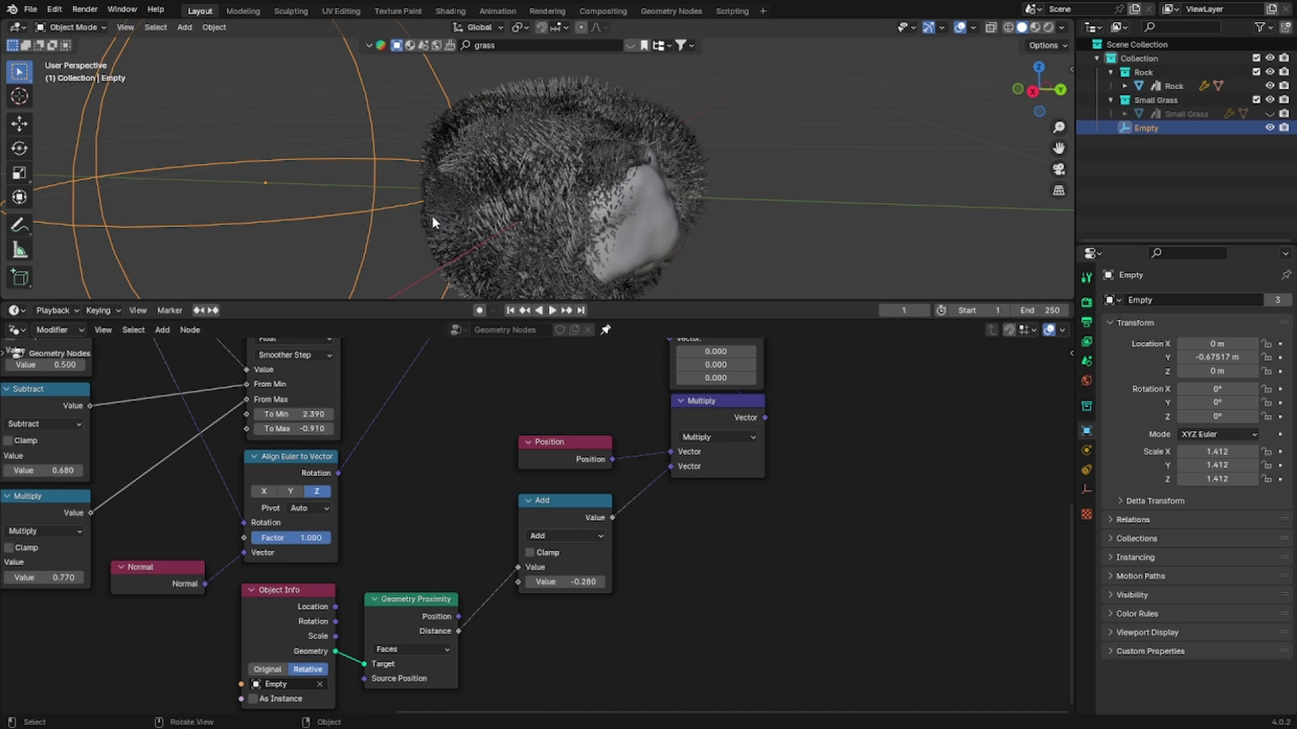
Step: Scale the Empty down toward 0.894 so the grass recedes to a small patch
key(s)
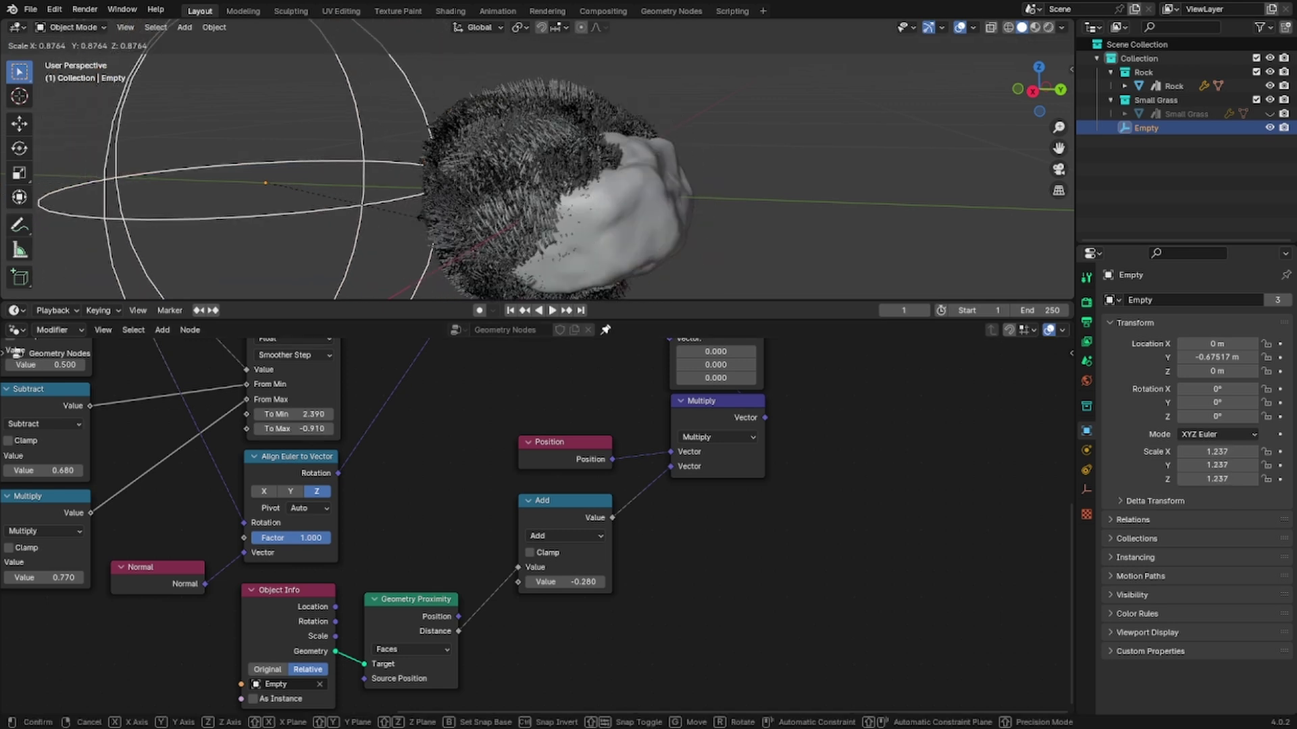